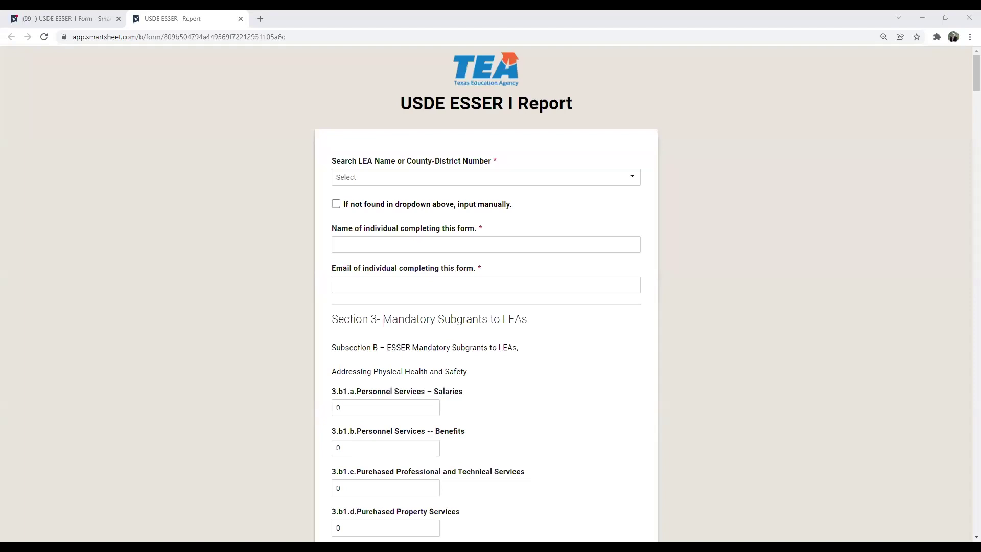
Step: Choose WESTPHALIA ISD 073904 as the LEA name or county-district number
left_click(358, 176)
key("Tab")
left_click(632, 181)
scroll(617, 260, "down", 10)
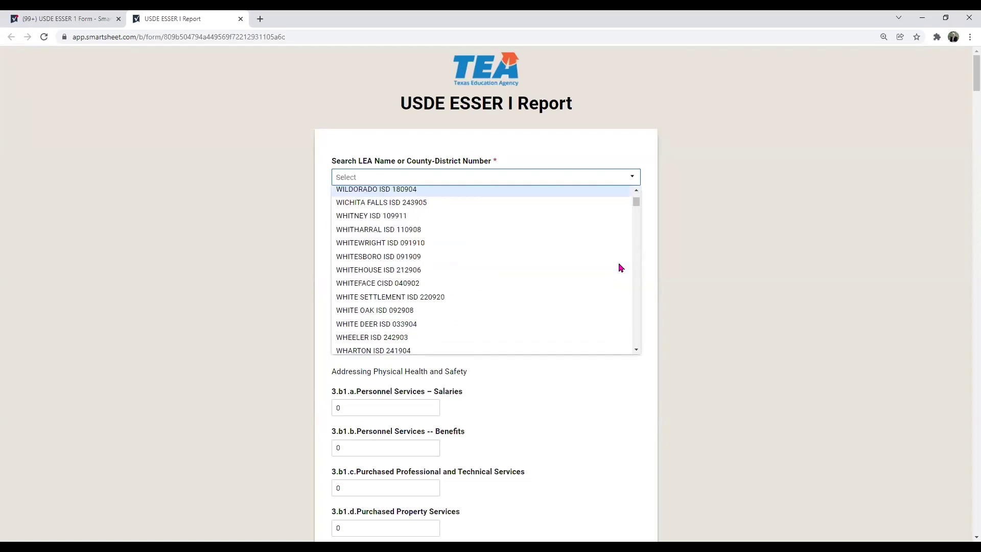
left_click(618, 262)
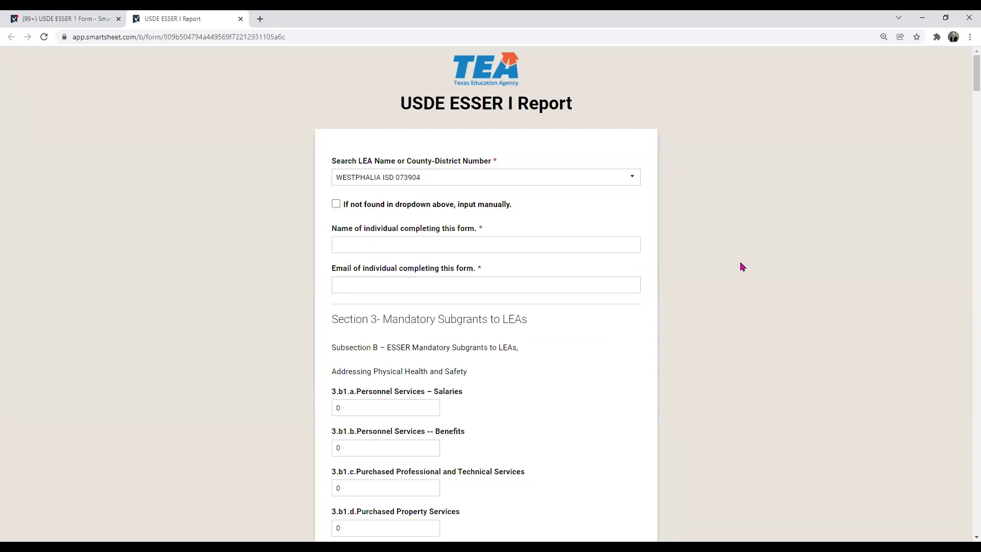
Step: Enable manual organization input, look over its contact and identification fields, and disable the option again
left_click(336, 204)
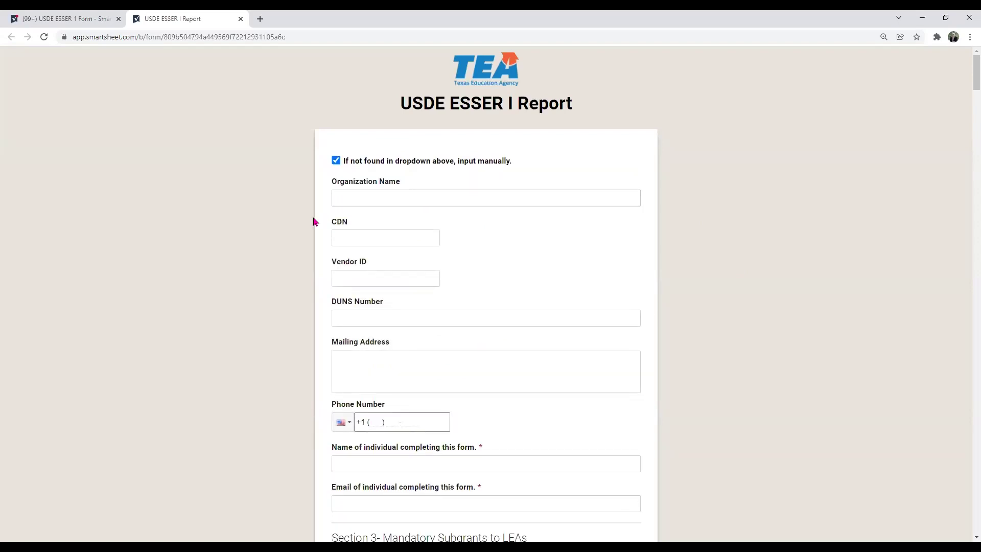
scroll(315, 221, "down", 2)
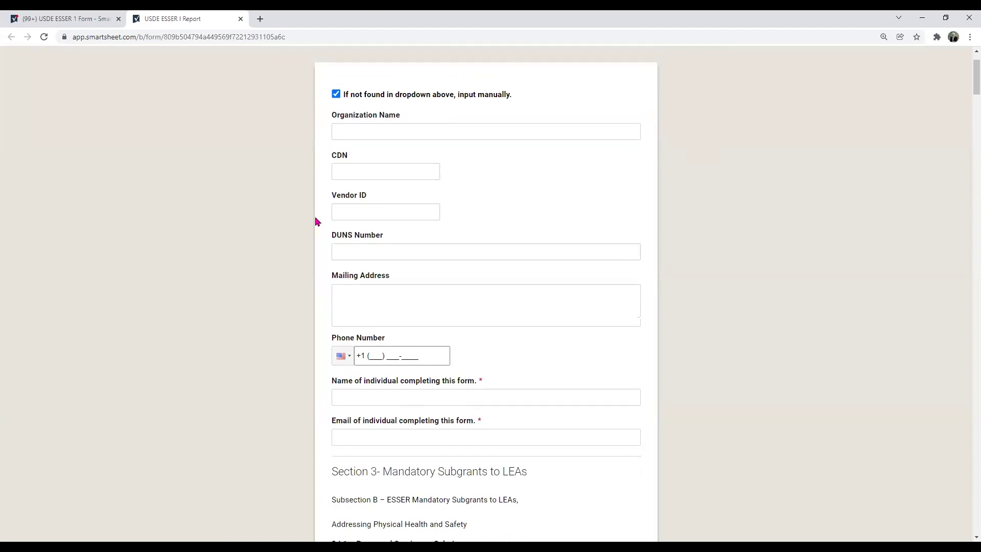
scroll(316, 221, "up", 2)
left_click(336, 160)
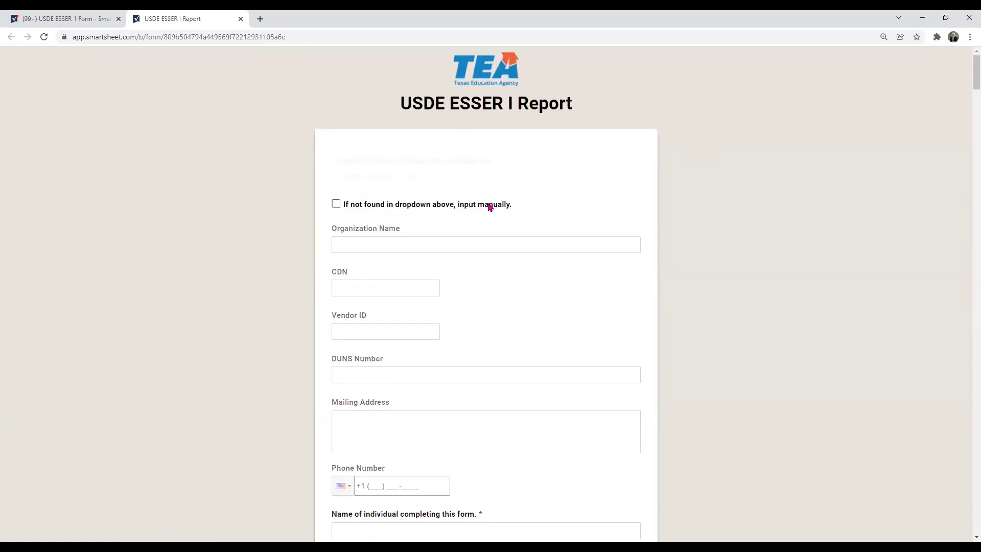
Step: Check the required name and email fields for the individual completing the form without entering anything
scroll(681, 231, "down", 1)
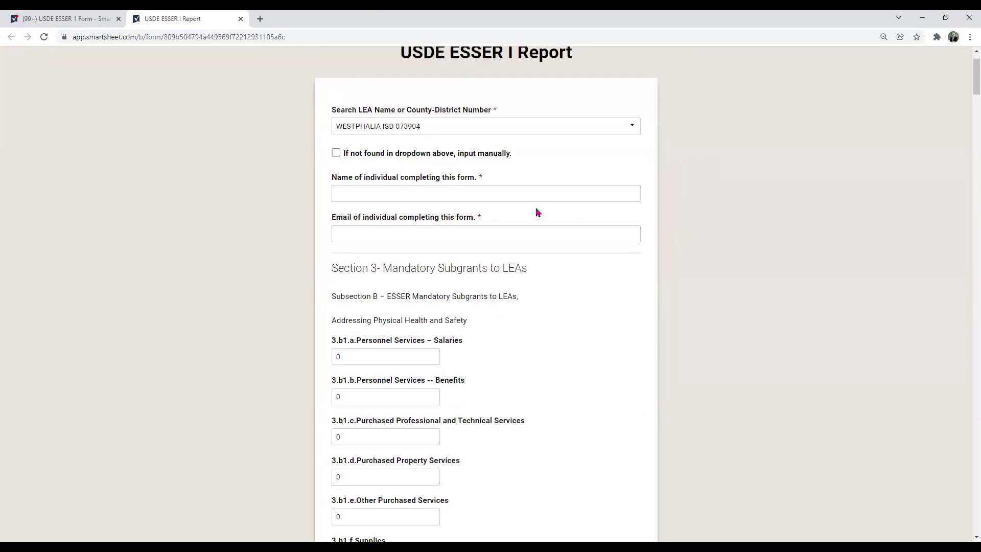
left_click(533, 193)
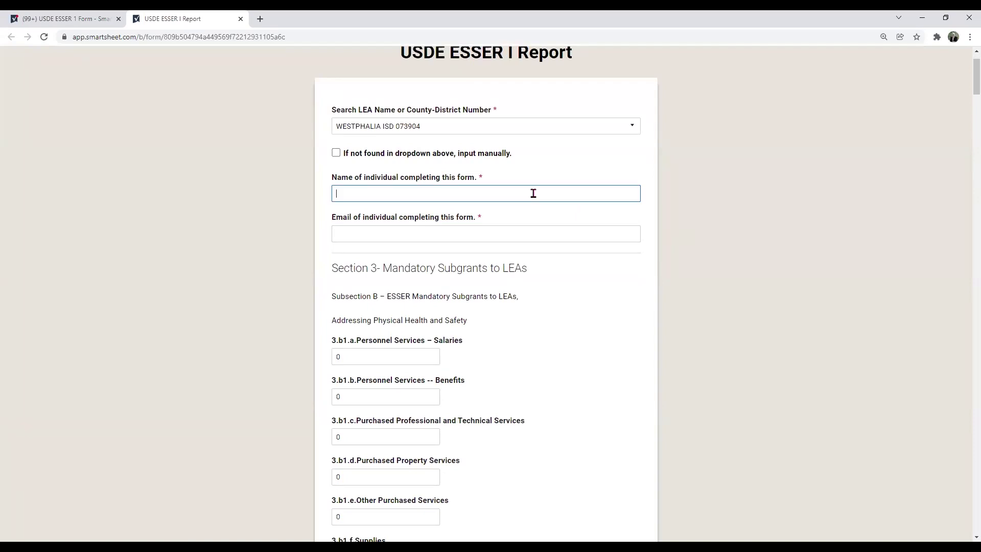
left_click(503, 229)
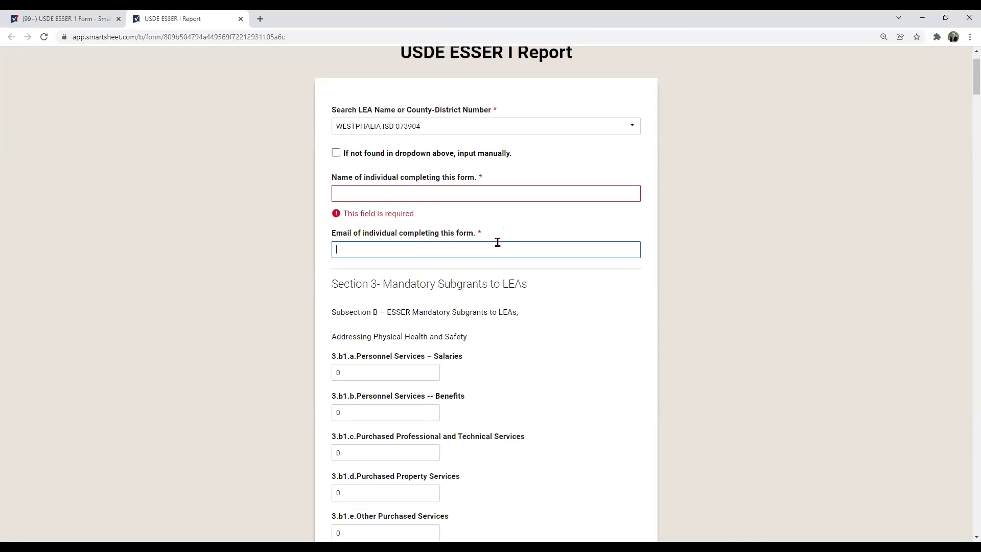
left_click(521, 218)
Step: Enlarge the page at Section 3, Subsection B, to read the mandatory subgrant fields for Addressing Physical Health and Safety
scroll(624, 258, "down", 2)
scroll(624, 263, "down", 1)
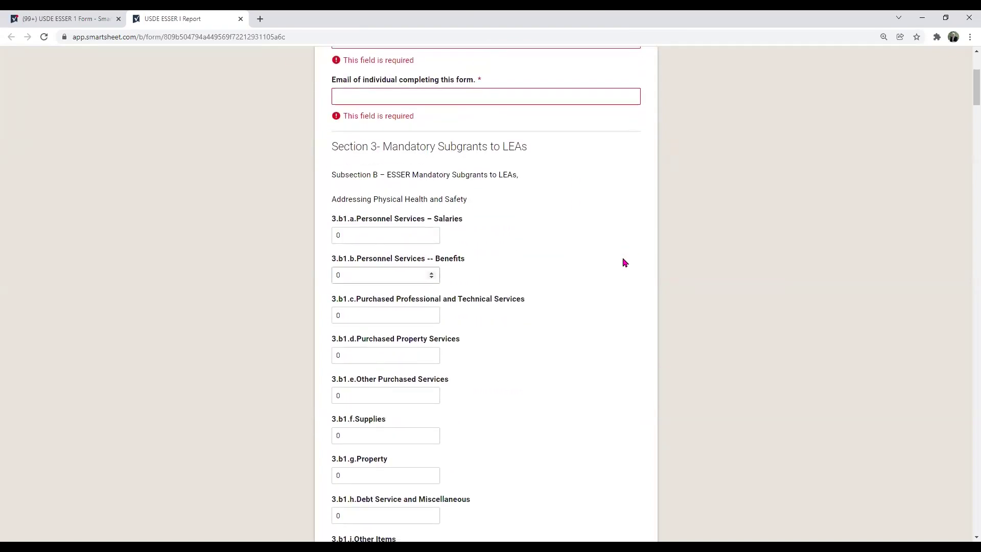
scroll(624, 263, "down", 1)
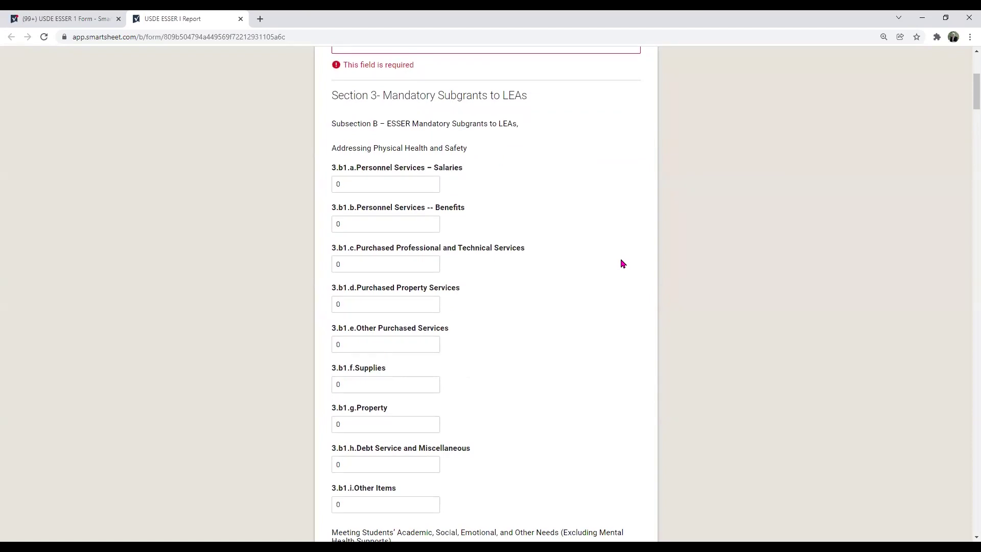
scroll(622, 263, "down", 1)
scroll(621, 263, "up", 1)
key("ctrl+plus")
key("ctrl+plus")
key("ctrl+plus")
key("ctrl+plus")
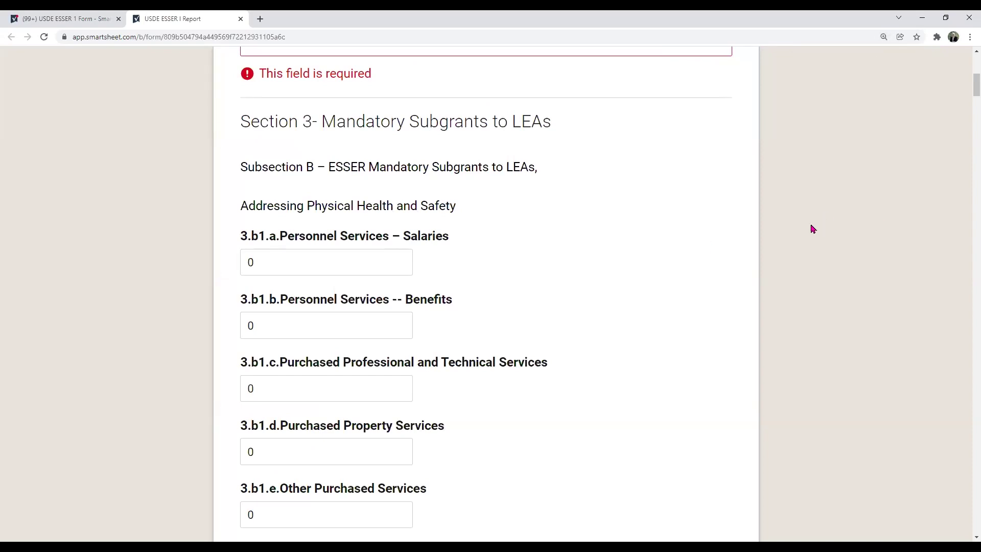
key("Tab")
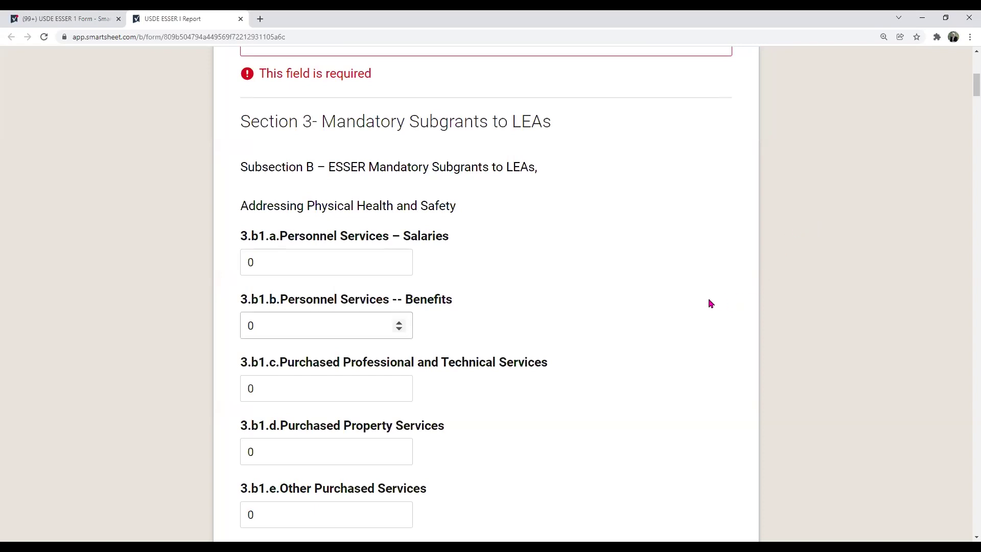
left_click(708, 302)
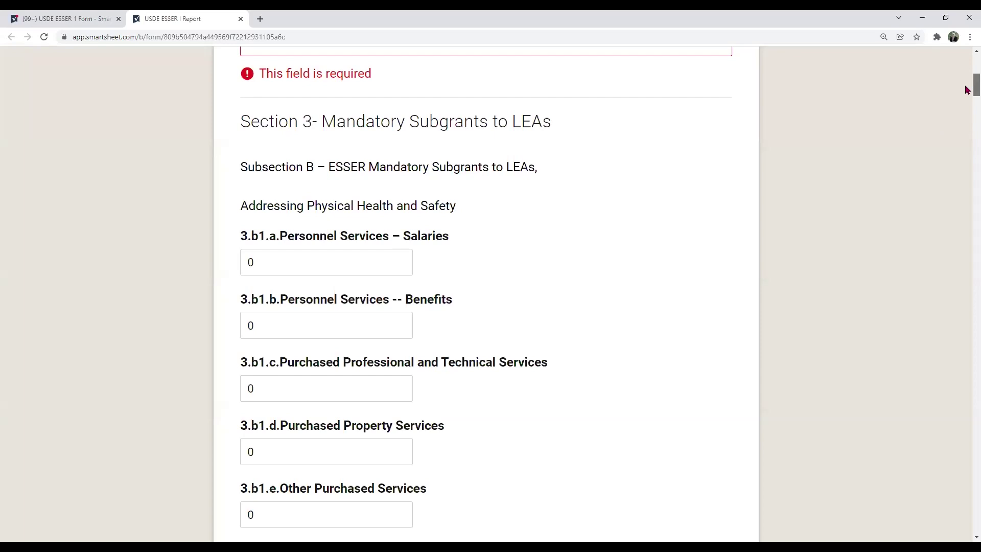
Step: Review the Addressing Physical Health and Safety expenditure fields from 3.b1.a Salaries through 3.b1.i Other Items
scroll(966, 92, "down", 2)
scroll(966, 94, "down", 1)
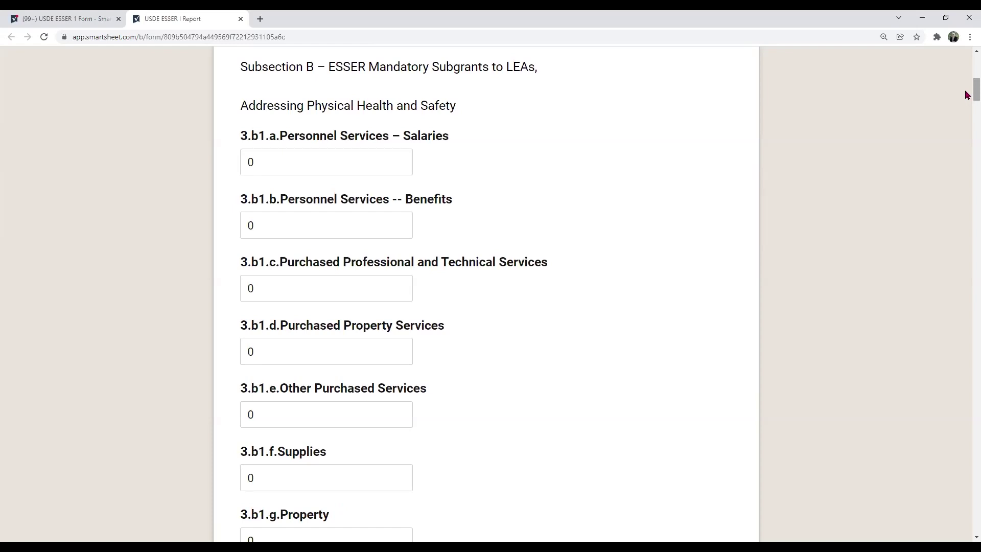
scroll(967, 95, "down", 1)
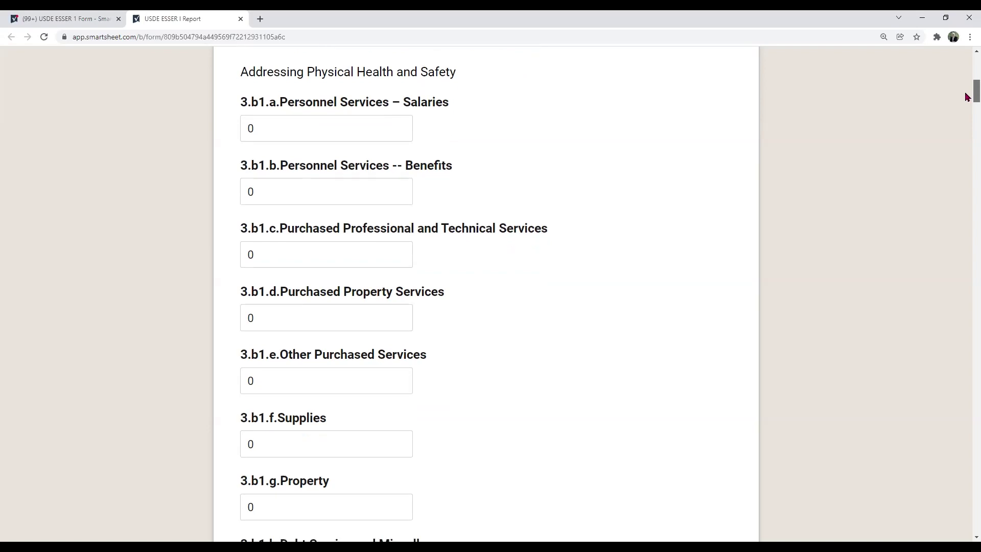
scroll(966, 96, "down", 1)
scroll(967, 97, "down", 1)
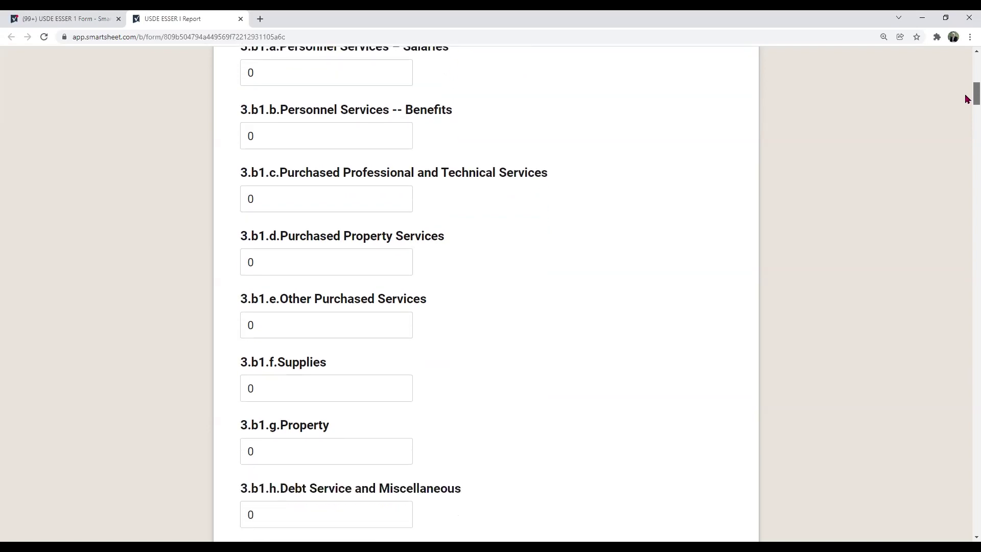
scroll(967, 99, "down", 1)
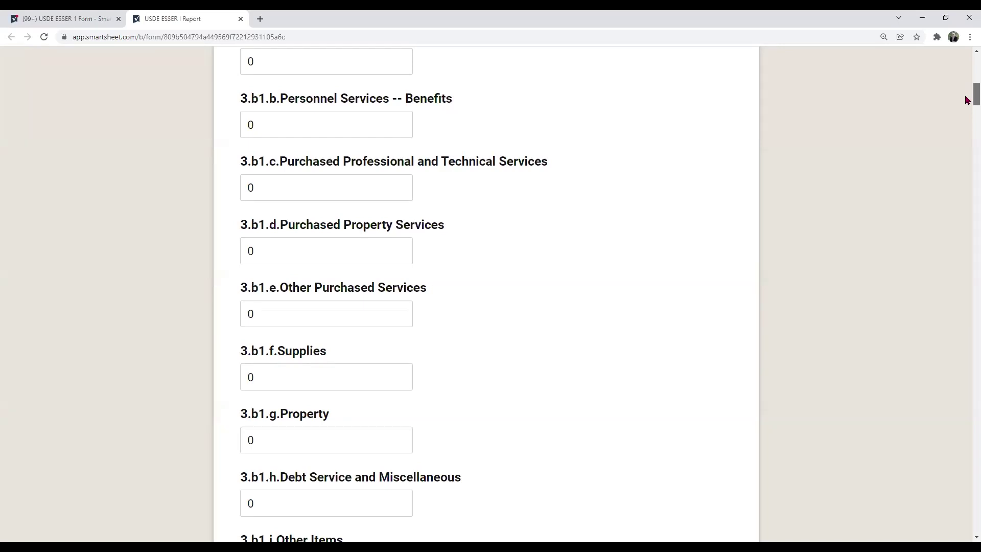
scroll(966, 99, "down", 1)
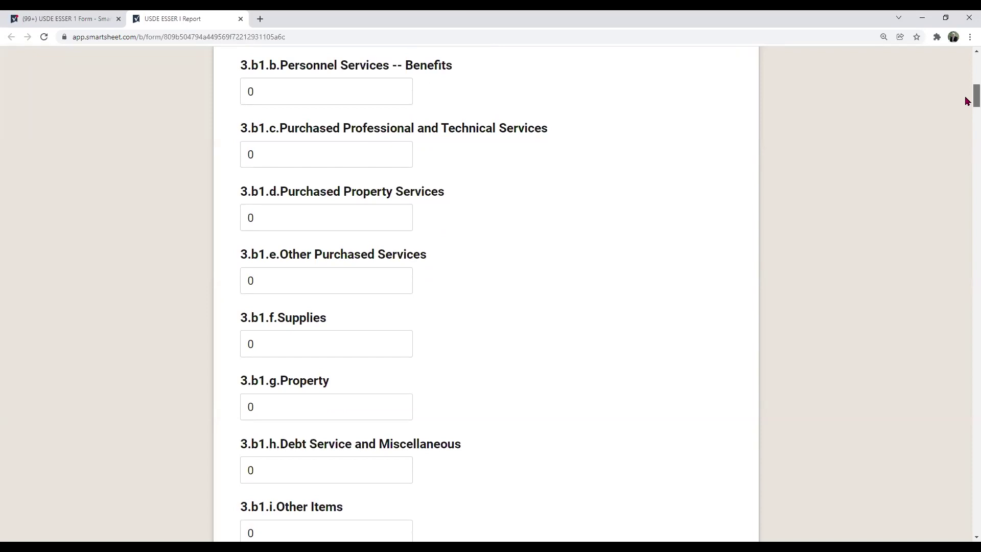
scroll(967, 101, "down", 1)
scroll(967, 103, "down", 2)
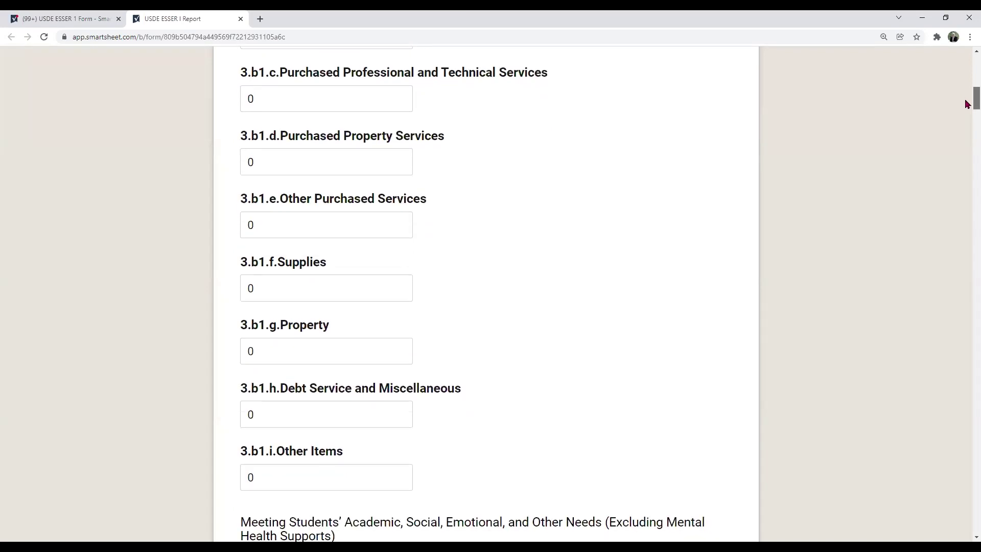
scroll(967, 103, "down", 3)
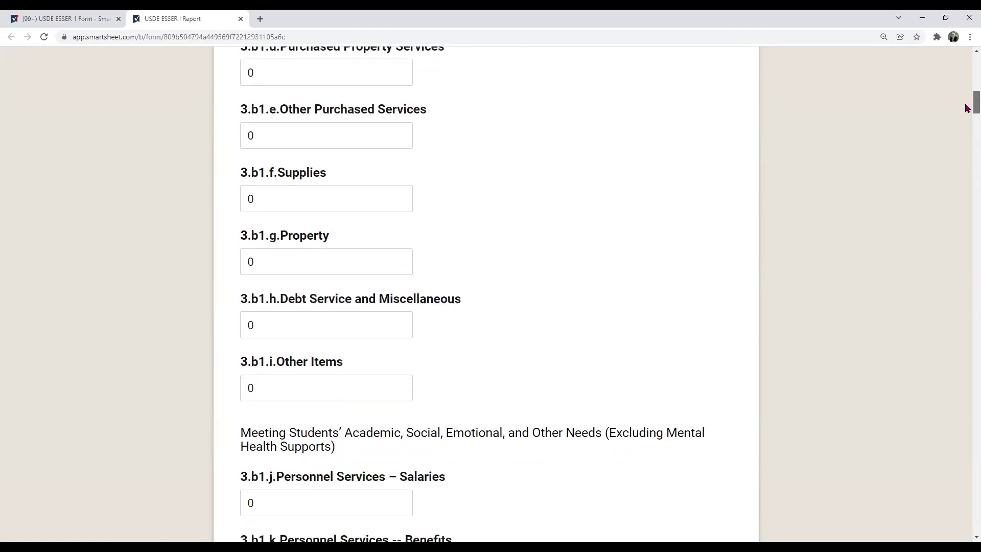
scroll(966, 108, "down", 2)
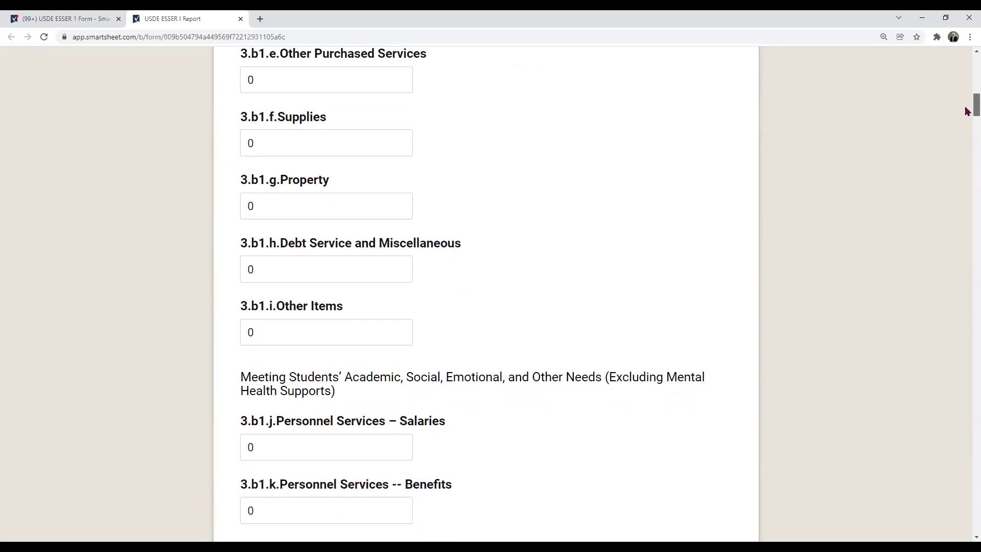
Step: Review the expenditure fields 3.b1.j to 3.b1.r for Meeting Students' Academic, Social, Emotional, and Other Needs
scroll(966, 113, "down", 5)
scroll(966, 118, "down", 3)
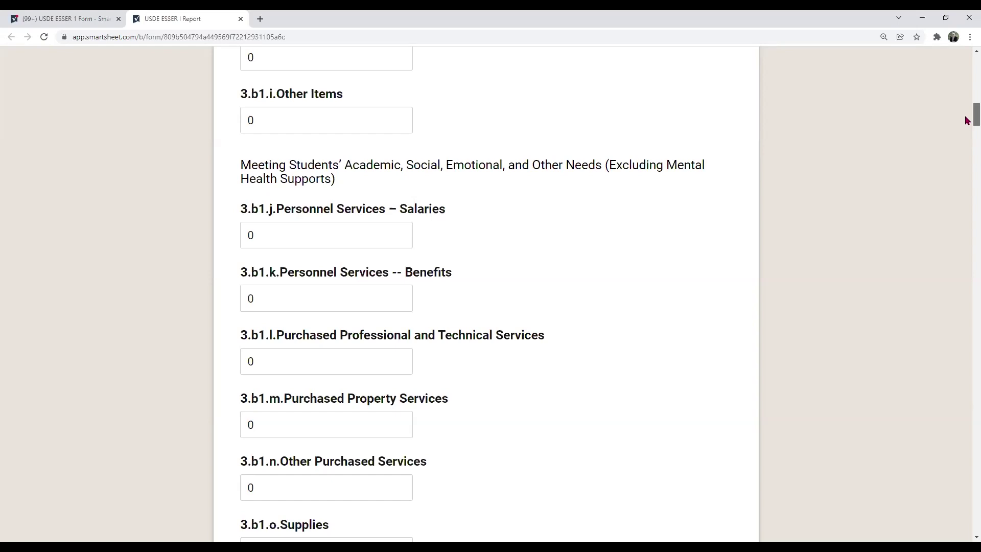
scroll(967, 120, "down", 1)
scroll(967, 121, "down", 1)
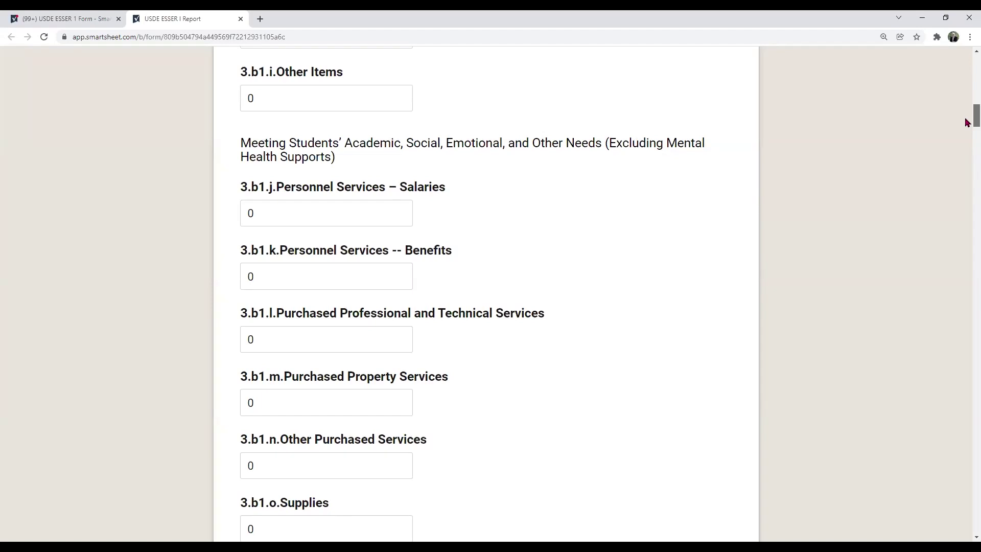
scroll(967, 123, "down", 5)
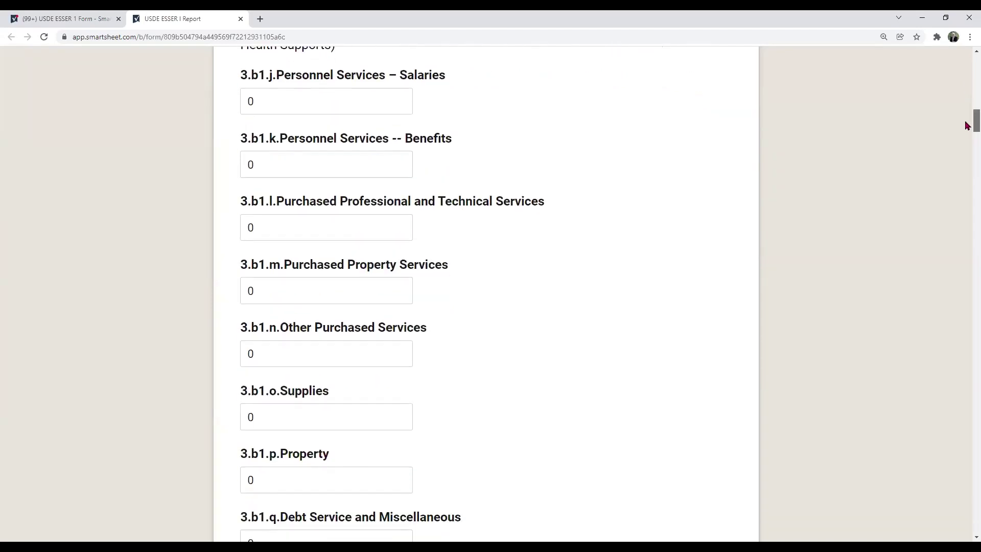
scroll(966, 126, "down", 1)
scroll(967, 127, "down", 3)
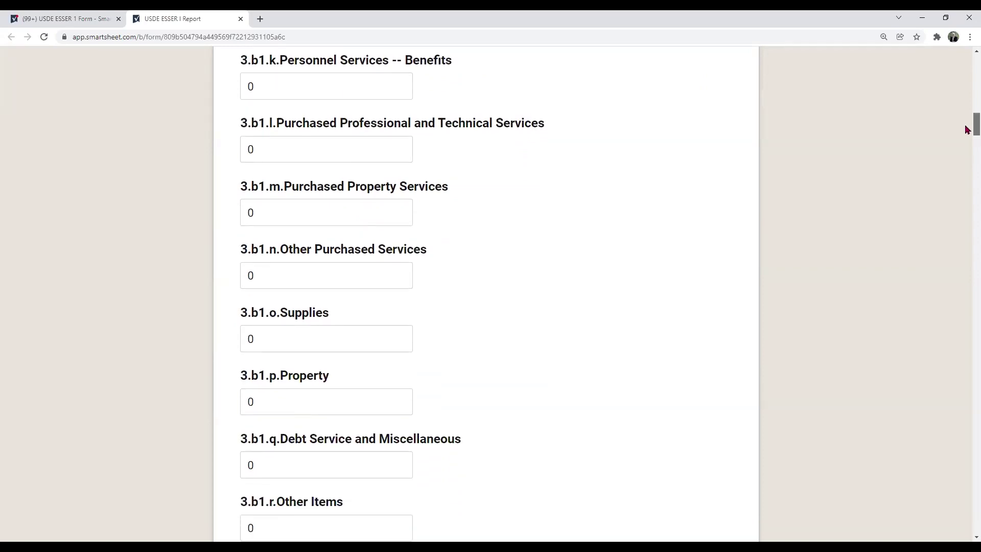
scroll(967, 129, "down", 4)
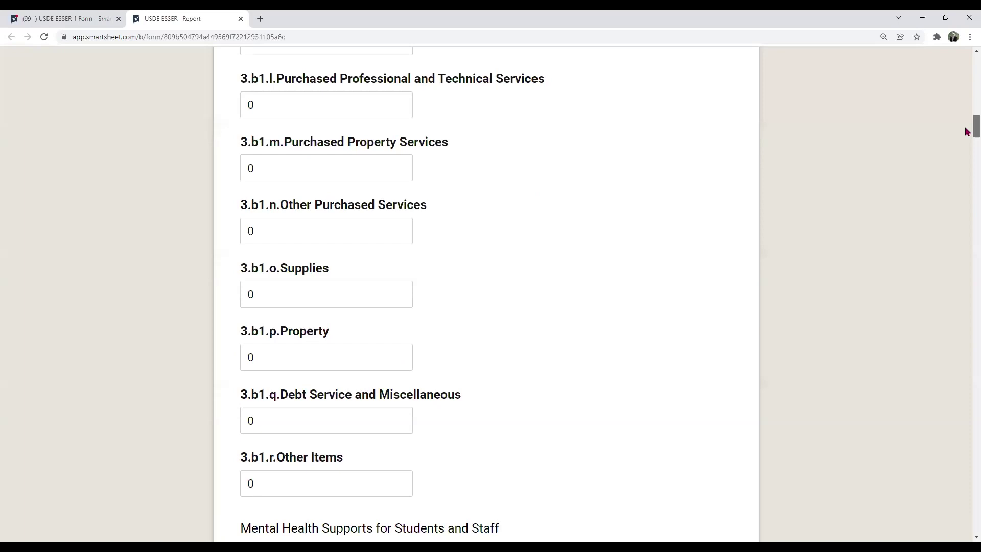
scroll(967, 132, "down", 3)
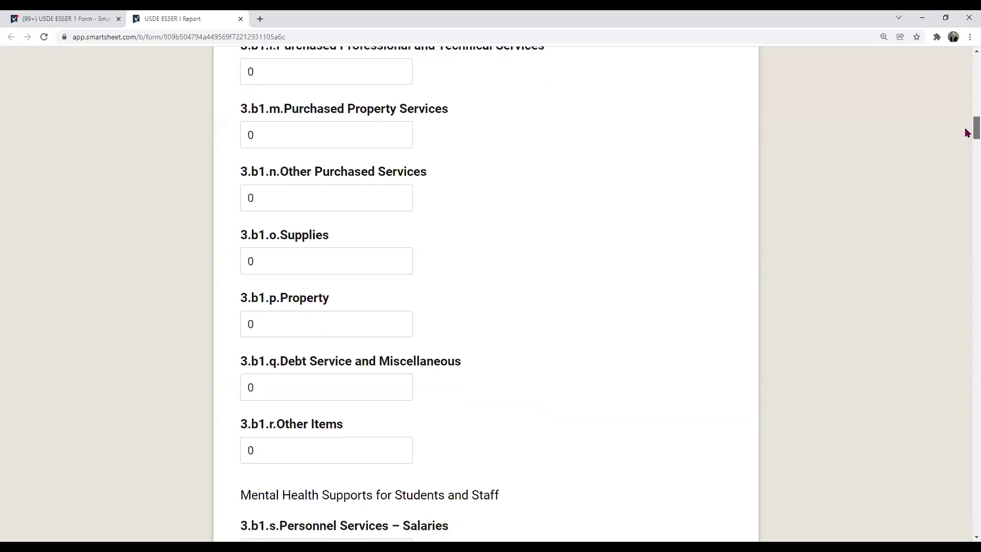
Step: Review the Mental Health Supports for Students and Staff expenditure fields from 3.b1.s Salaries through 3.b1.aa Other Items
scroll(966, 133, "down", 4)
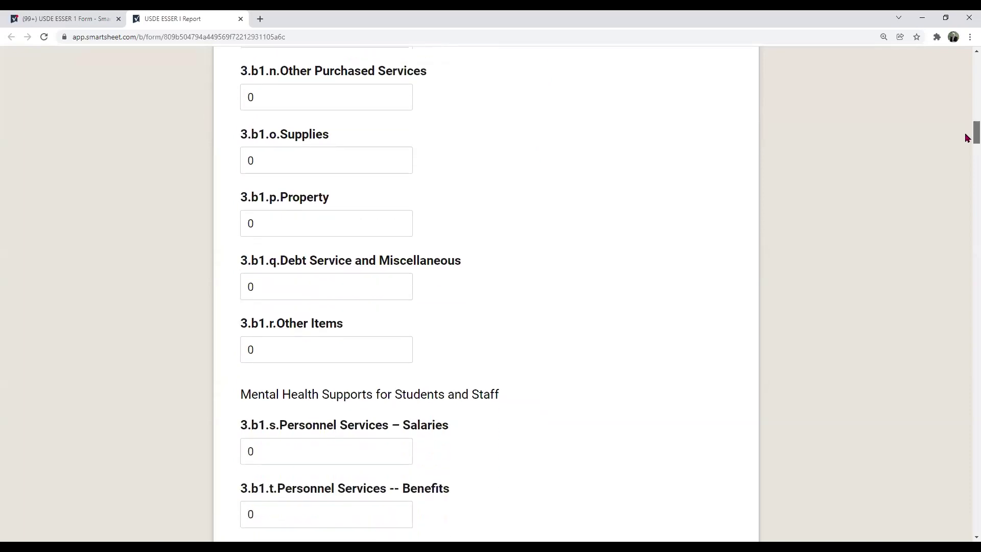
scroll(967, 139, "down", 1)
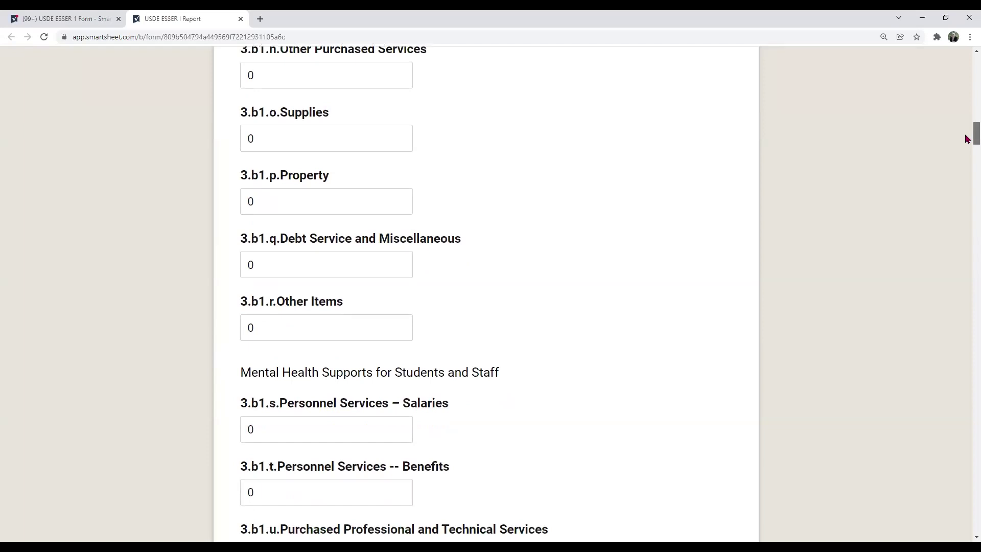
scroll(967, 139, "down", 2)
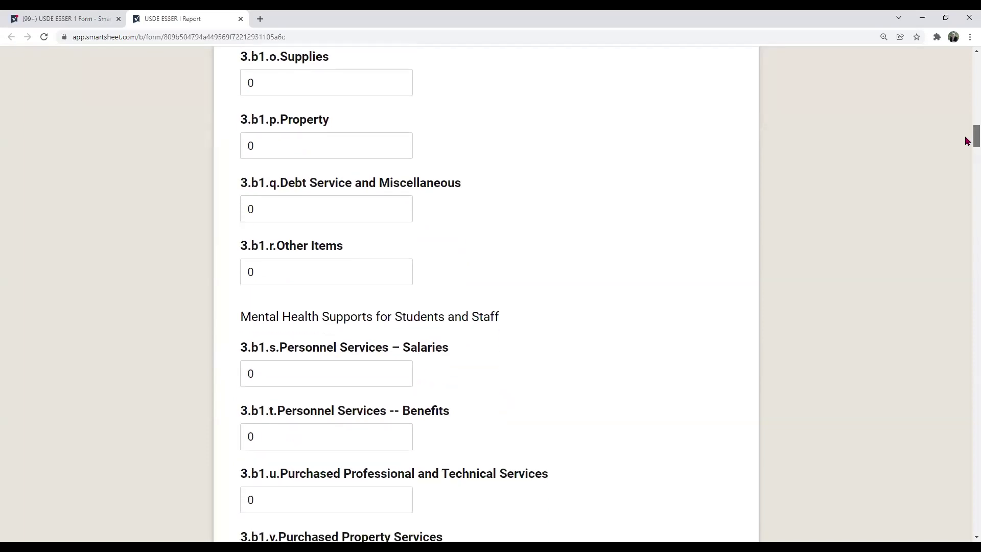
scroll(966, 143, "down", 5)
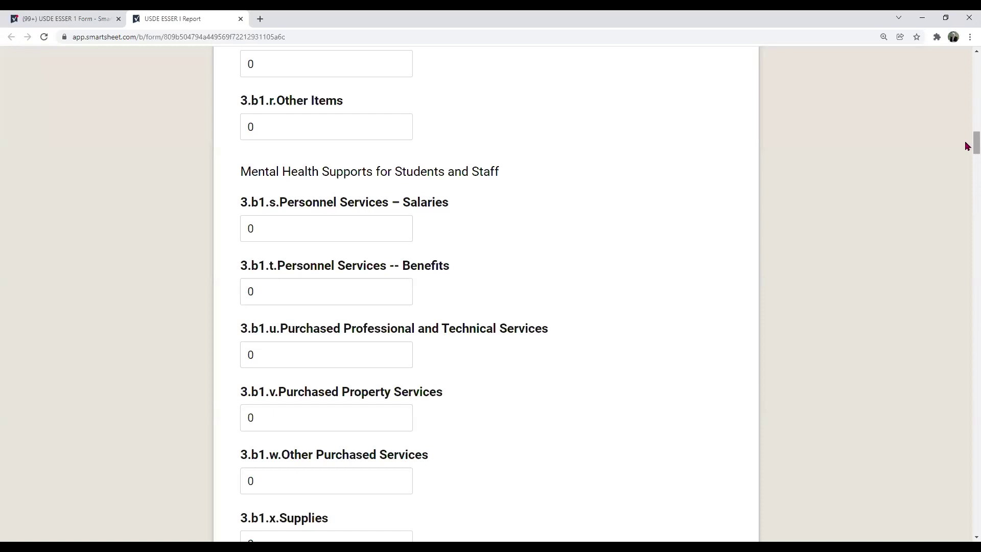
scroll(966, 146, "down", 1)
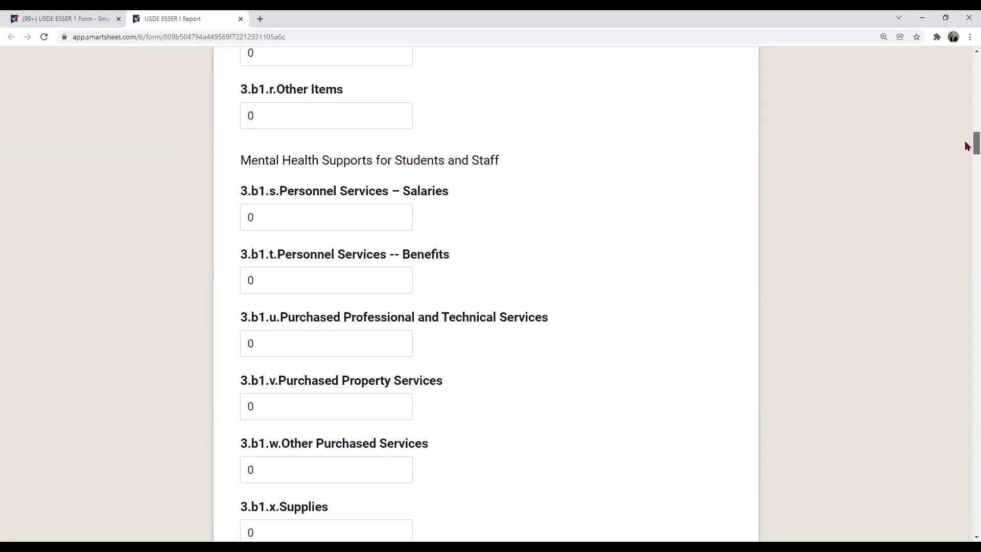
left_click_drag(966, 146, 966, 149)
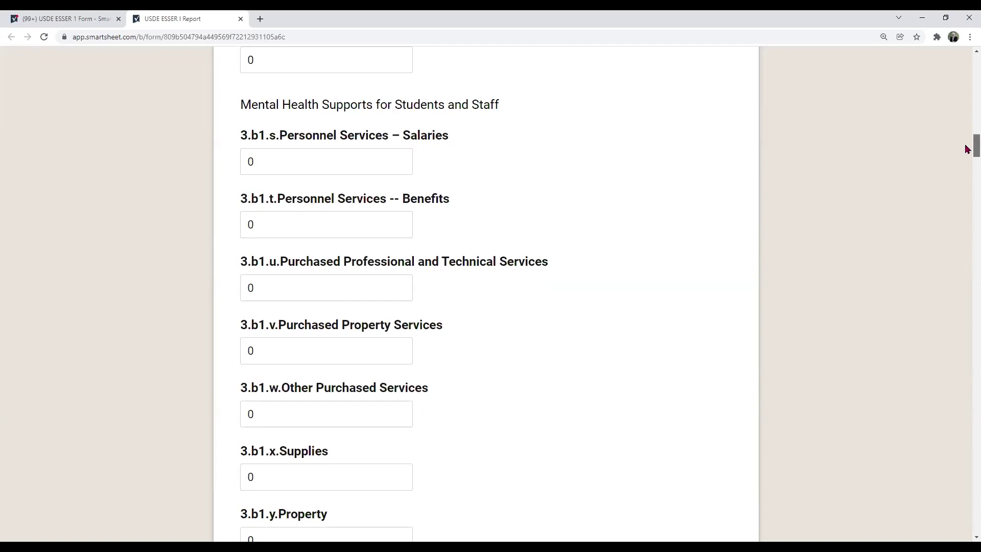
left_click_drag(966, 149, 966, 169)
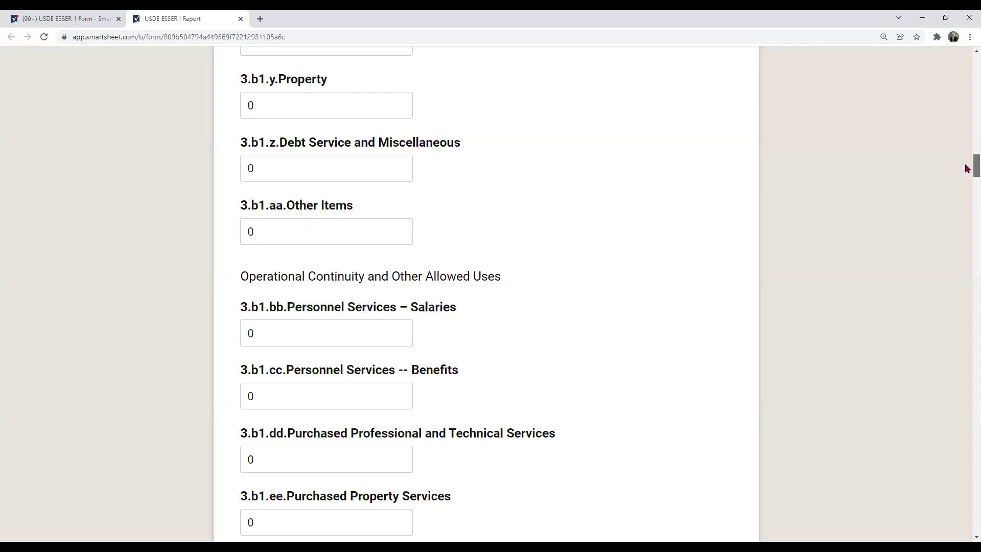
Step: Review the Operational Continuity and Other Allowed Uses expenditure fields from 3.b1.bb Salaries through 3.b1.jj Other Items
left_click_drag(966, 169, 966, 172)
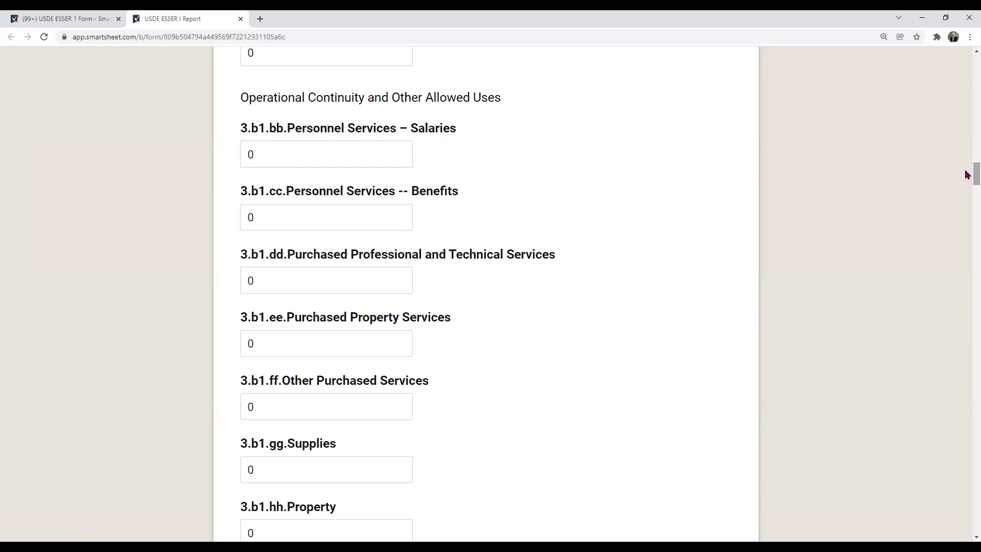
scroll(967, 175, "down", 6)
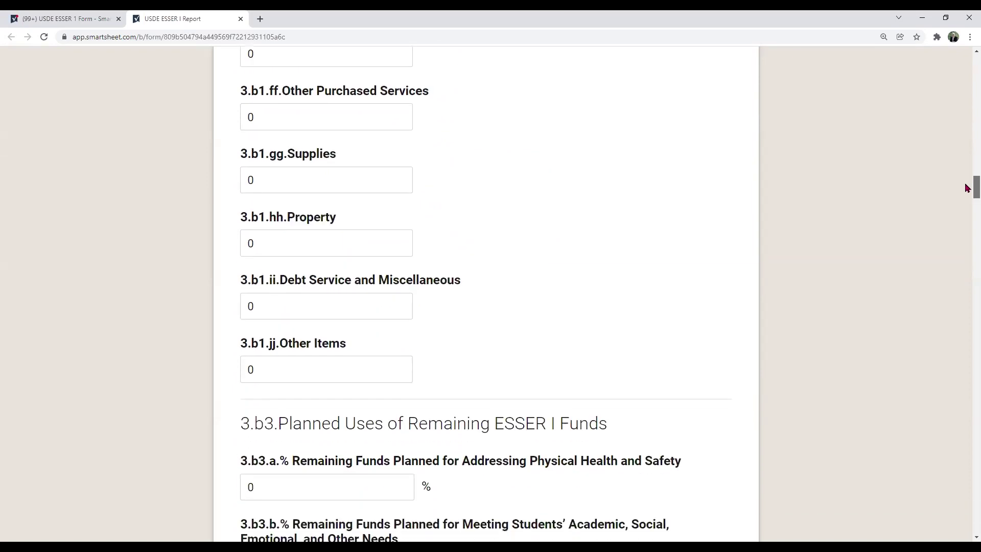
scroll(967, 189, "down", 3)
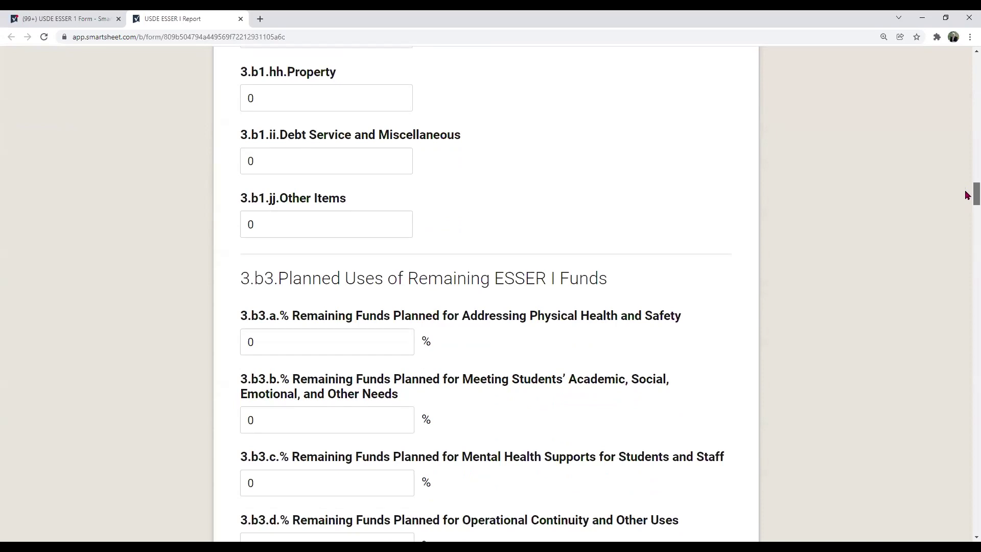
Step: Examine the percentage fields 3.b3.a to 3.b3.e for Planned Uses of Remaining ESSER I Funds
scroll(967, 197, "down", 2)
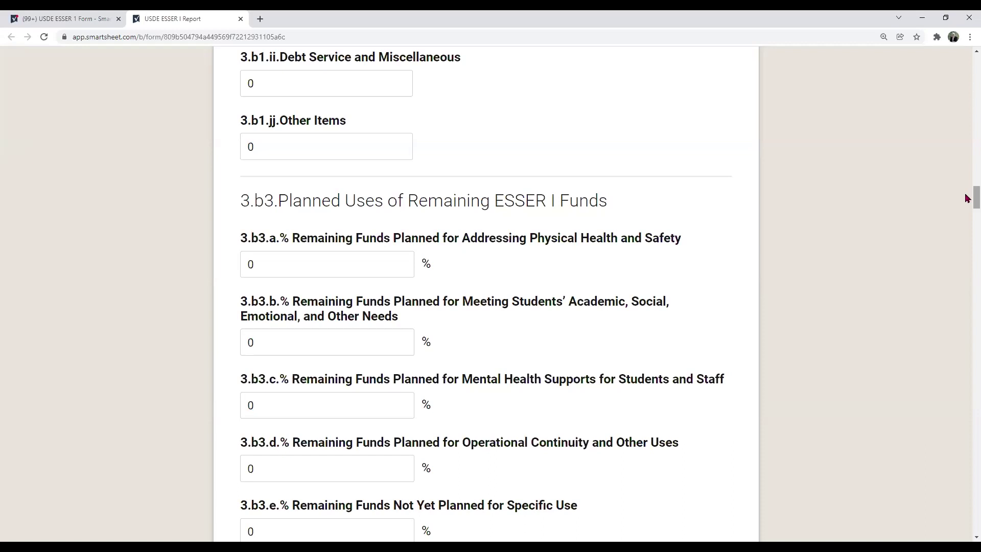
scroll(967, 198, "down", 1)
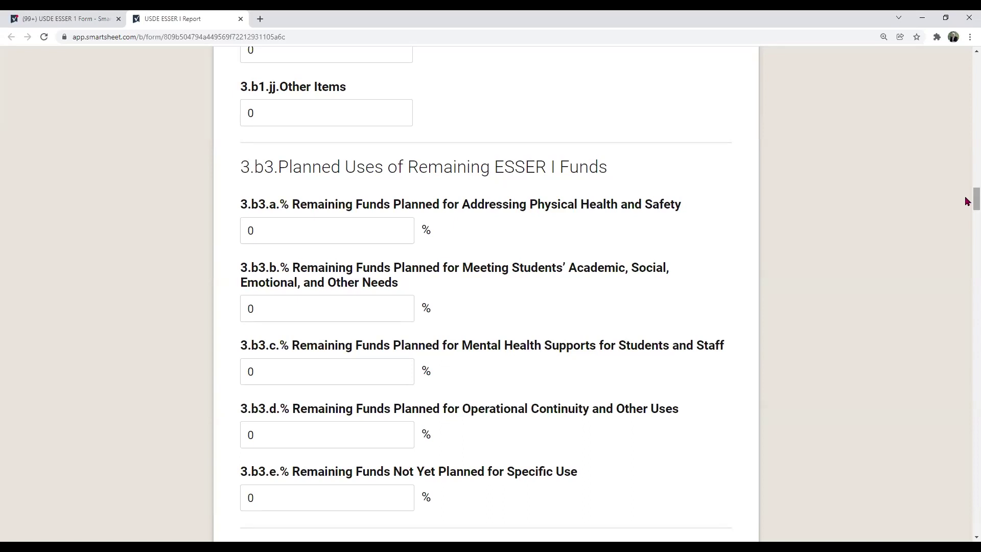
scroll(967, 201, "down", 1)
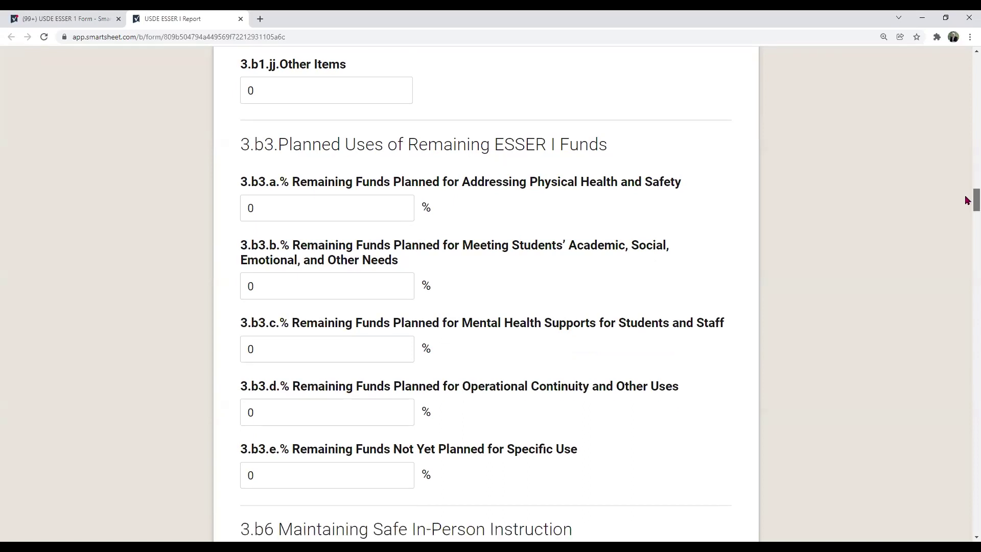
scroll(967, 200, "down", 1)
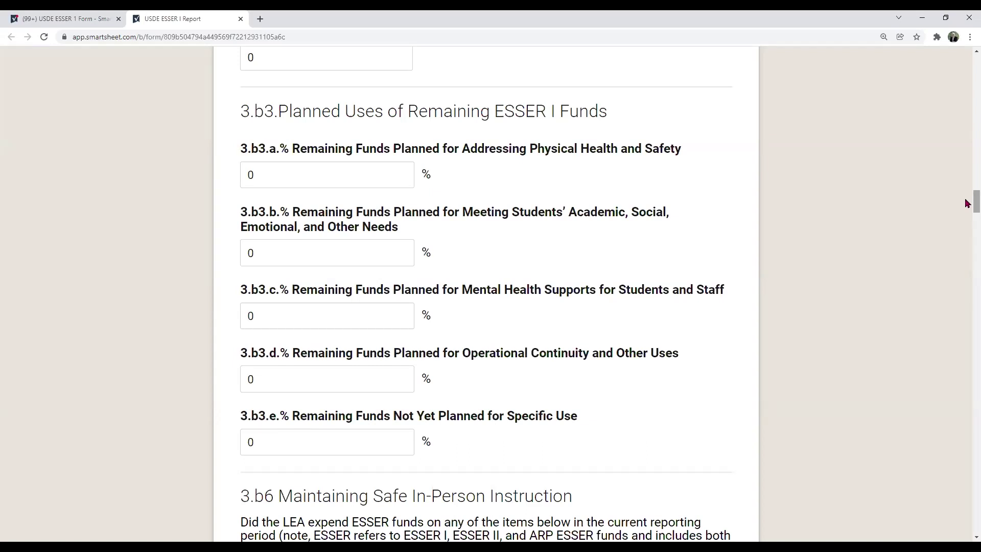
left_click_drag(967, 204, 967, 211)
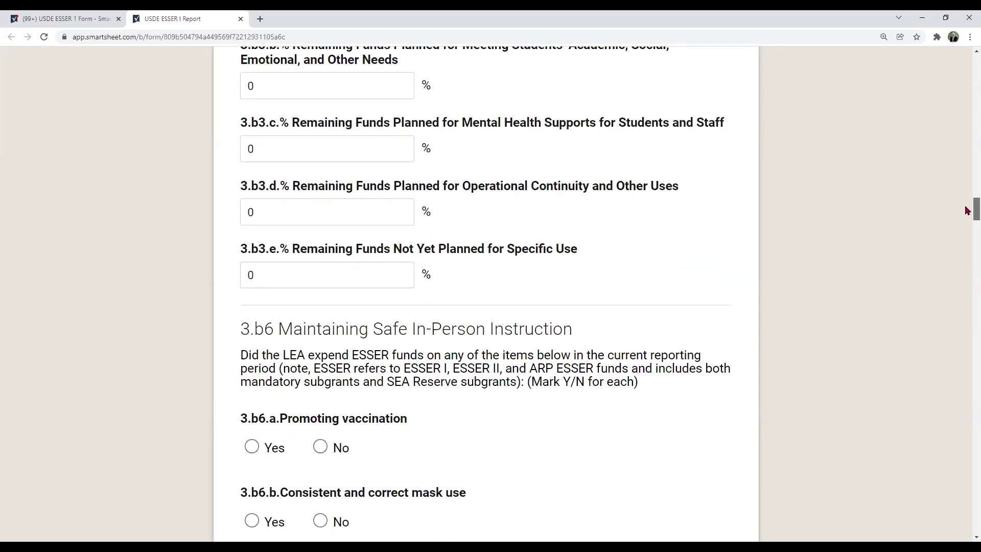
Step: Read the 3.b6 Maintaining Safe In-Person Instruction questions, from 3.b6.a Promoting vaccination through 3.b6.i Cleaning and disinfection
left_click_drag(967, 210, 967, 219)
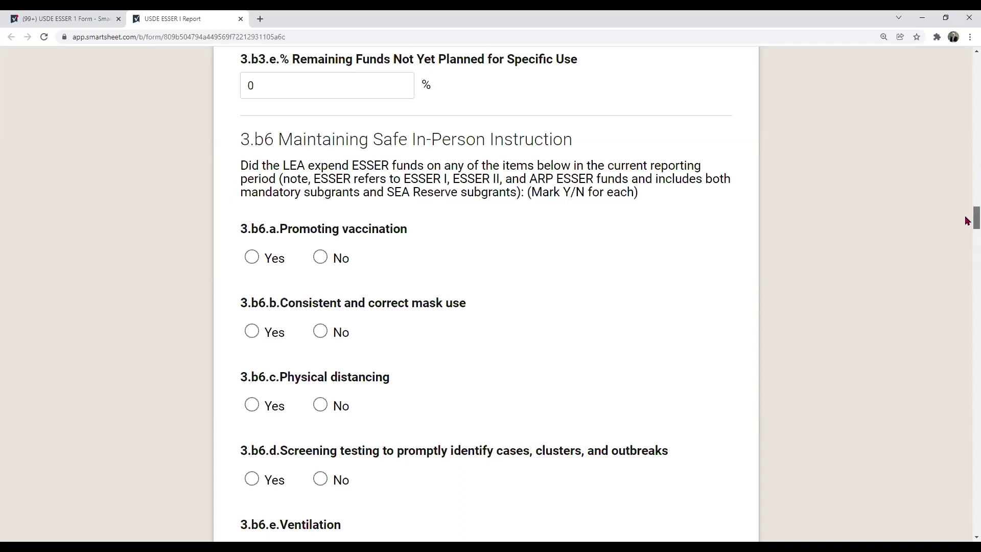
scroll(966, 221, "down", 1)
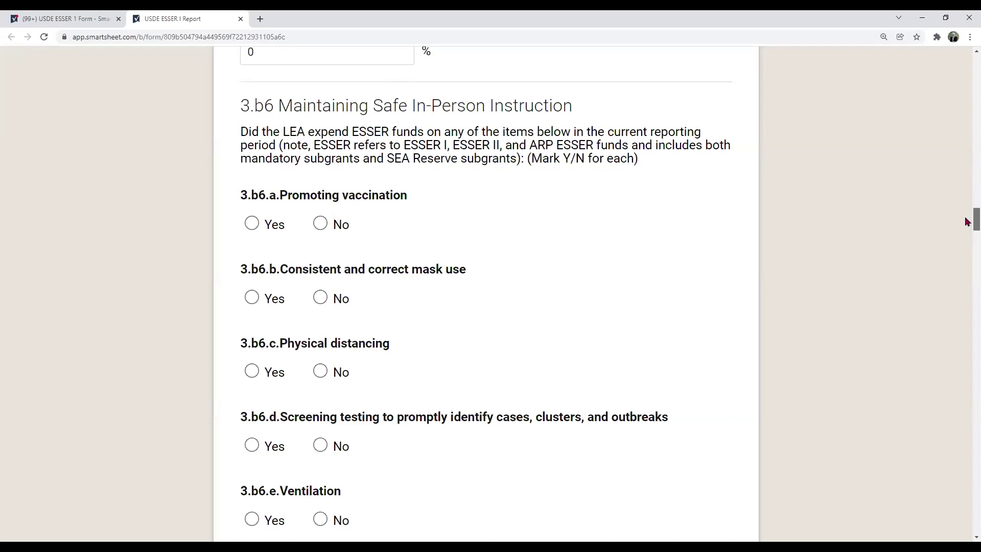
scroll(966, 221, "down", 1)
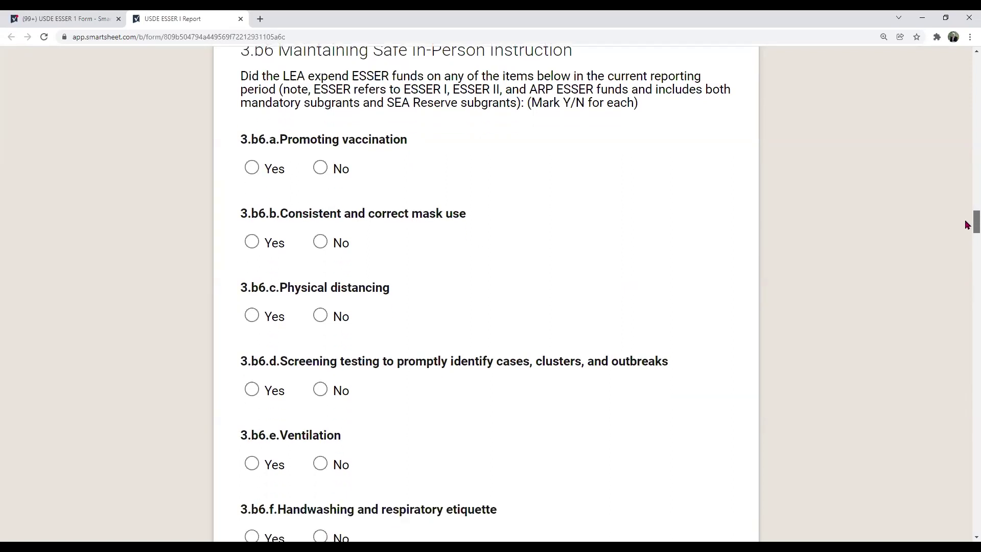
scroll(966, 225, "down", 1)
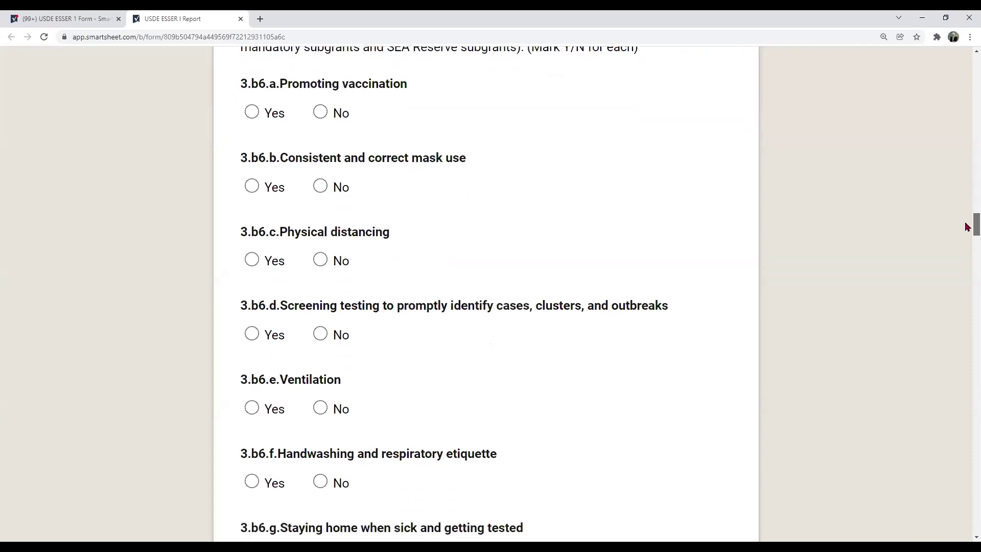
scroll(966, 226, "down", 1)
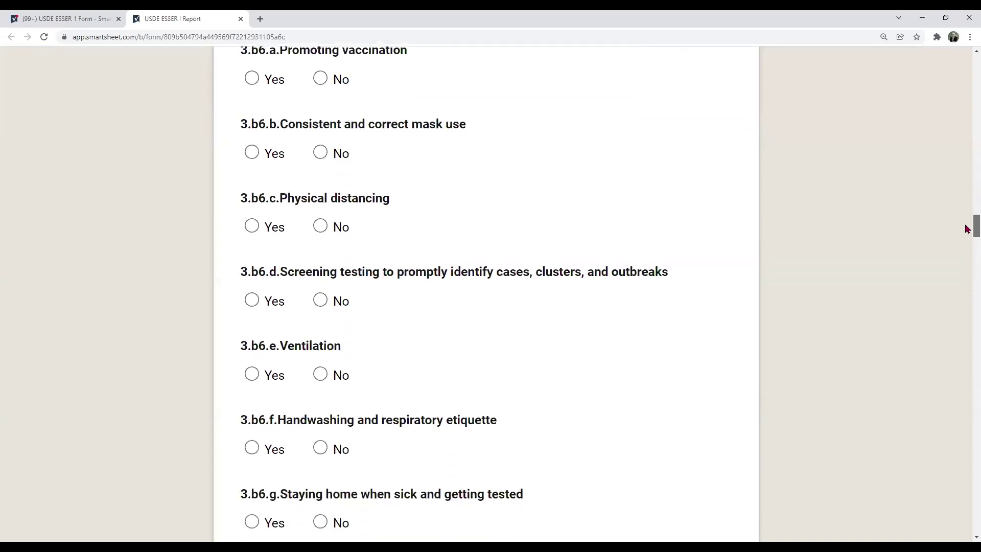
scroll(966, 230, "down", 1)
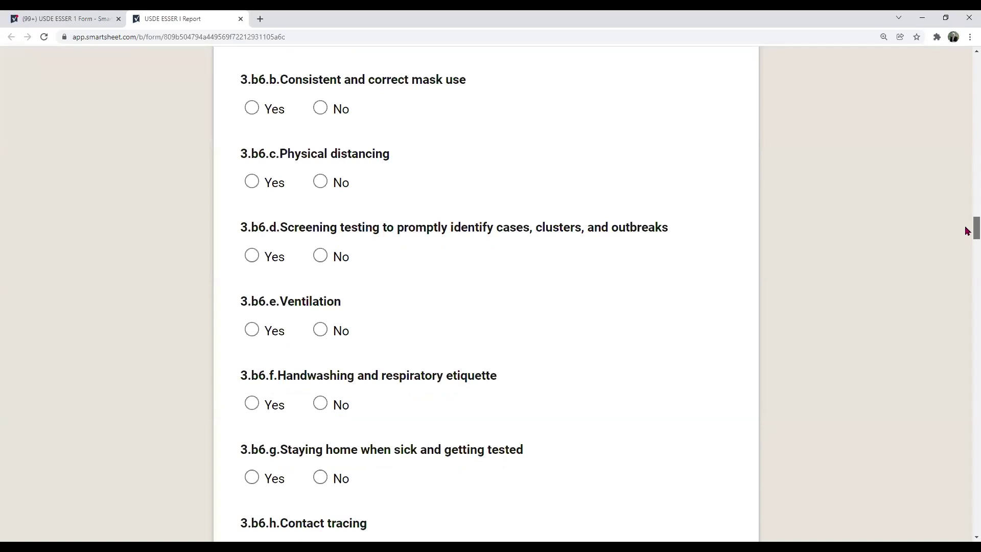
scroll(966, 231, "down", 1)
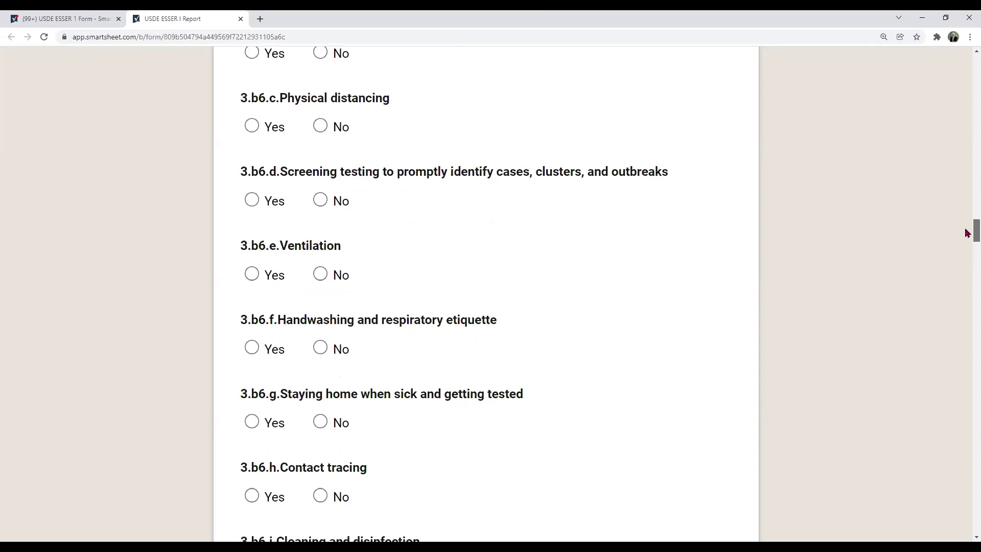
scroll(966, 233, "down", 2)
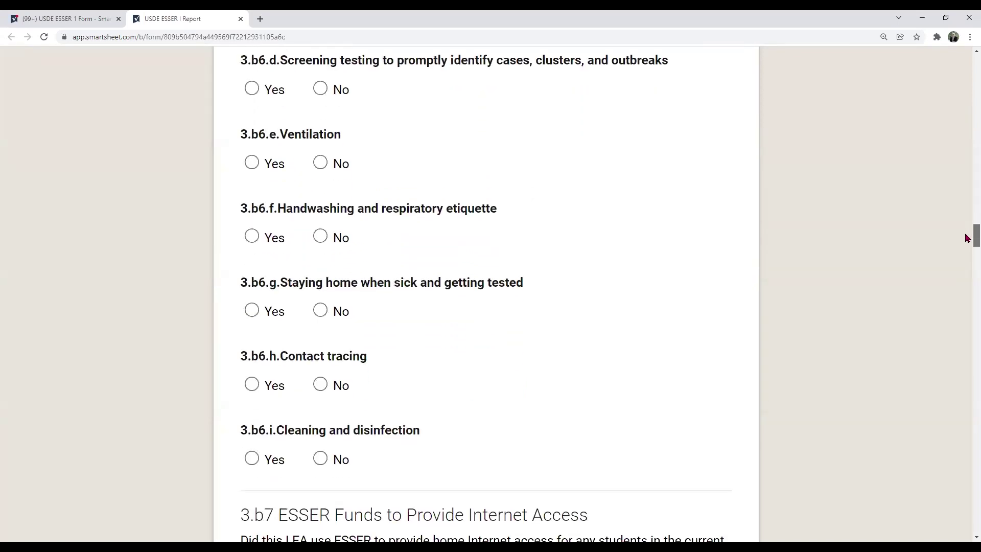
scroll(967, 238, "down", 1)
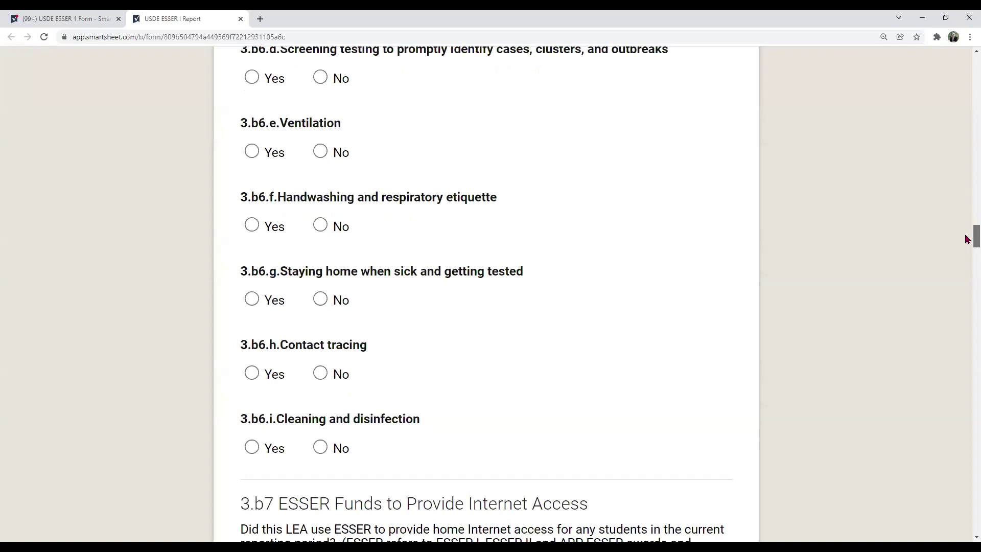
scroll(966, 240, "down", 1)
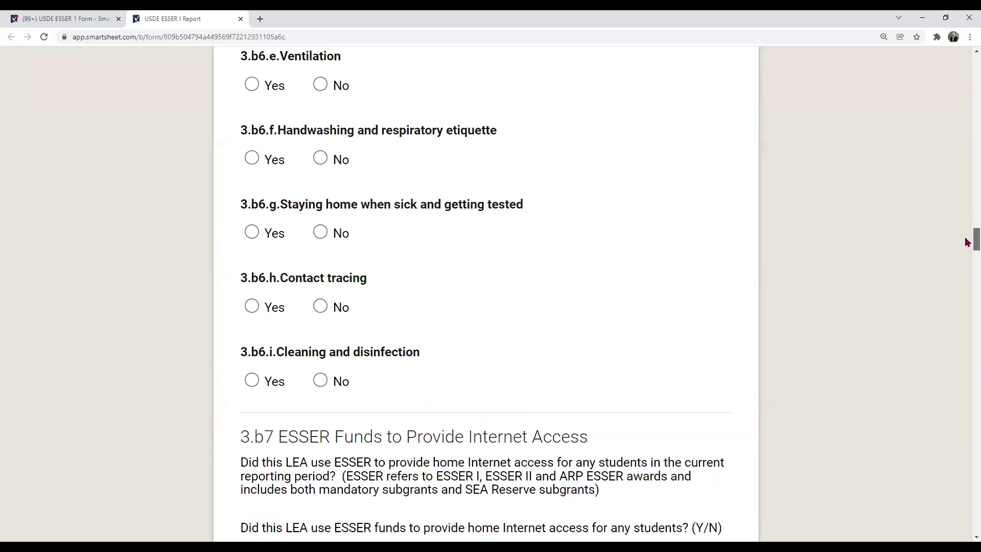
scroll(966, 242, "down", 1)
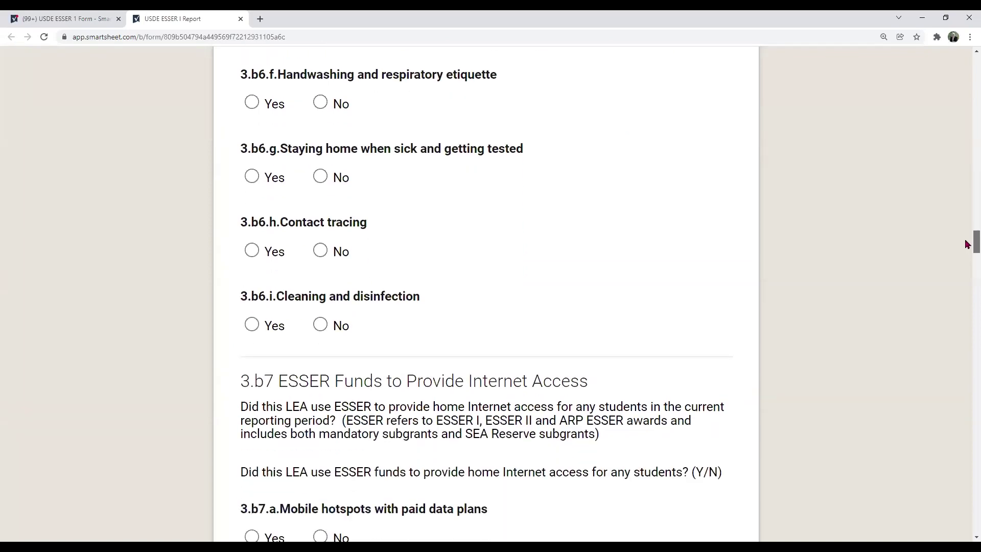
Step: Enlarge the page at 3.b7 ESSER Funds to Provide Internet Access and review options 3.b7.a through 3.b7.e
scroll(967, 244, "down", 1)
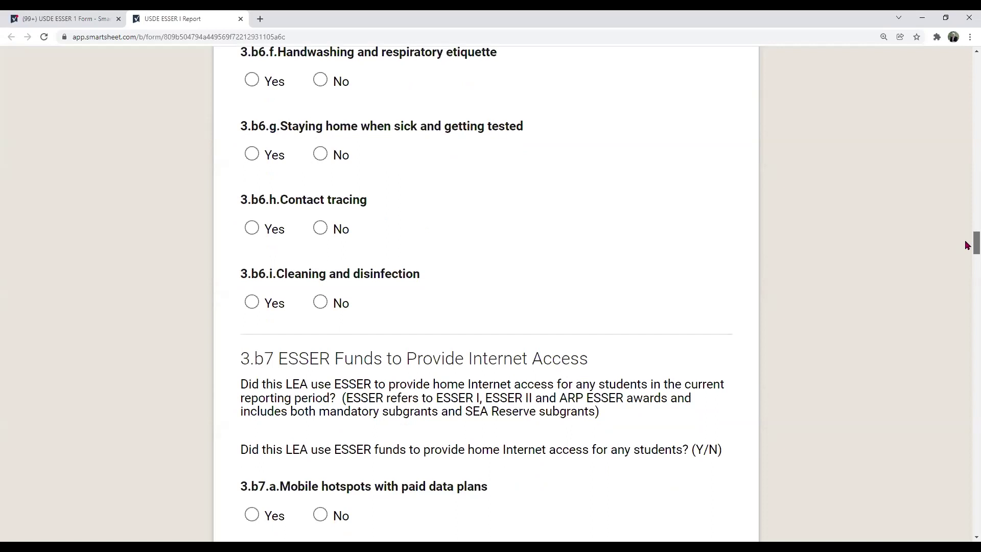
scroll(966, 245, "down", 1)
scroll(966, 250, "down", 3)
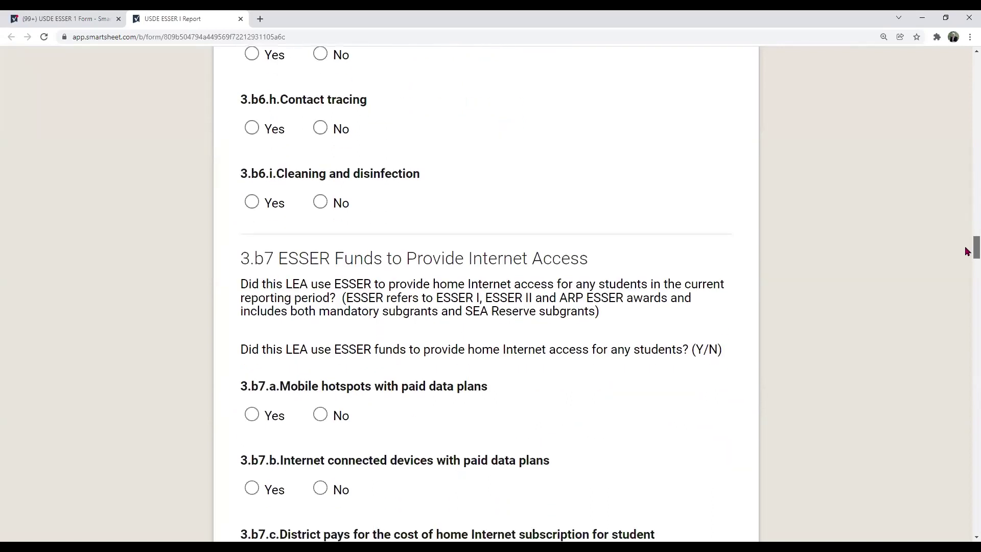
scroll(966, 254, "down", 1)
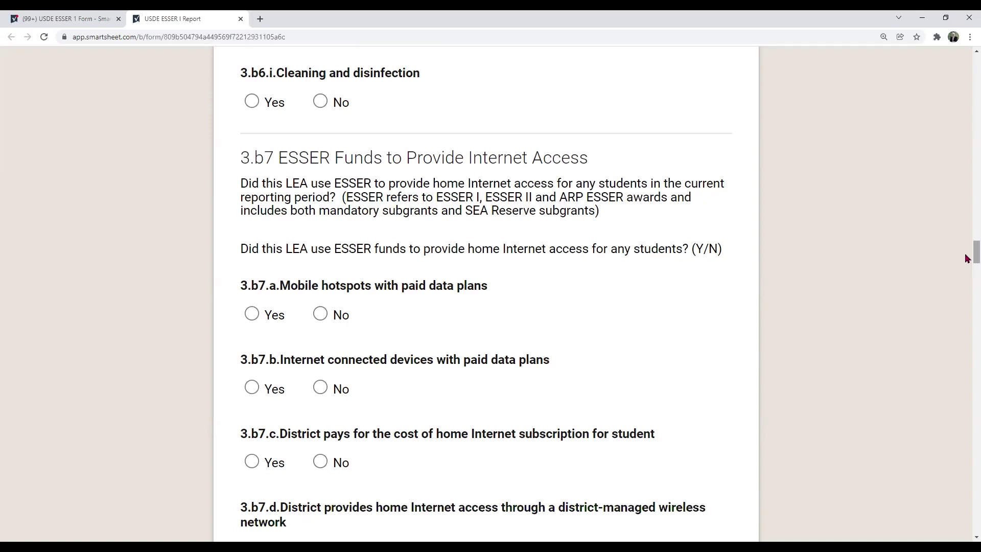
key("ctrl+plus")
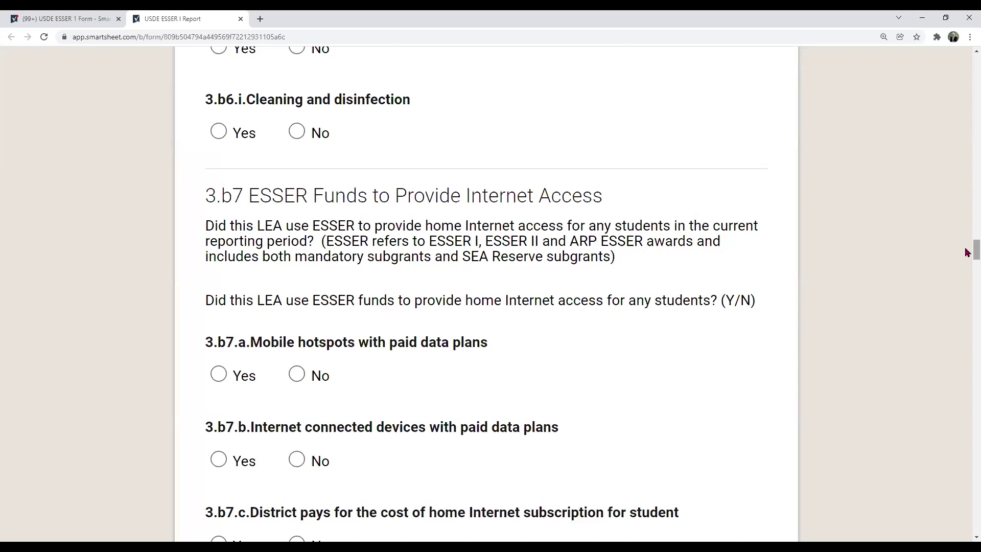
scroll(967, 252, "down", 1)
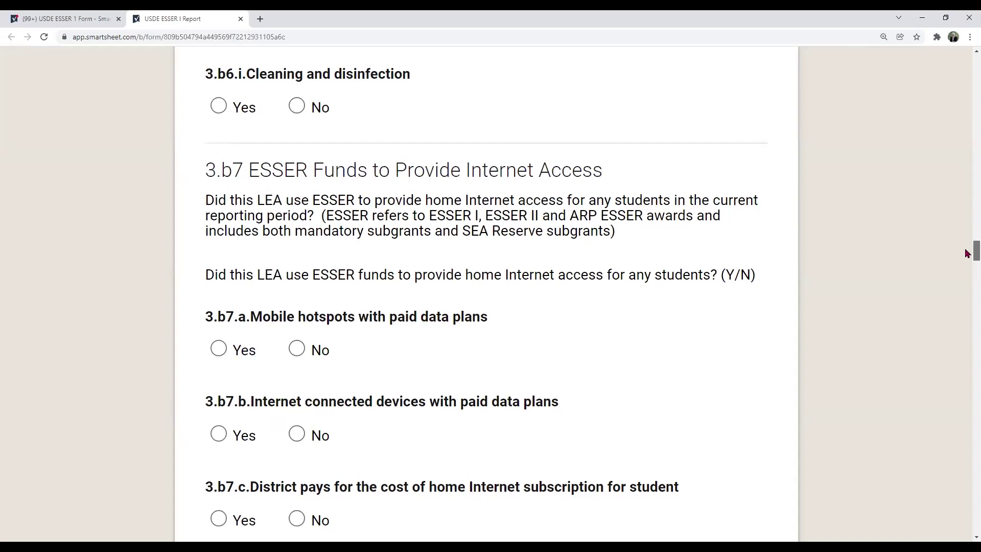
scroll(967, 254, "down", 3)
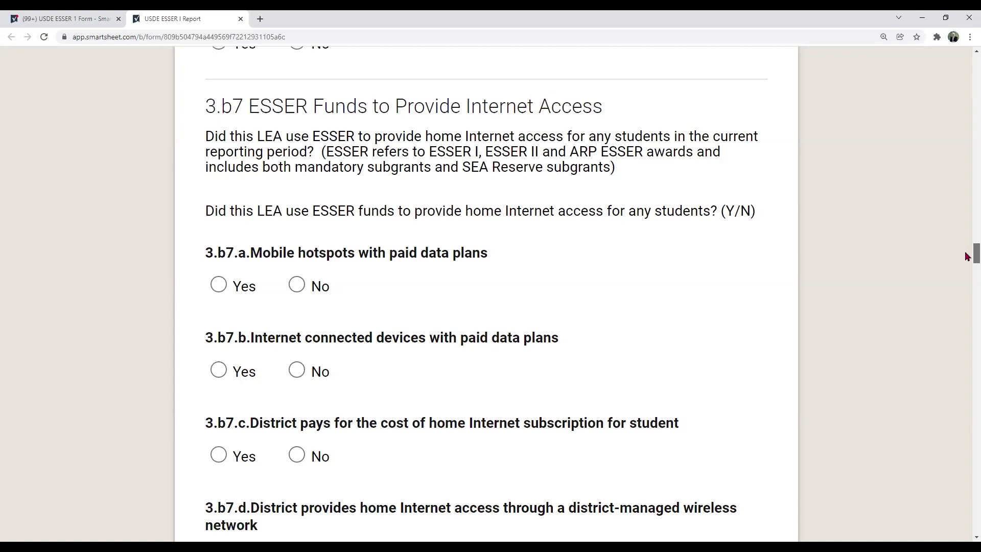
scroll(967, 255, "down", 3)
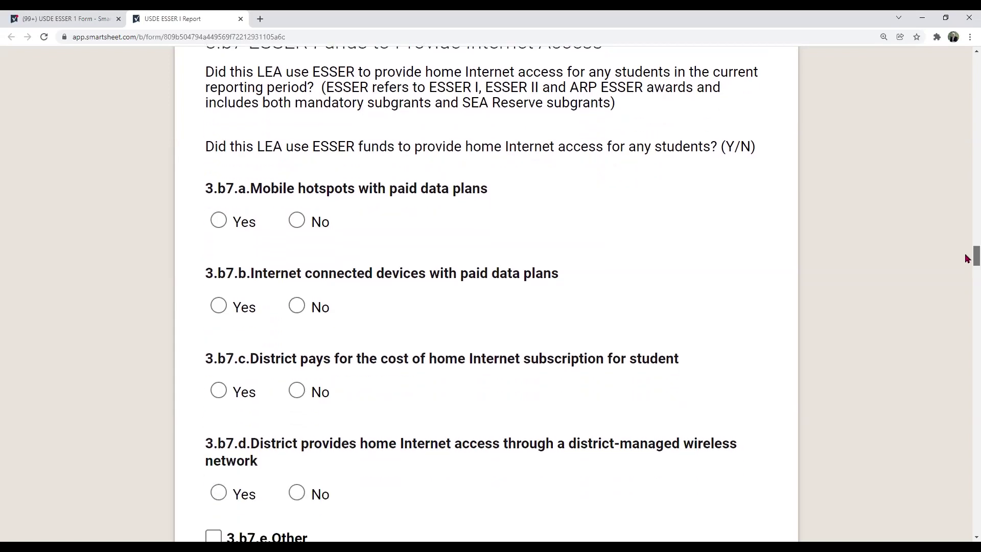
scroll(967, 258, "down", 2)
scroll(967, 261, "down", 2)
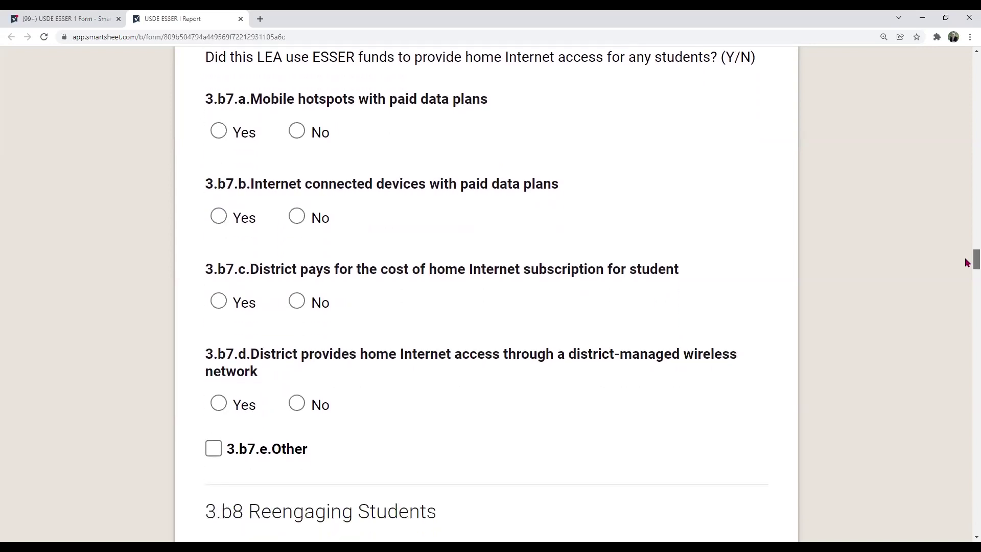
scroll(967, 263, "down", 2)
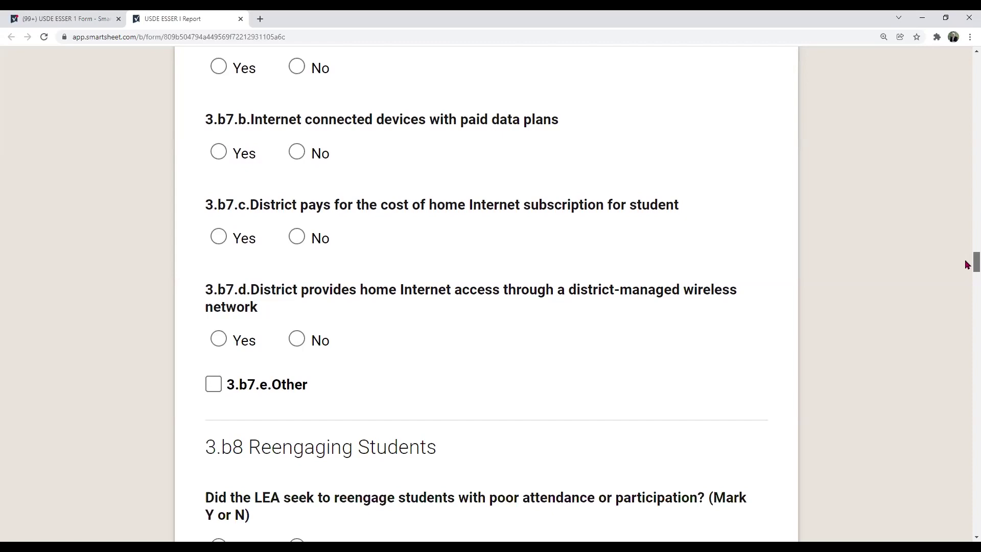
Step: Tick the 3.b7.e Other option to bring up its specification box, and clear the option again
scroll(968, 263, "down", 2)
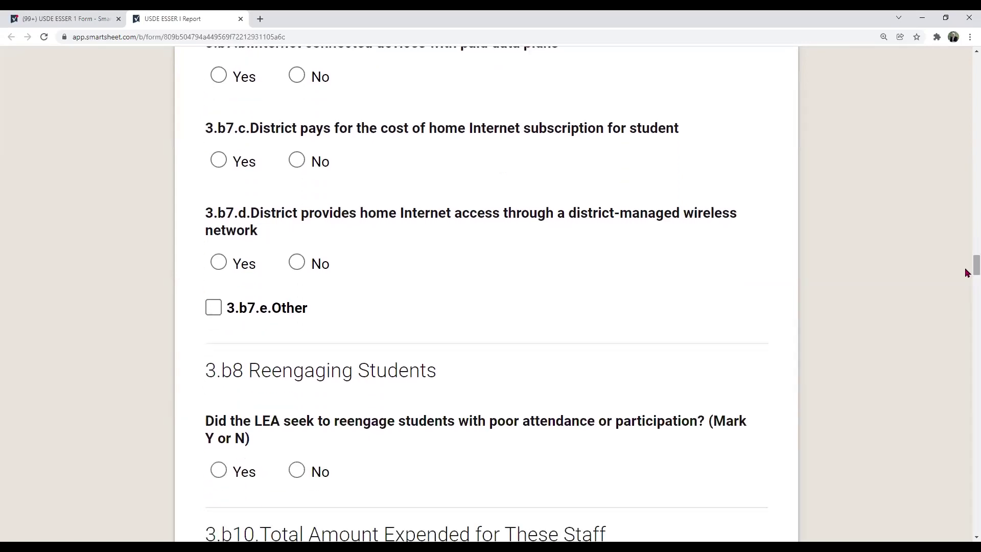
left_click(213, 309)
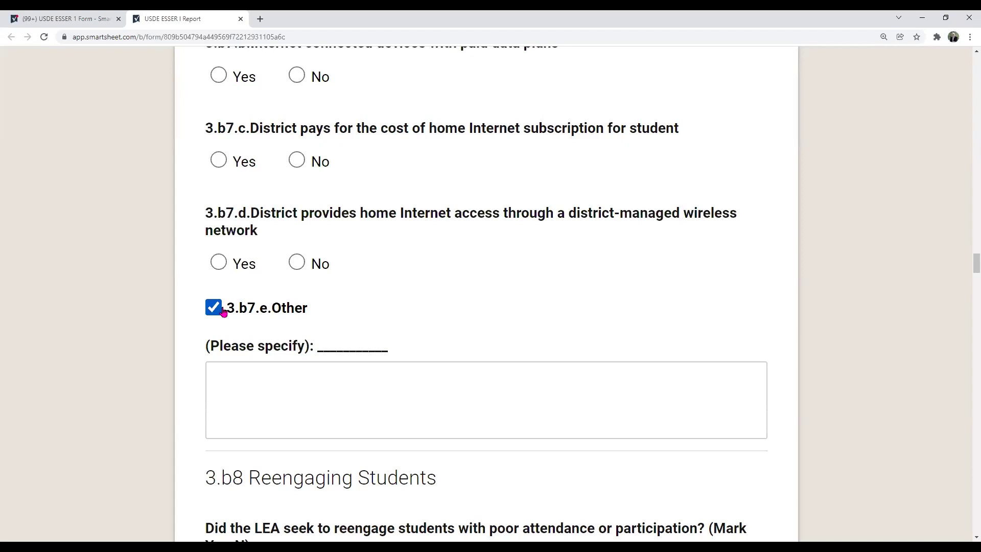
scroll(203, 310, "down", 1)
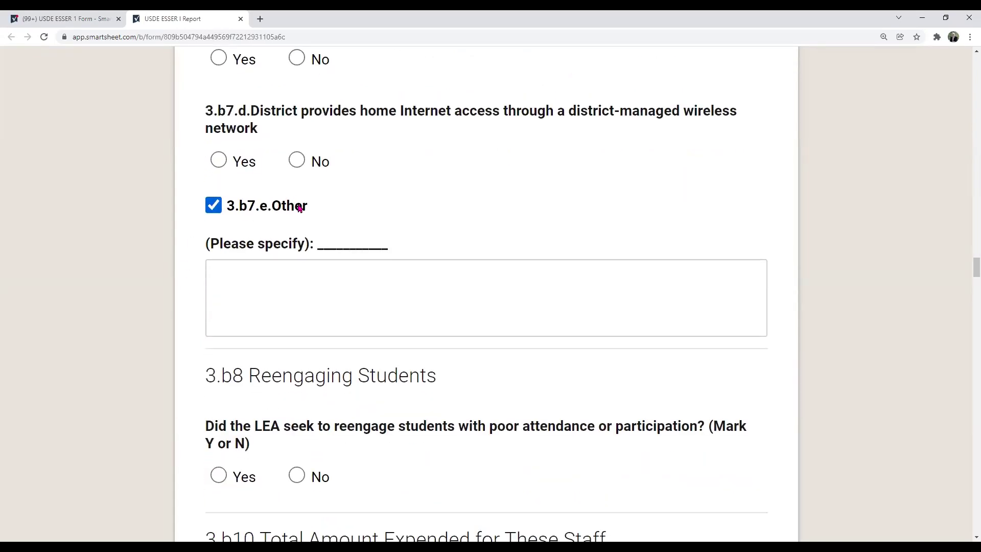
left_click(233, 276)
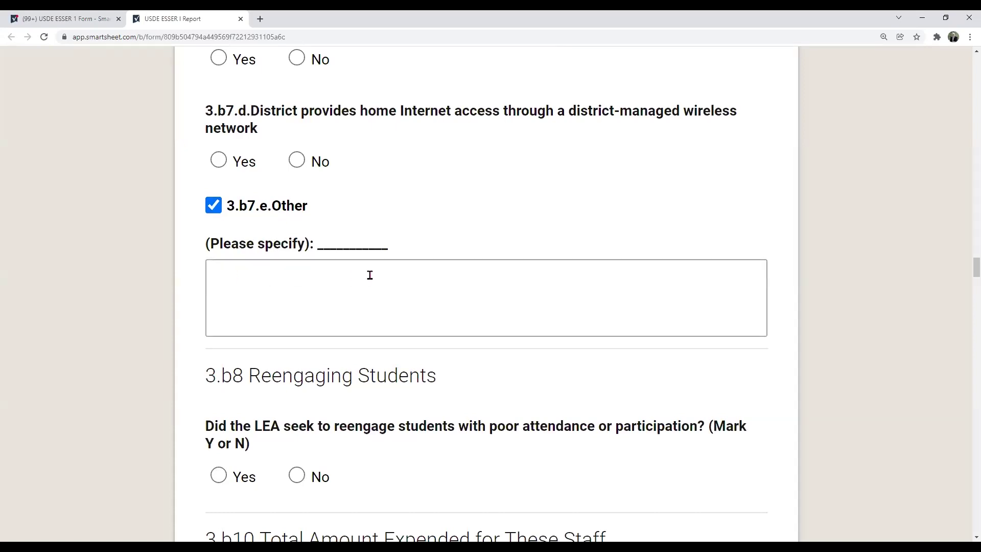
left_click(214, 209)
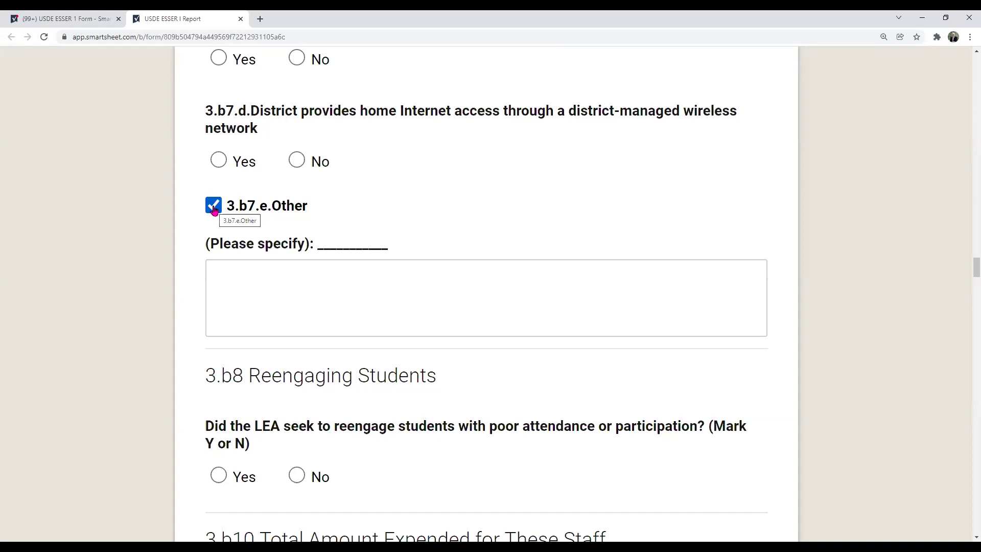
left_click(213, 206)
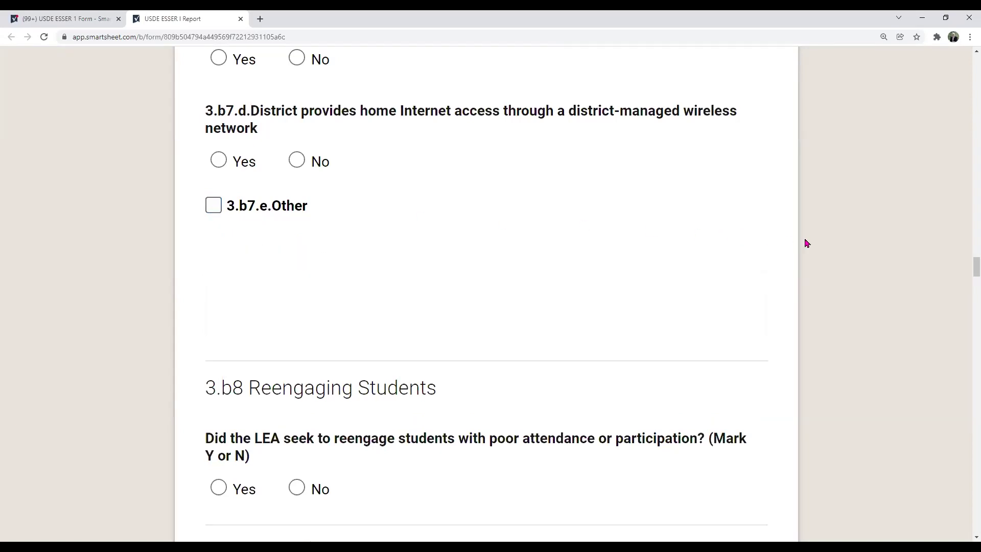
Step: Review the 3.b8 Reengaging Students question and the 3.b10 staff position fields from 3.b10.a Special educators through 3.b10.i Administrative staff
scroll(965, 268, "down", 1)
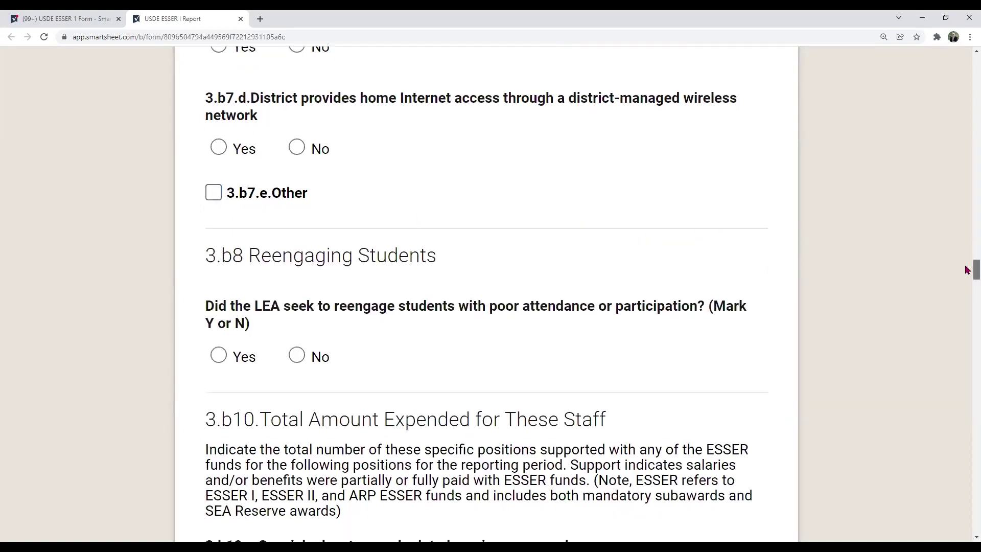
scroll(967, 271, "down", 2)
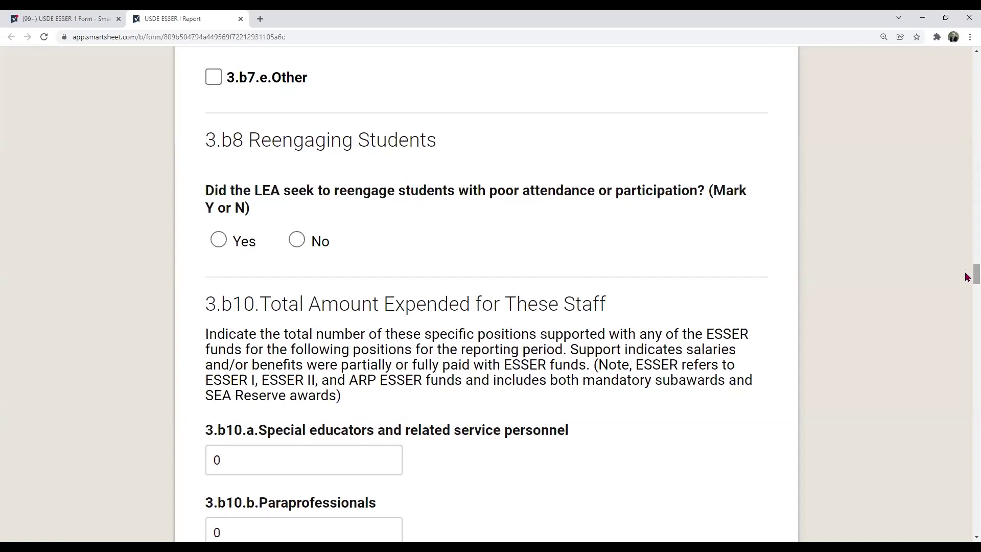
scroll(966, 278, "down", 1)
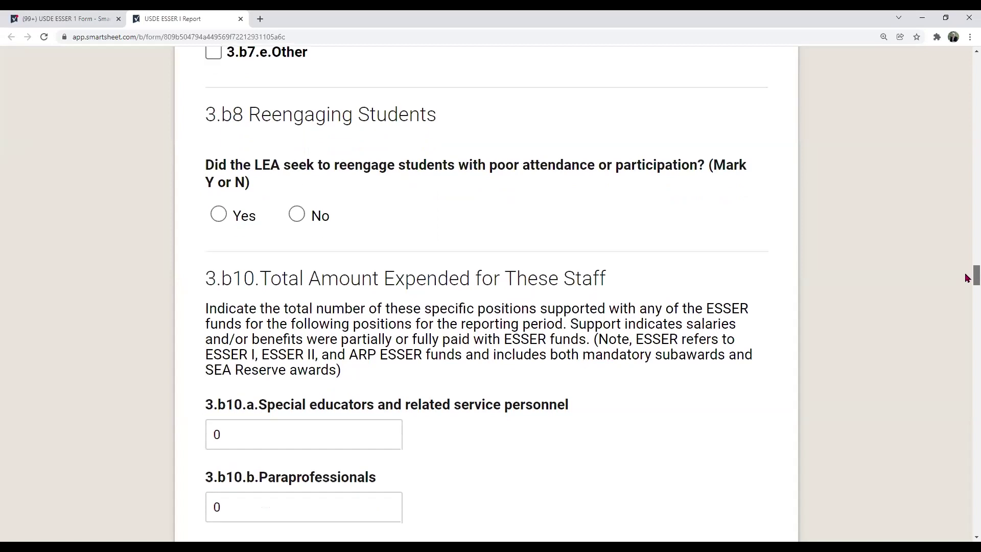
scroll(966, 277, "down", 2)
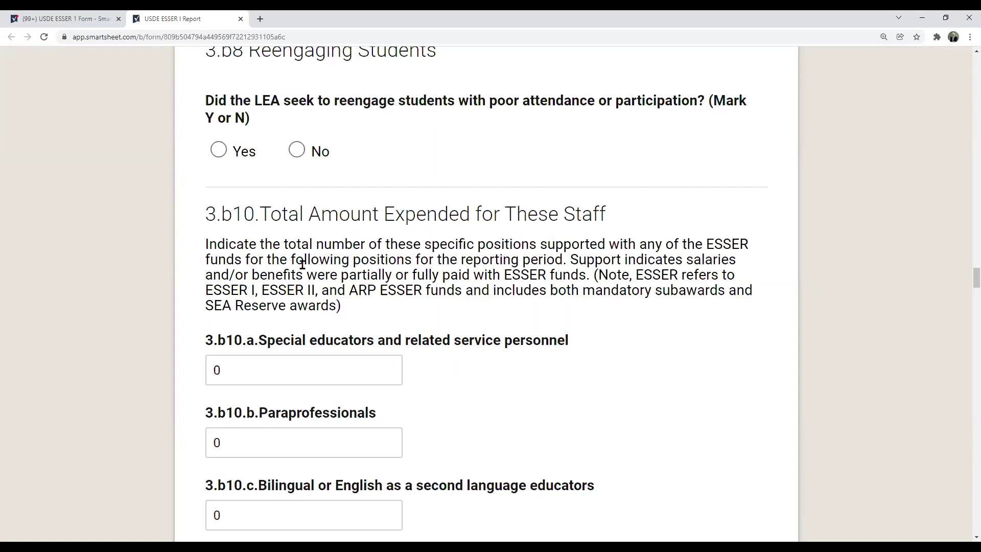
scroll(738, 368, "down", 3)
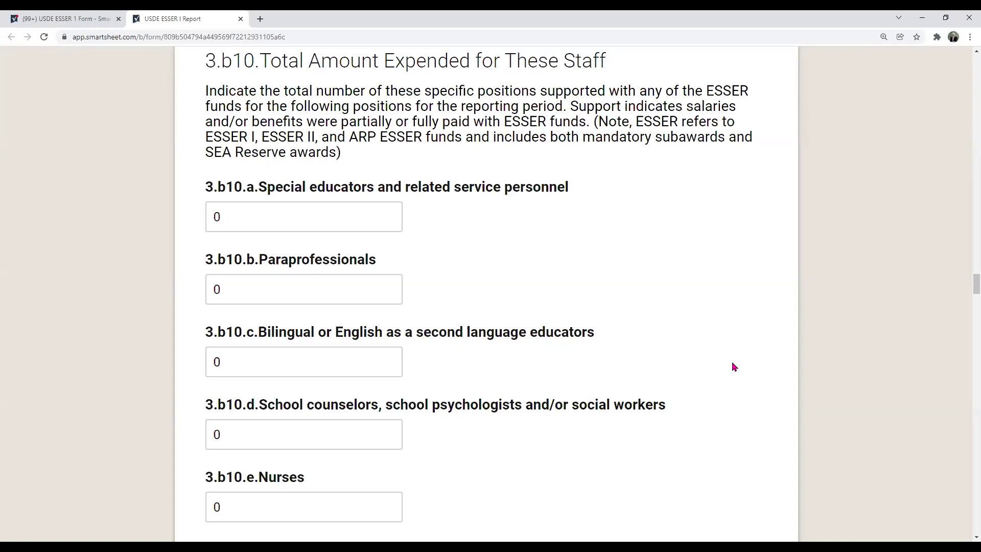
scroll(732, 363, "down", 1)
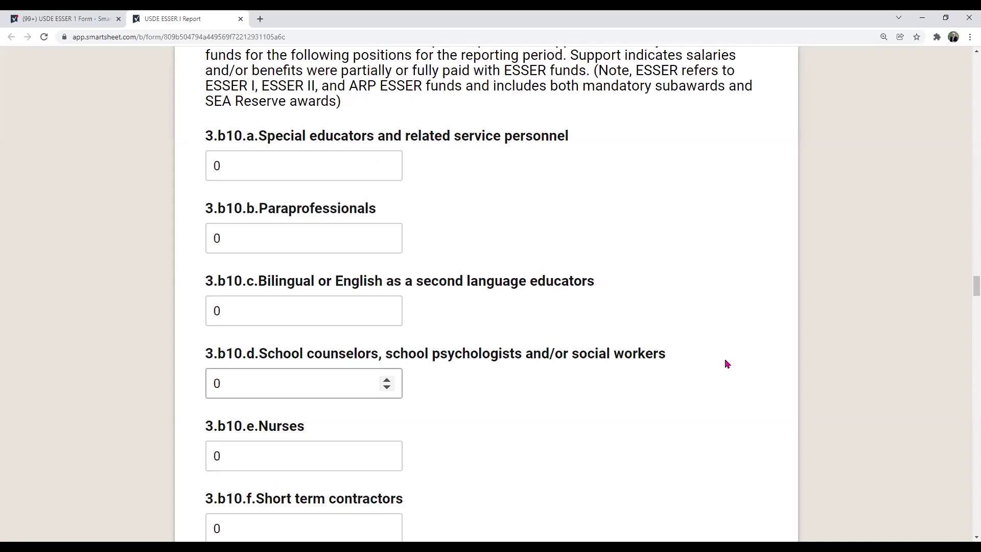
scroll(725, 364, "down", 1)
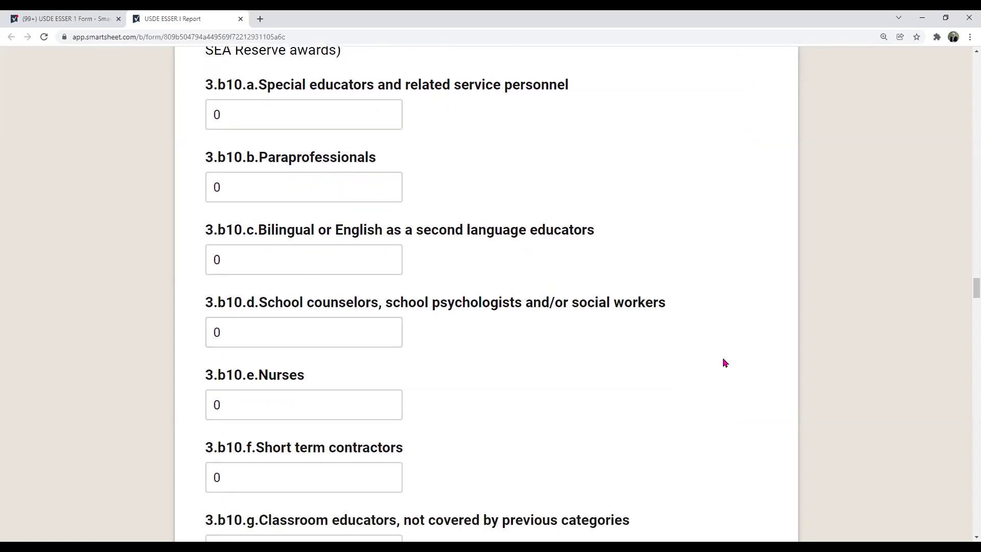
scroll(725, 364, "down", 1)
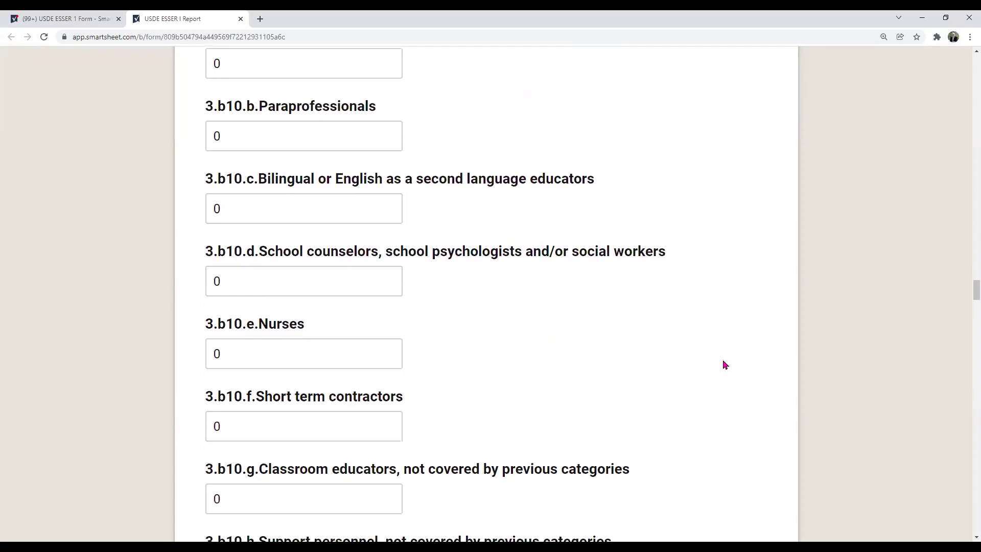
scroll(724, 363, "down", 1)
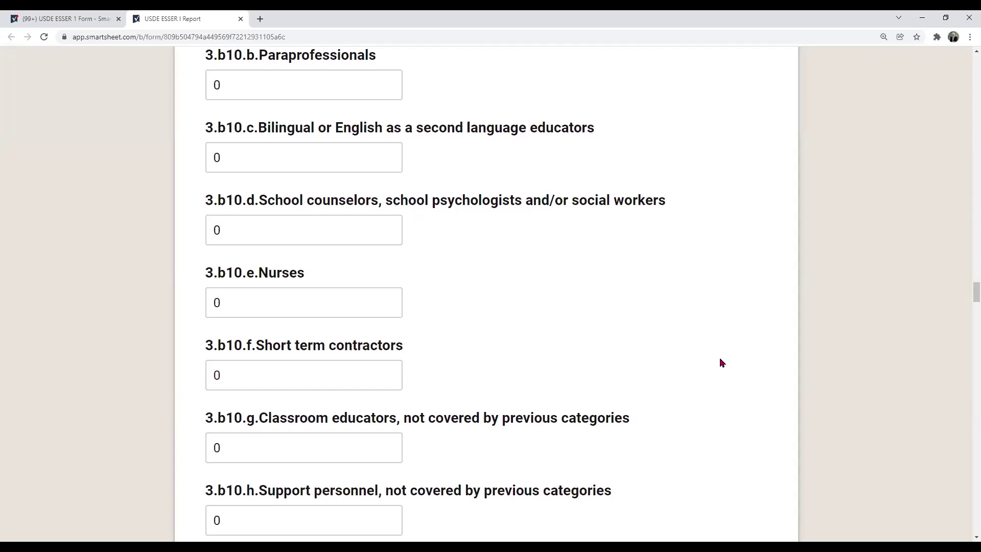
scroll(721, 362, "down", 2)
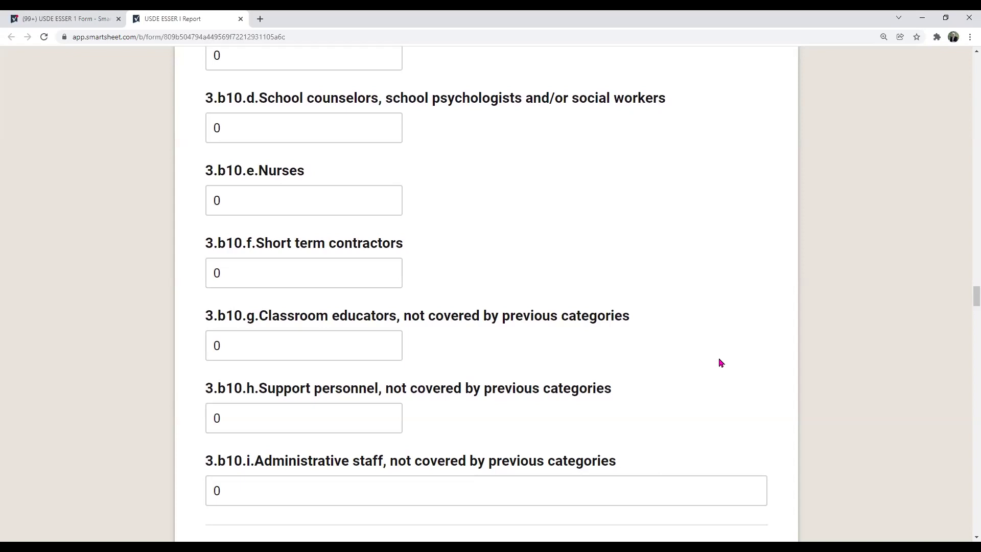
scroll(721, 362, "down", 2)
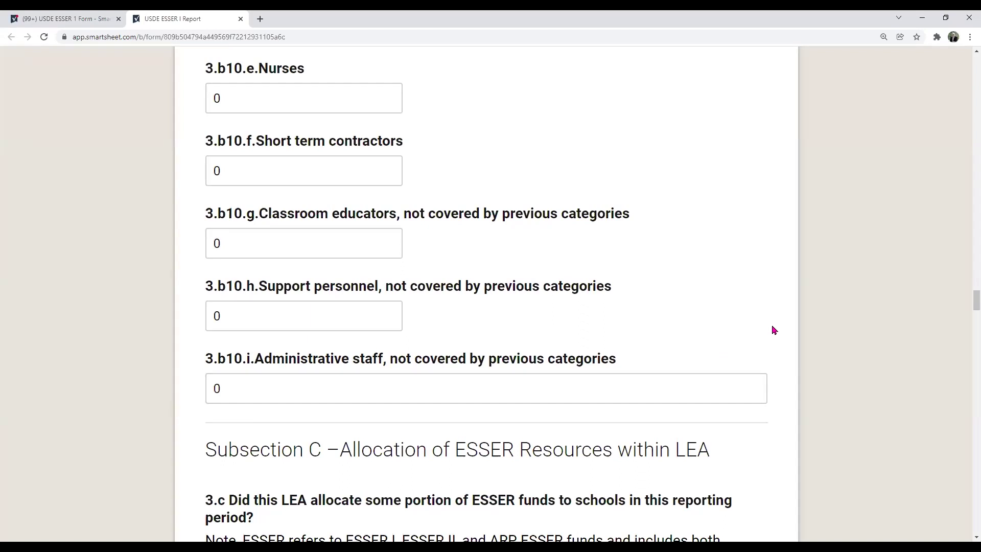
scroll(774, 330, "down", 1)
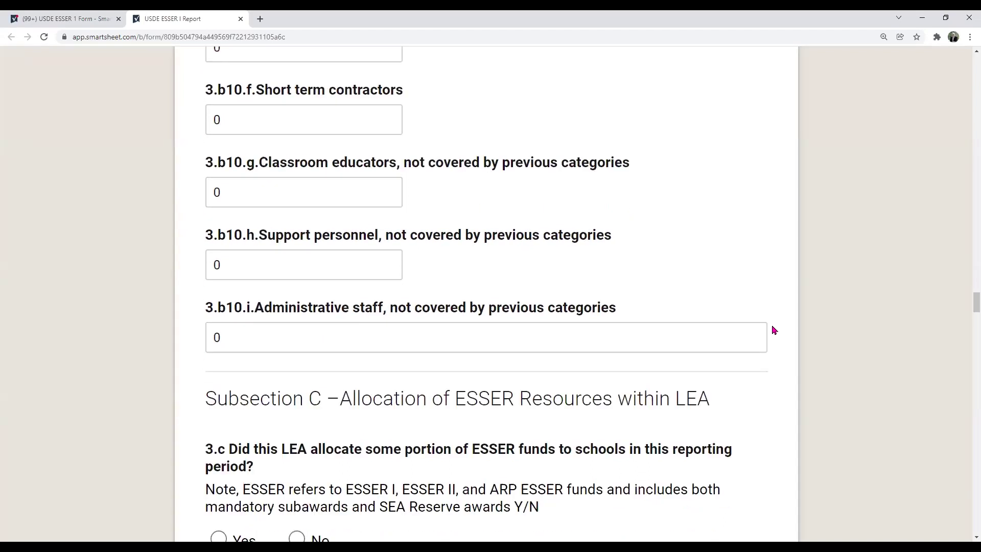
Step: Compare the Yes and No answers to 3.c on allocating ESSER funds to schools, and leave it set to Yes
scroll(774, 330, "down", 3)
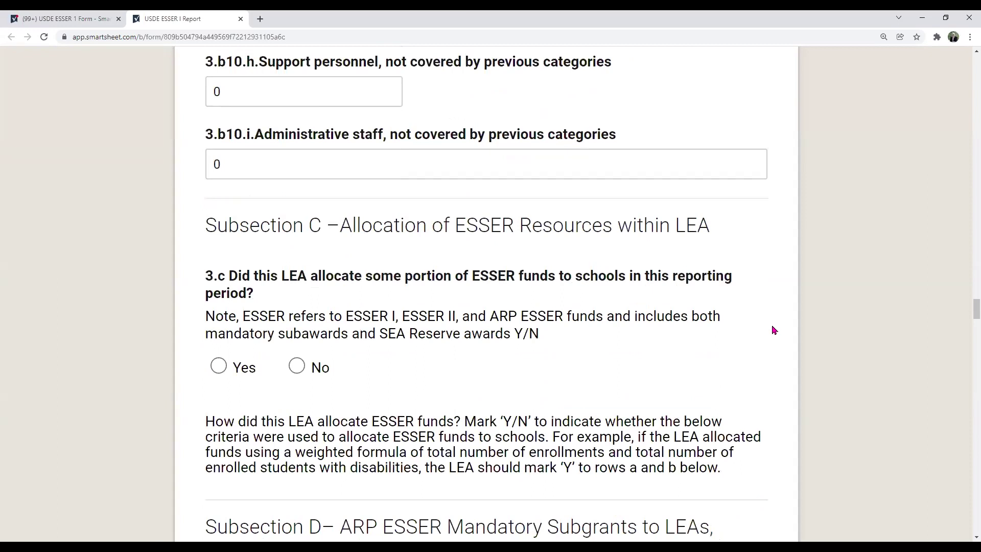
scroll(774, 330, "down", 2)
scroll(774, 330, "down", 2)
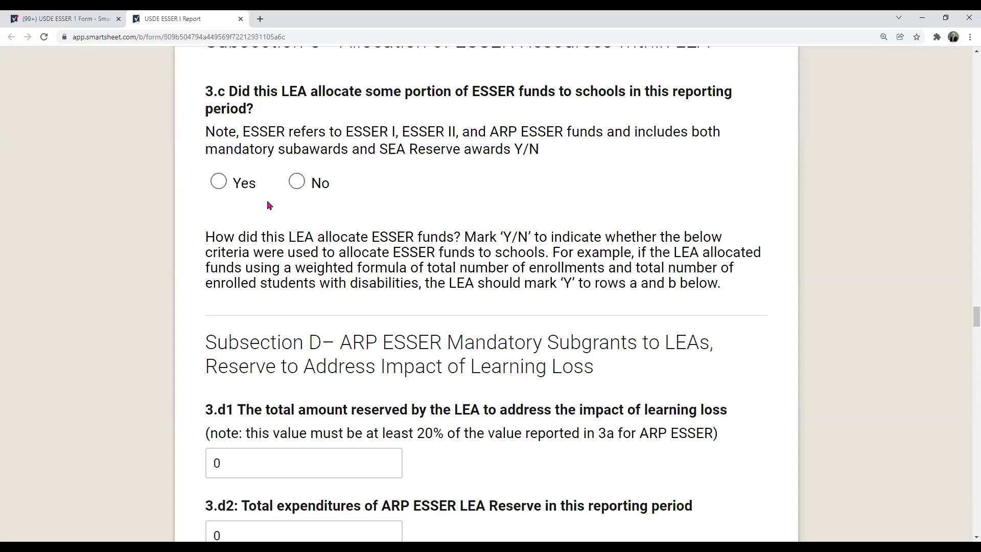
left_click(220, 182)
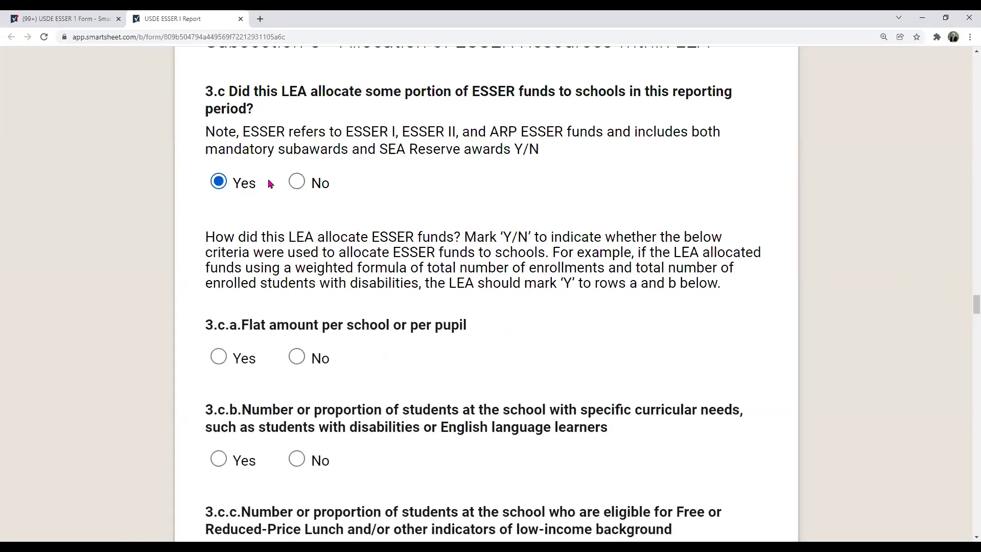
left_click(297, 182)
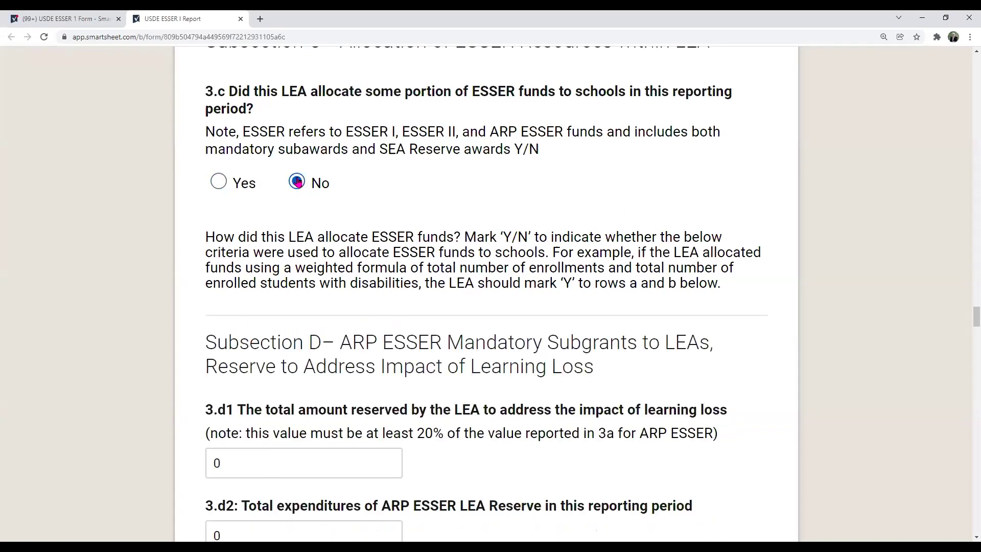
left_click(219, 182)
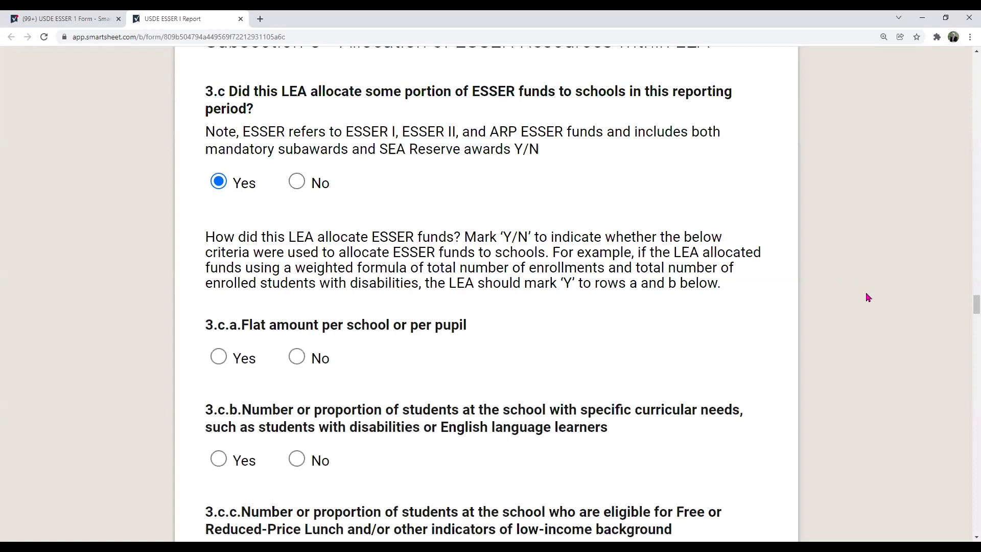
Step: Answer Yes to allocation criteria 3.c.a Flat amount per school or per pupil and 3.c.b students with specific curricular needs
scroll(867, 297, "down", 1)
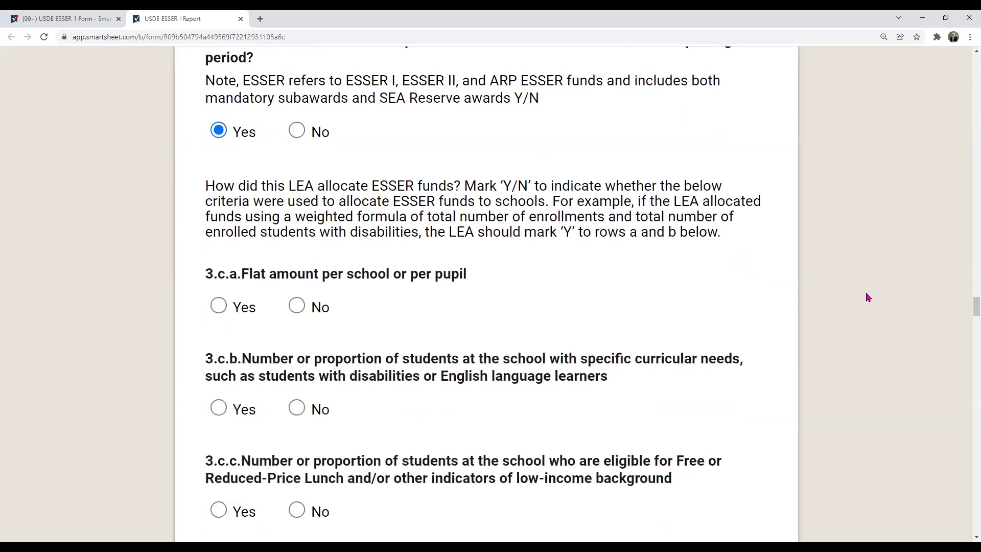
scroll(867, 297, "down", 1)
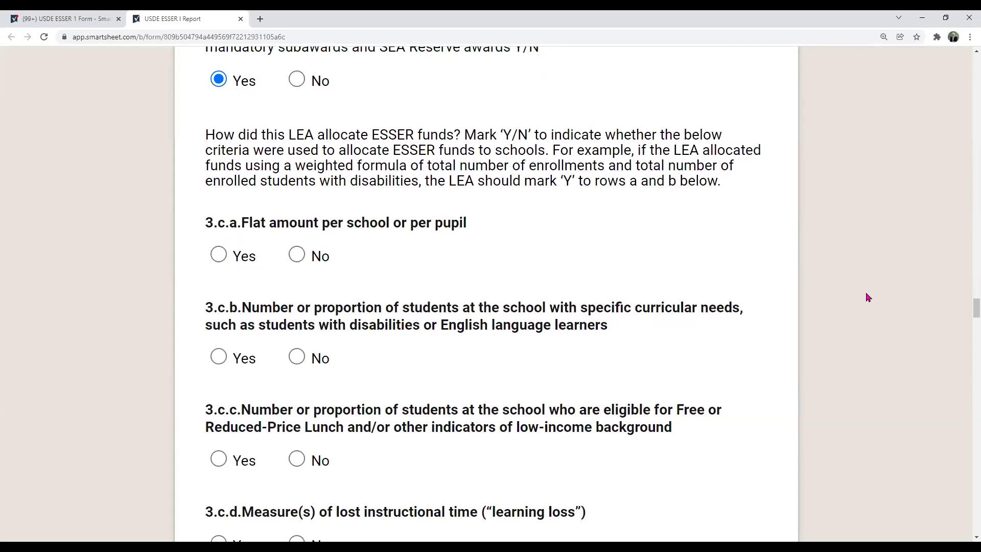
scroll(867, 297, "down", 1)
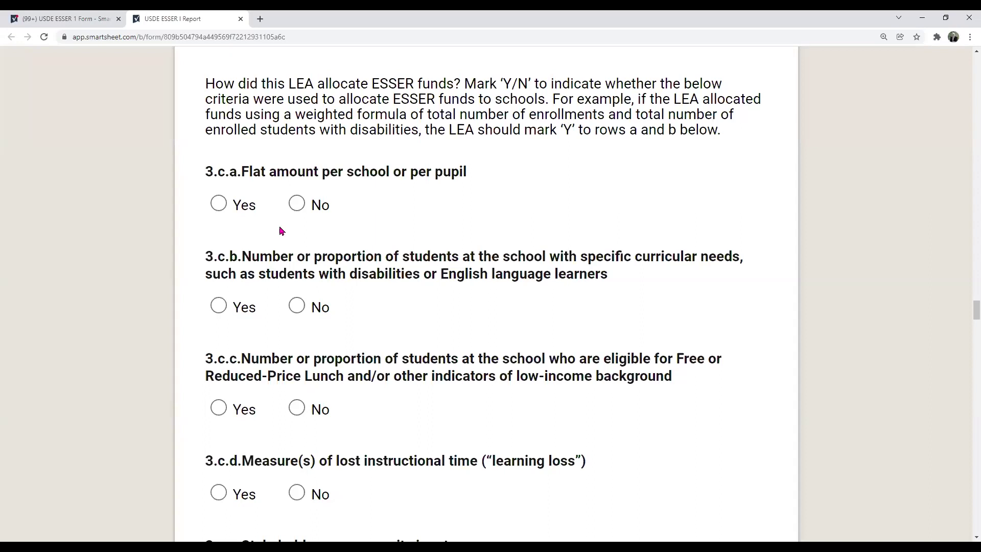
left_click(220, 205)
left_click(219, 308)
Step: Answer No to 3.c.d Measure(s) of lost instructional time and Yes to 3.c.e Stakeholder or community input
scroll(579, 310, "down", 1)
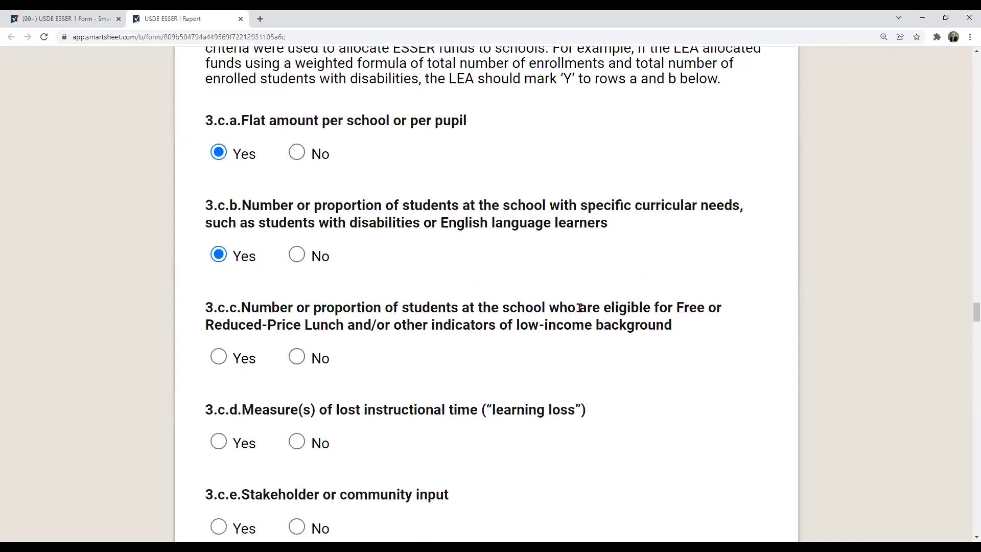
scroll(580, 307, "down", 3)
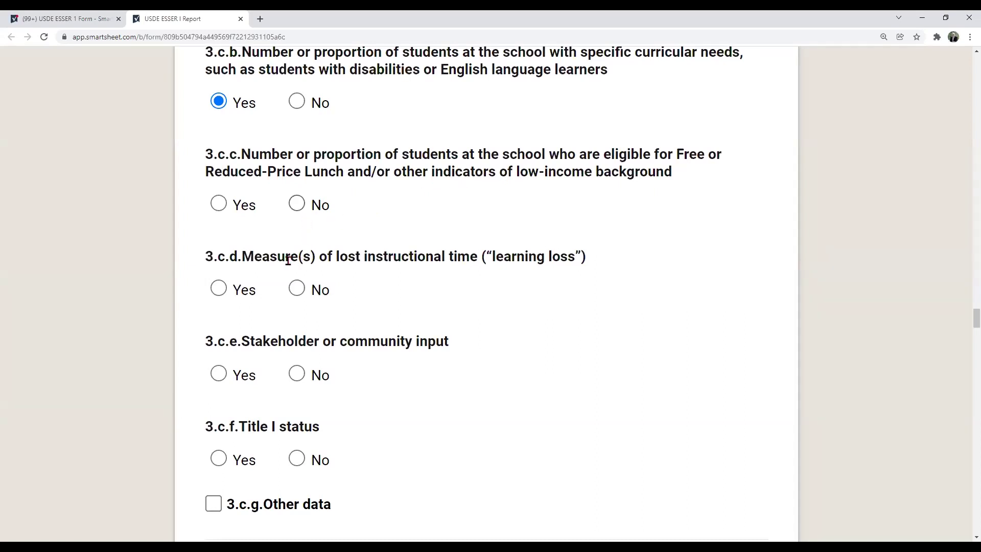
left_click(298, 288)
left_click(220, 375)
Step: Answer Yes to 3.c.f Title I status and tick the 3.c.g Other data option
scroll(439, 388, "down", 2)
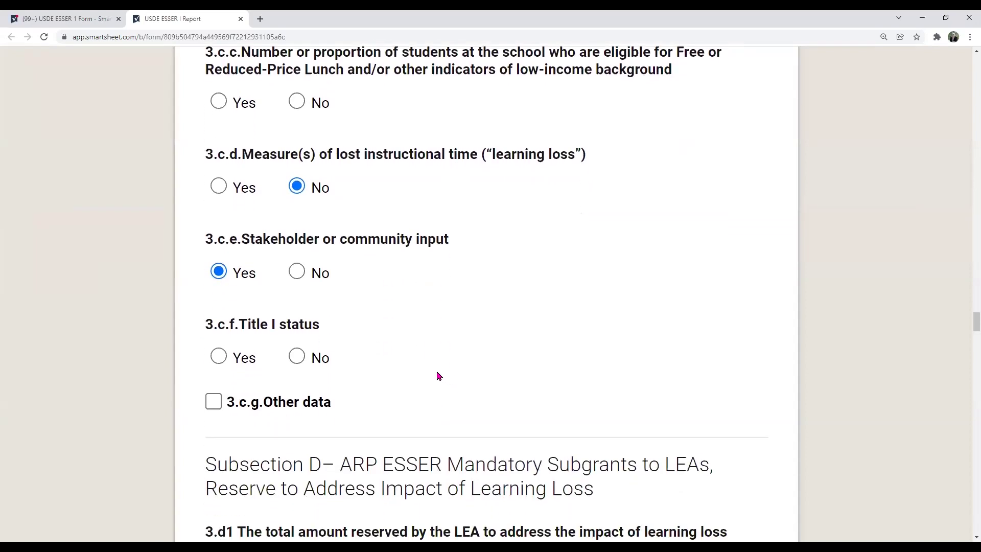
left_click(218, 358)
left_click(218, 399)
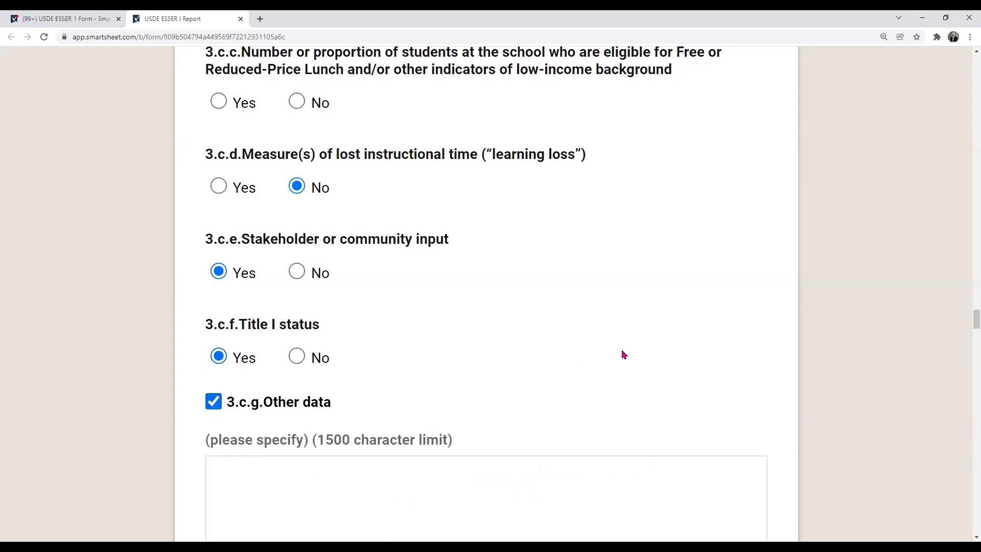
Step: Read the Other data specification box, the Subsection D fields 3.d1 and 3.d2, and the introduction to 3.d3 activities or interventions
scroll(626, 352, "down", 4)
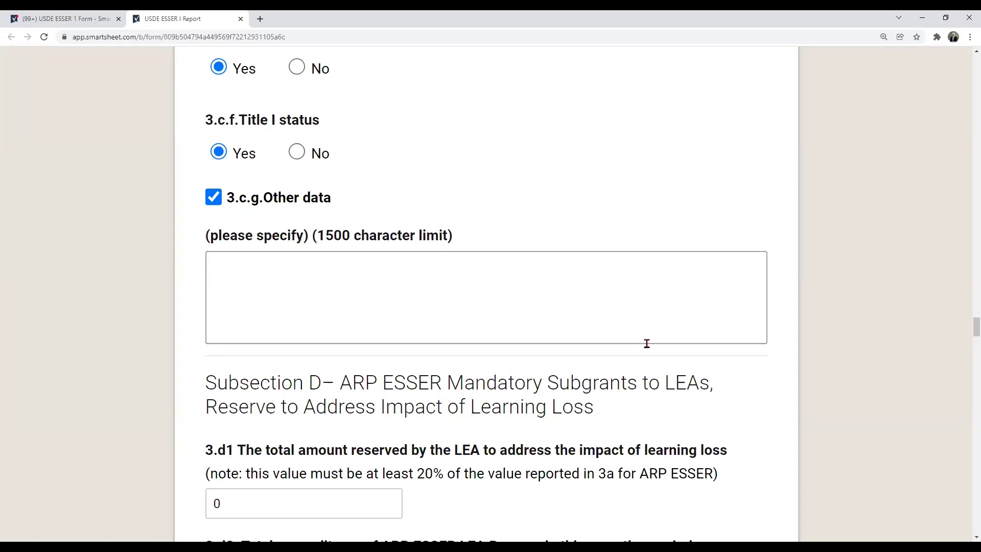
scroll(646, 343, "down", 1)
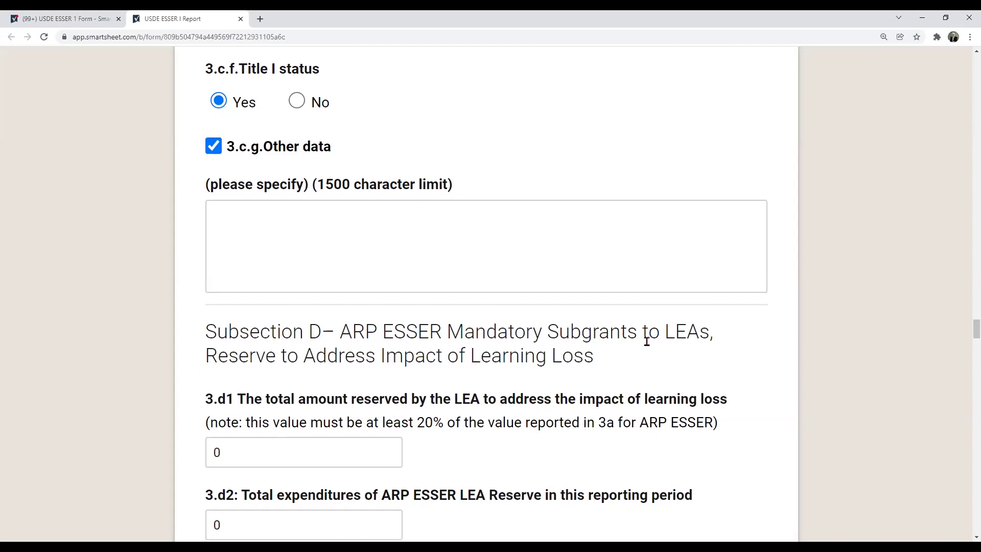
scroll(647, 341, "down", 1)
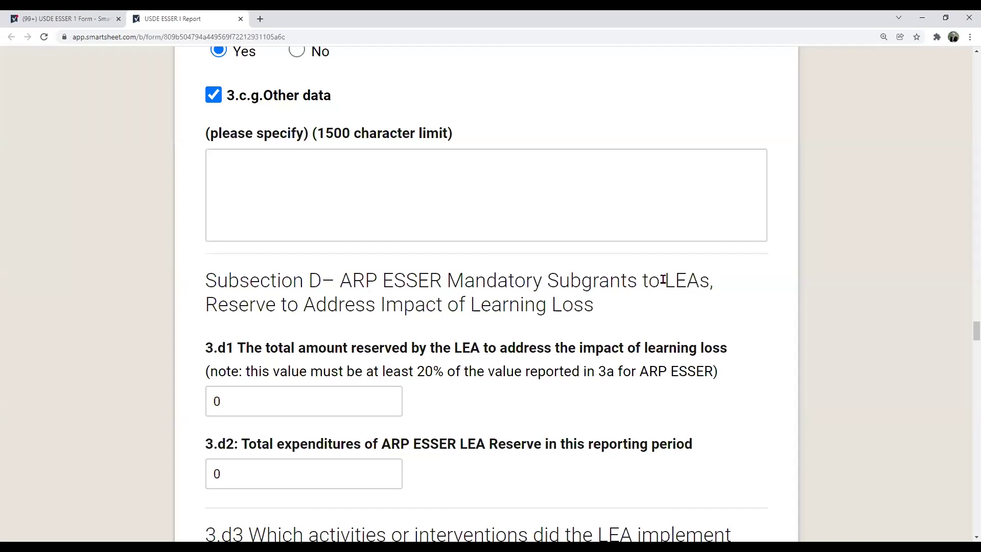
scroll(664, 280, "down", 3)
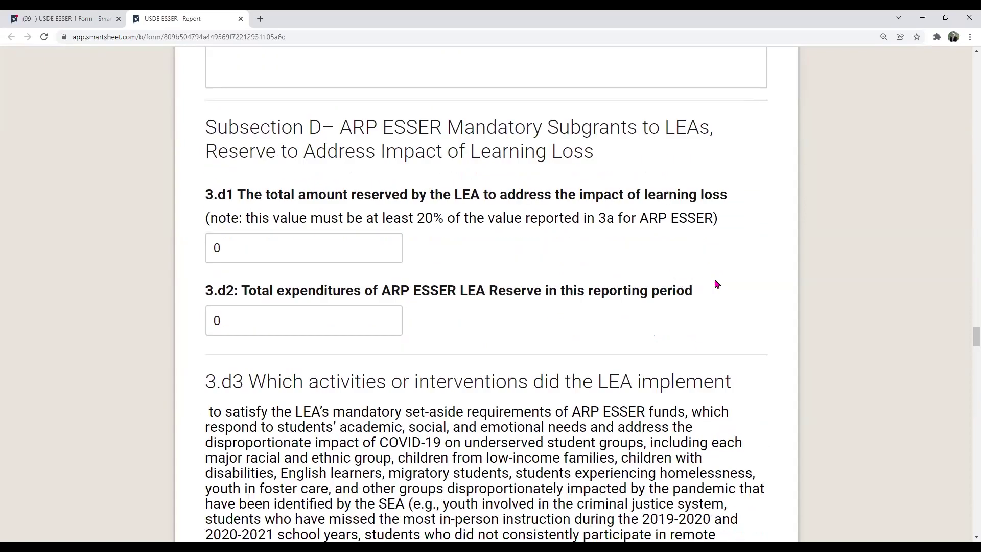
scroll(715, 284, "down", 1)
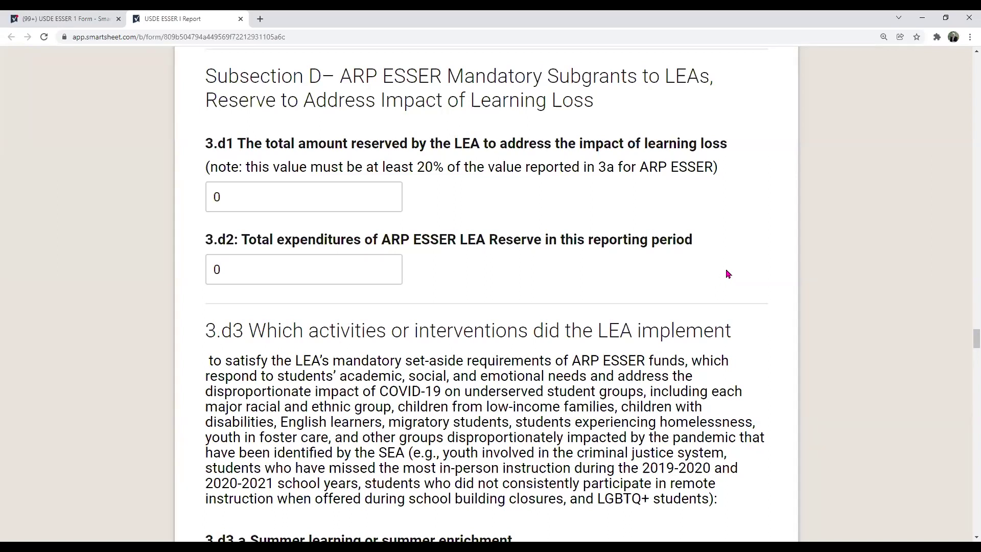
Step: Answer Yes to 3.d3.a Summer learning or summer enrichment and No to 3.d3.b Afterschool programs
scroll(728, 274, "down", 1)
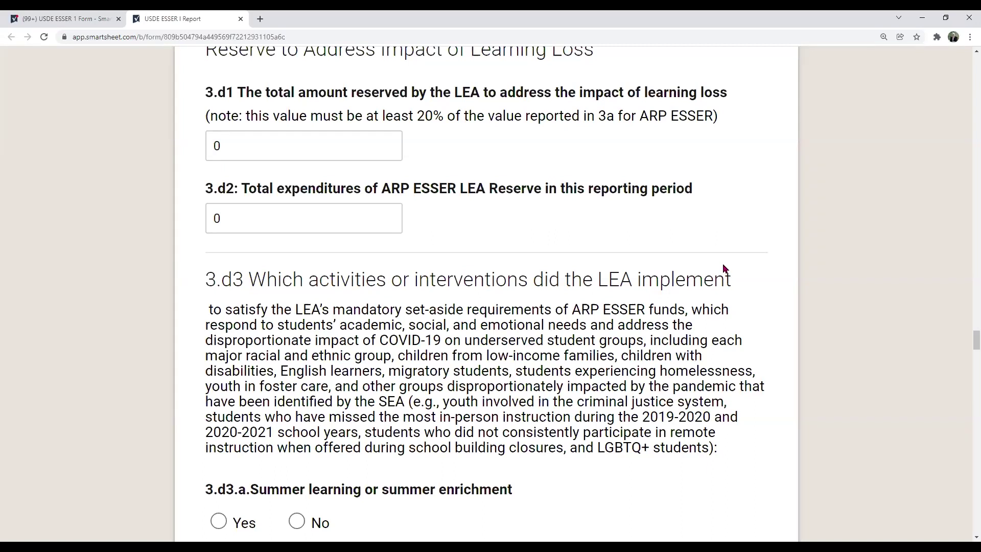
scroll(722, 263, "down", 1)
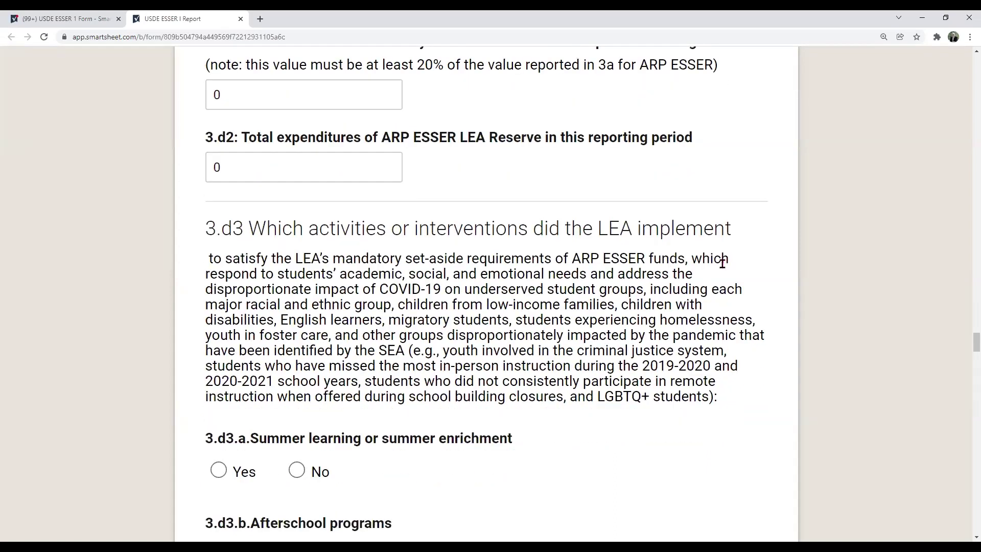
scroll(722, 263, "down", 1)
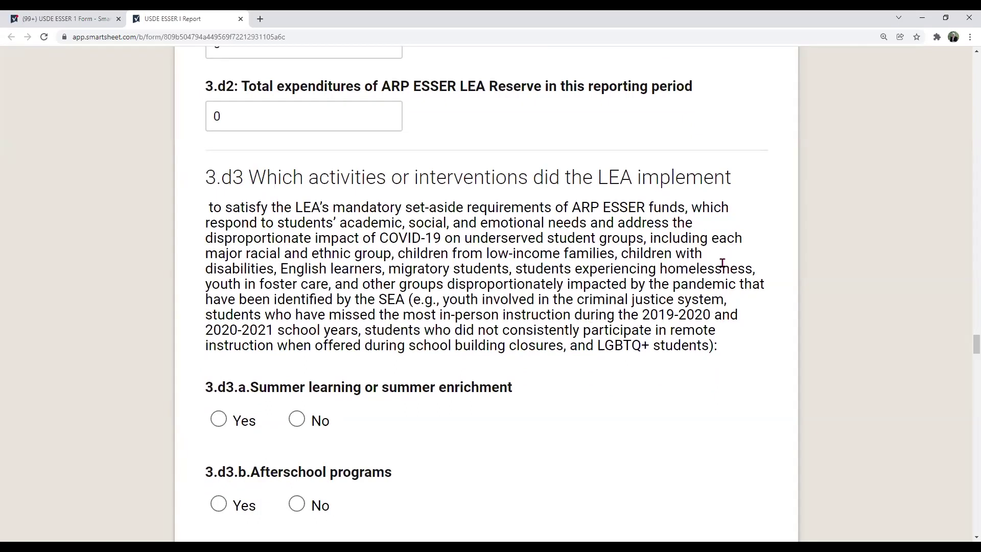
scroll(722, 262, "down", 1)
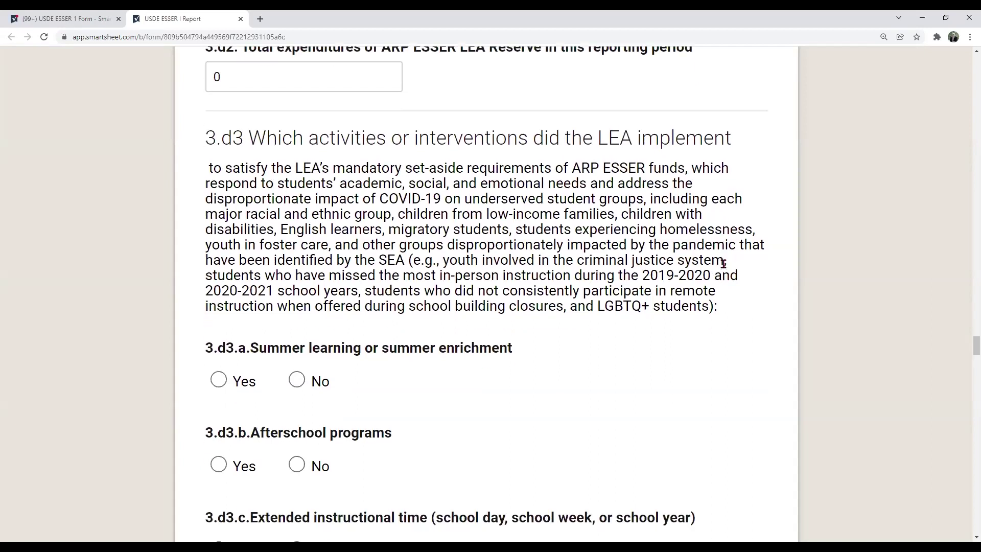
scroll(722, 264, "down", 1)
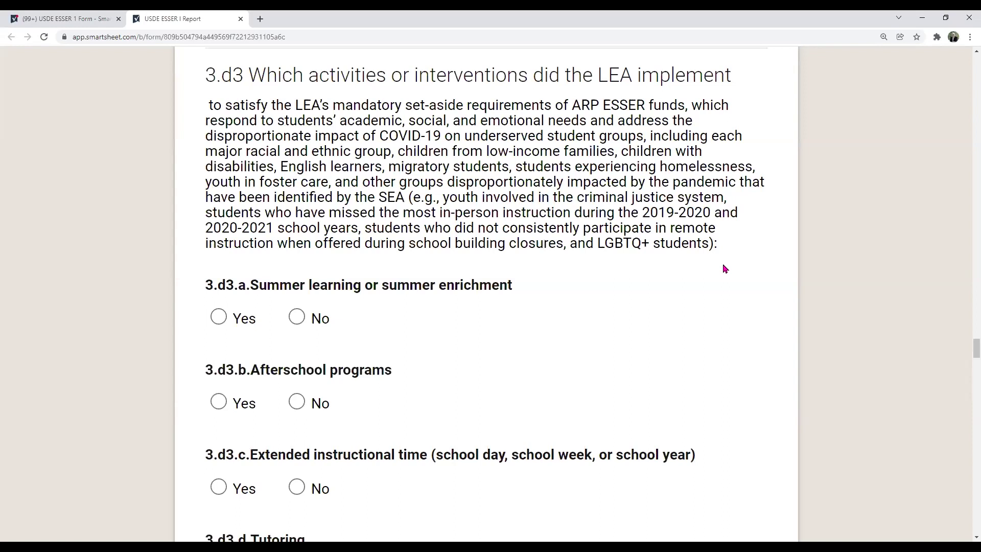
scroll(722, 268, "down", 1)
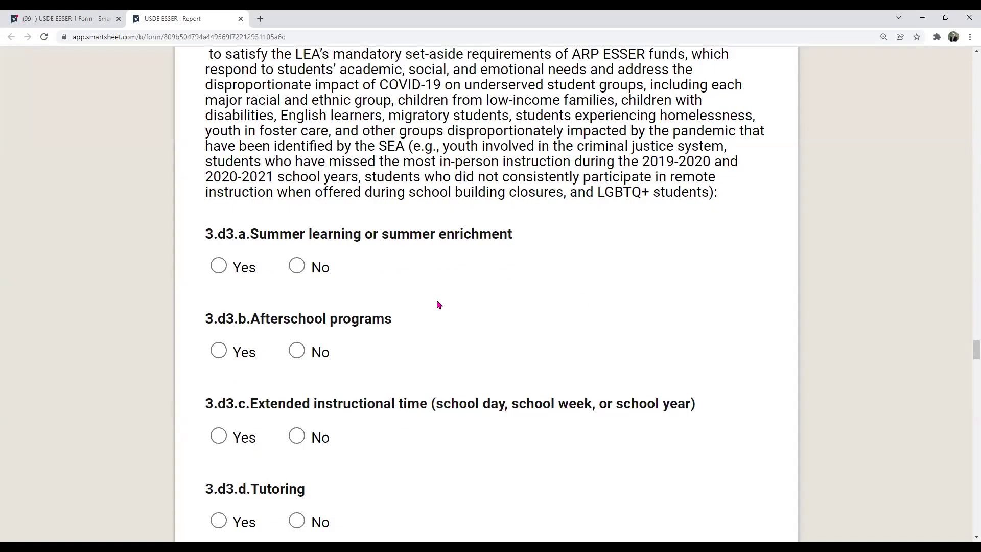
left_click(220, 270)
left_click(297, 351)
Step: Answer Yes to both 3.d3.c Extended instructional time and 3.d3.d Tutoring
scroll(596, 349, "down", 1)
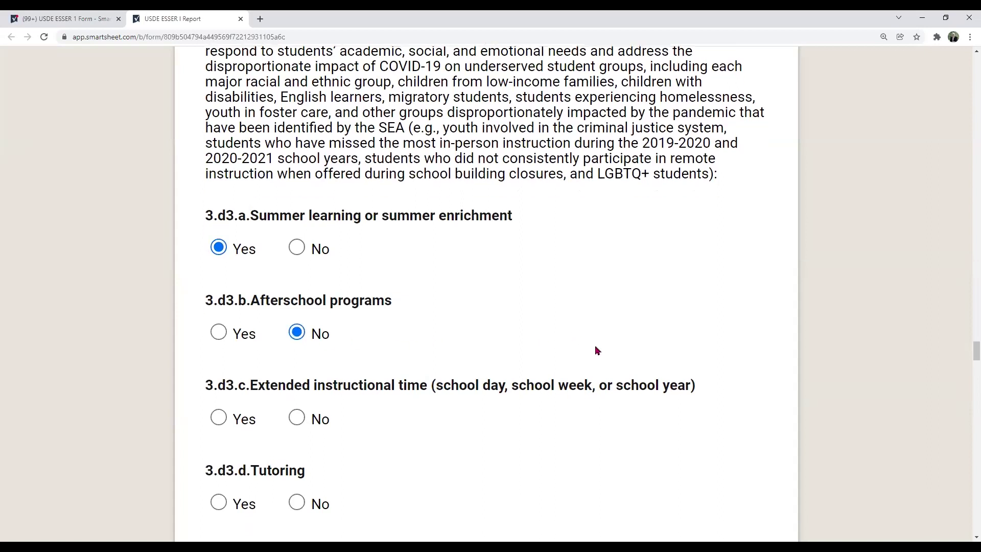
scroll(597, 350, "down", 3)
left_click(220, 285)
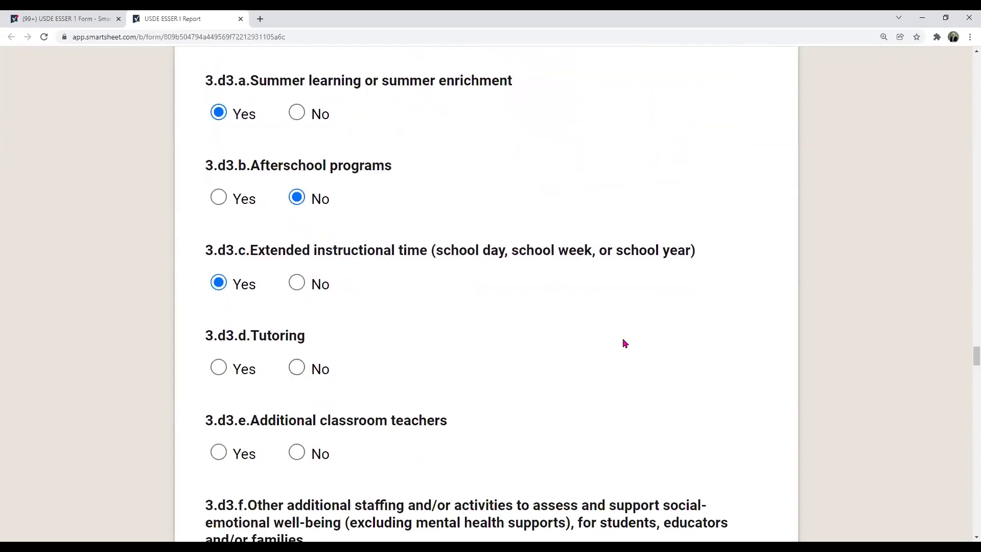
scroll(621, 339, "down", 2)
left_click(222, 272)
Step: Answer Yes to 3.d3.e Additional classroom teachers and No to 3.d3.f additional staffing or activities for social-emotional well-being
left_click(218, 352)
scroll(490, 351, "down", 3)
left_click(315, 328)
Step: Read the intervention questions 3.d3.g mental health needs through 3.d3.m Core staff capacity building and training
scroll(473, 335, "down", 1)
scroll(473, 332, "down", 2)
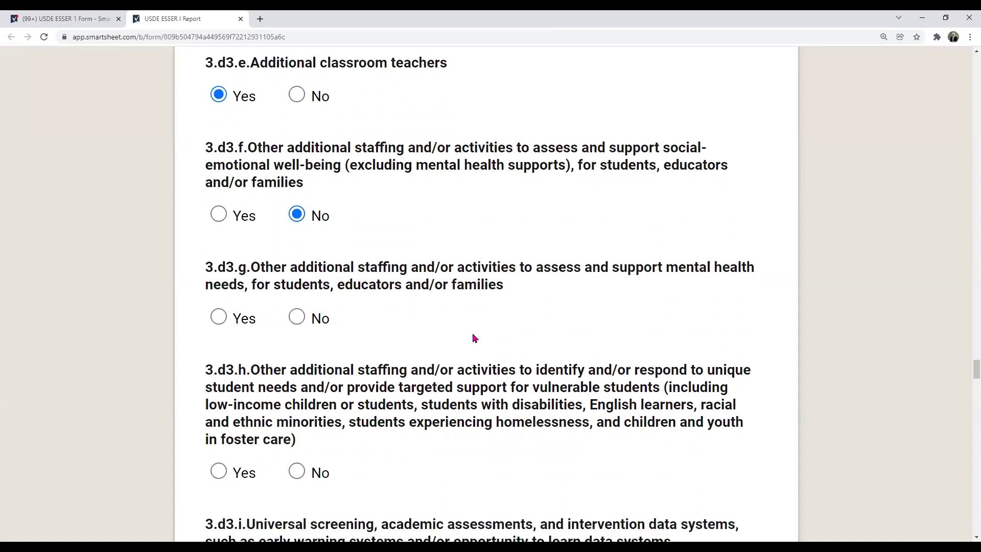
scroll(408, 309, "down", 3)
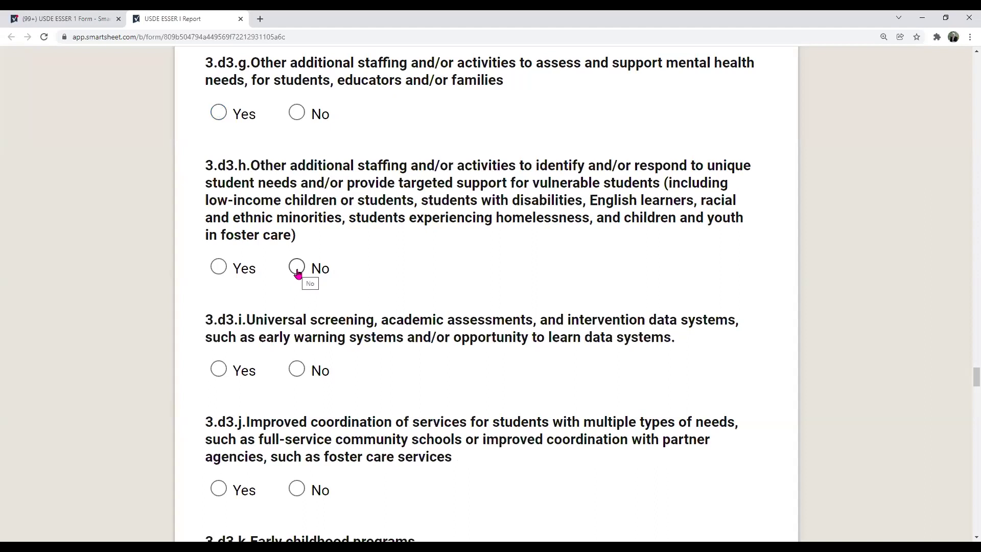
scroll(230, 296, "down", 2)
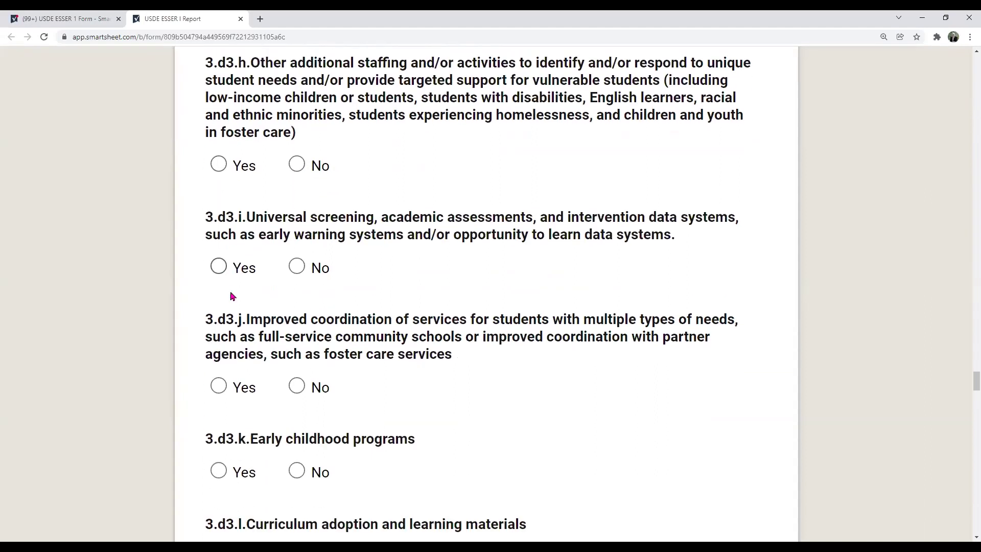
scroll(232, 294, "down", 1)
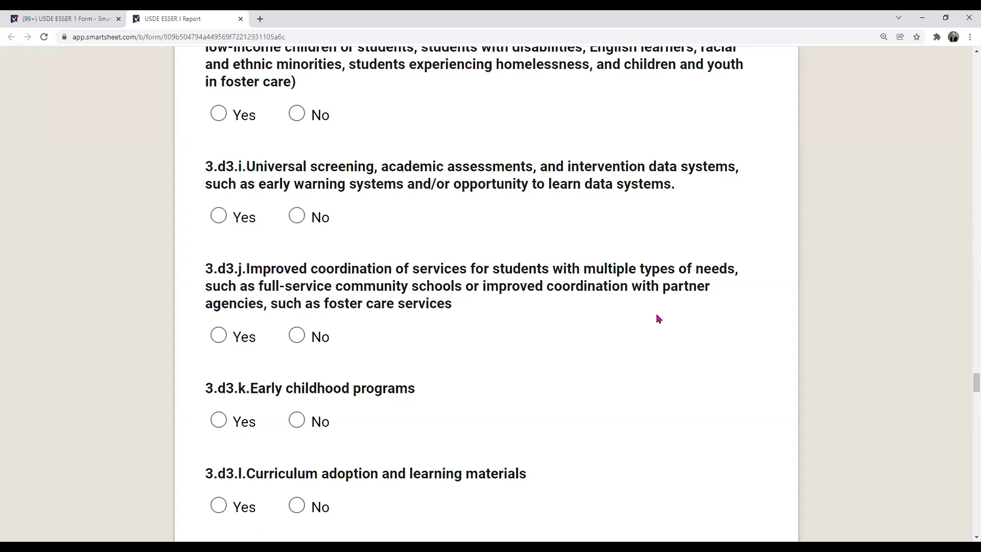
scroll(658, 317, "down", 2)
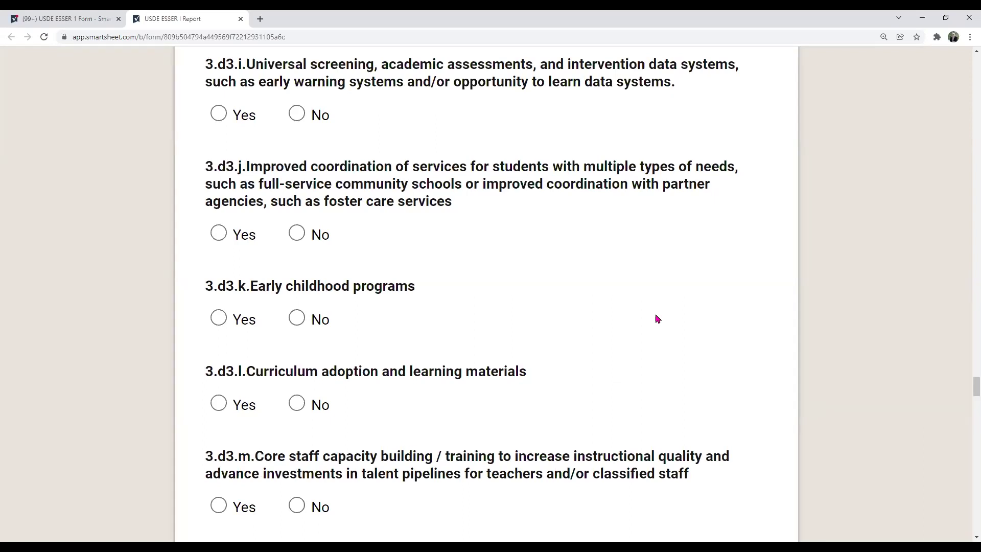
scroll(657, 319, "down", 2)
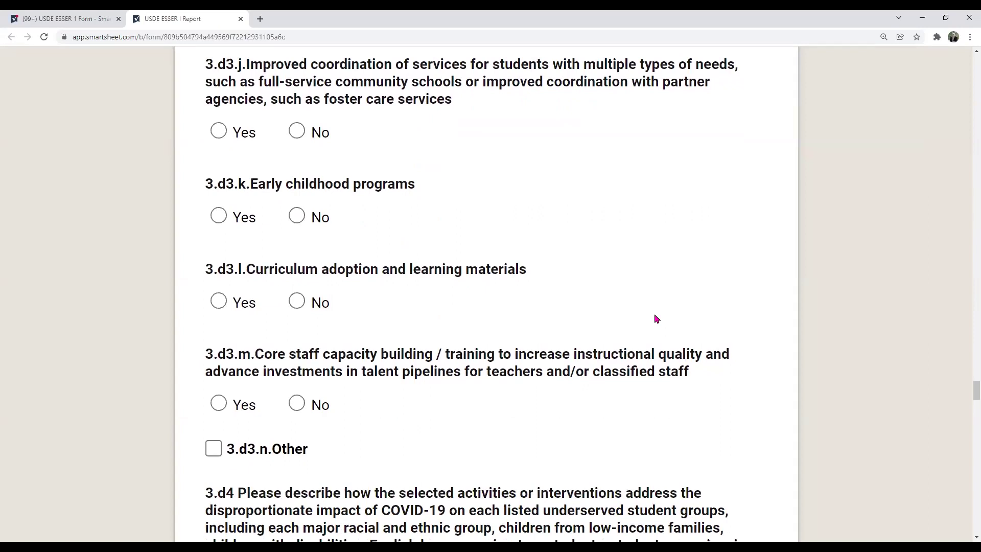
scroll(657, 319, "down", 1)
scroll(654, 314, "down", 1)
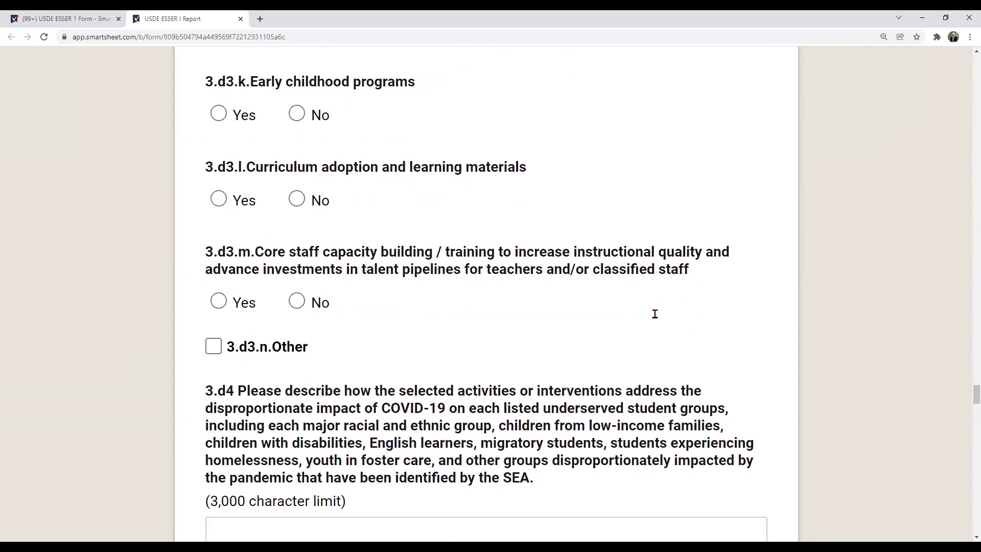
scroll(656, 319, "down", 1)
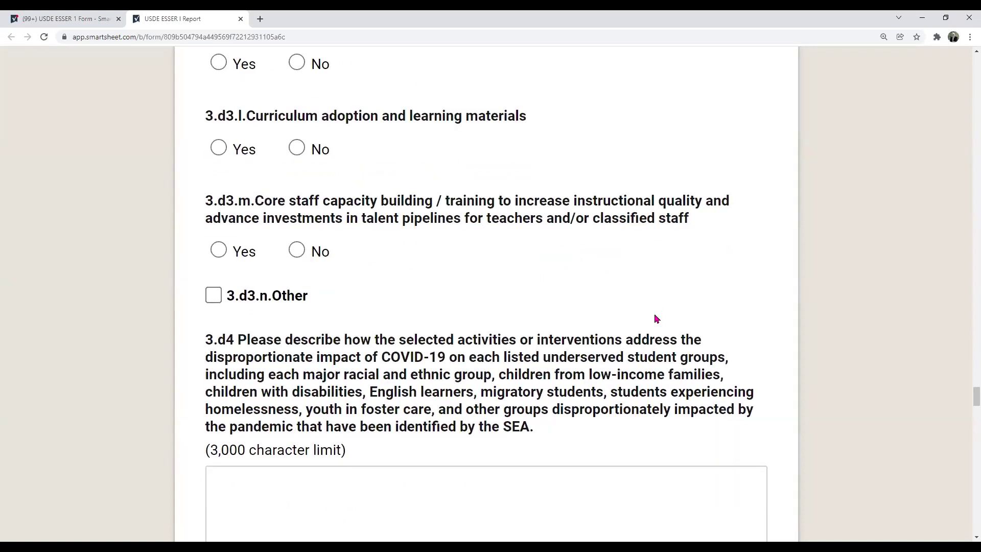
Step: Select the 3.d3.n Other option to check its specification field and clear the option again
scroll(657, 319, "down", 1)
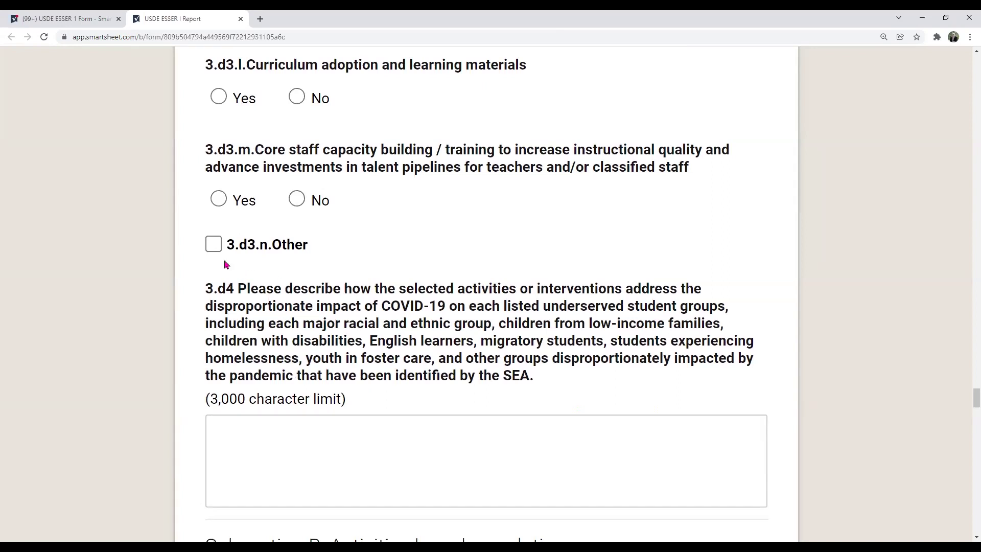
left_click(212, 247)
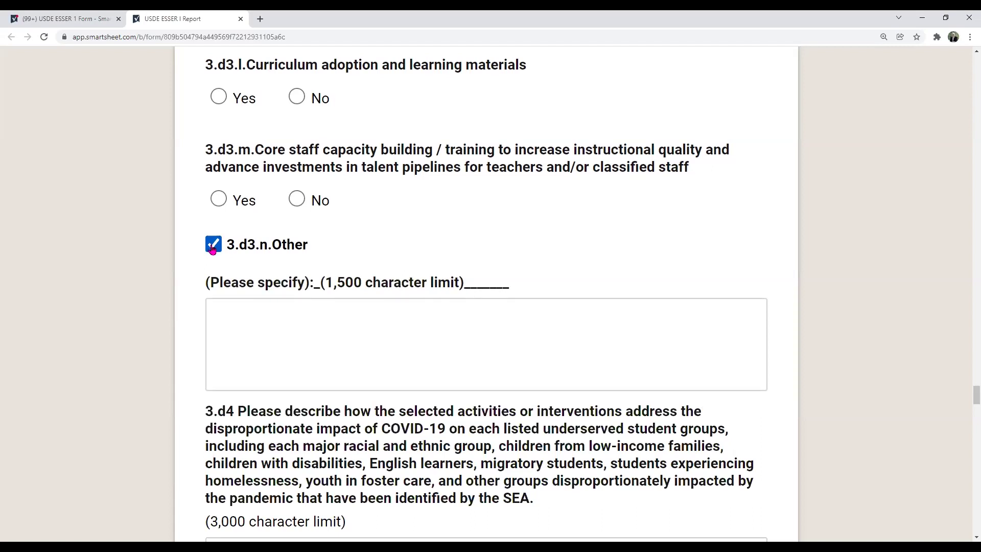
left_click(213, 248)
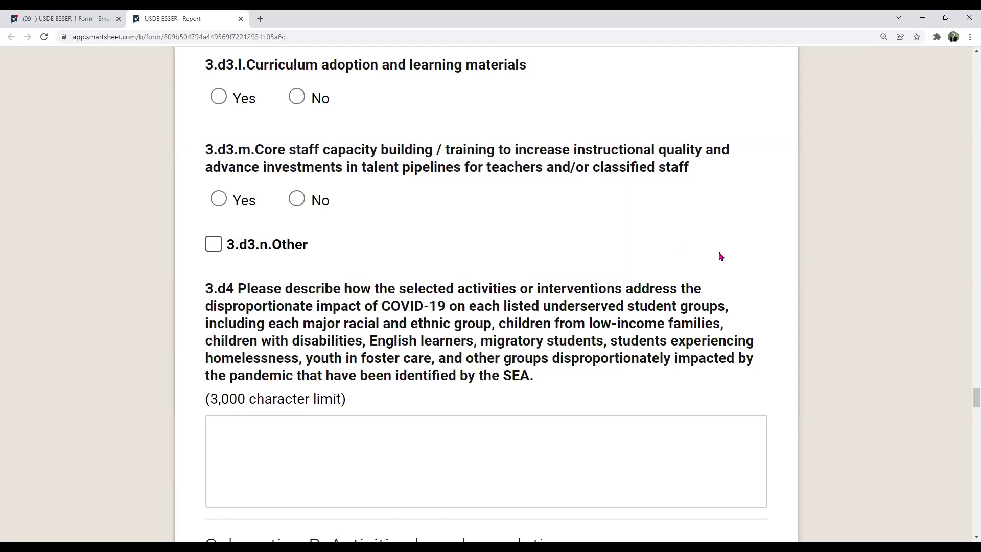
Step: Read the 3.d4 description question and the Subsection B introduction to 4.b1 on activities by subpopulations
scroll(773, 268, "down", 3)
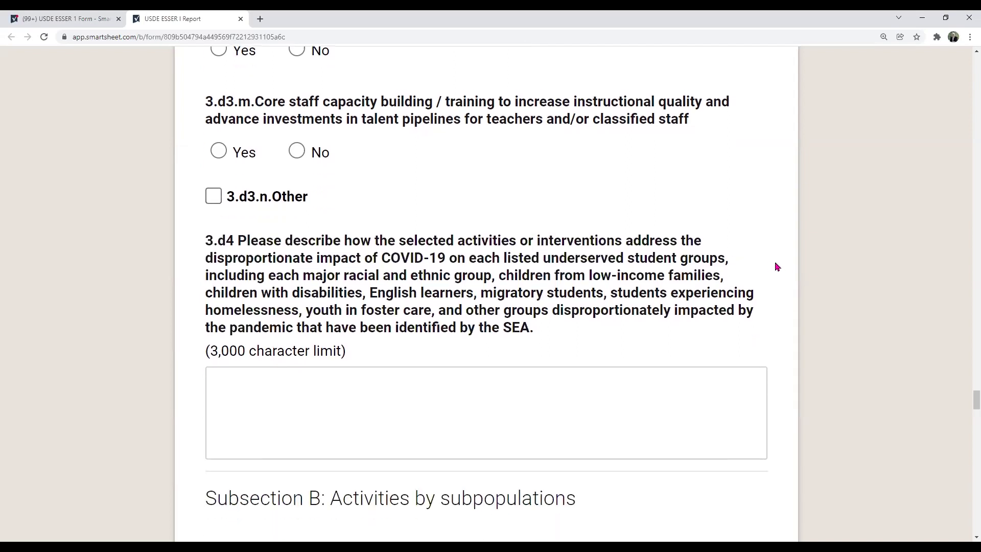
scroll(780, 272, "down", 2)
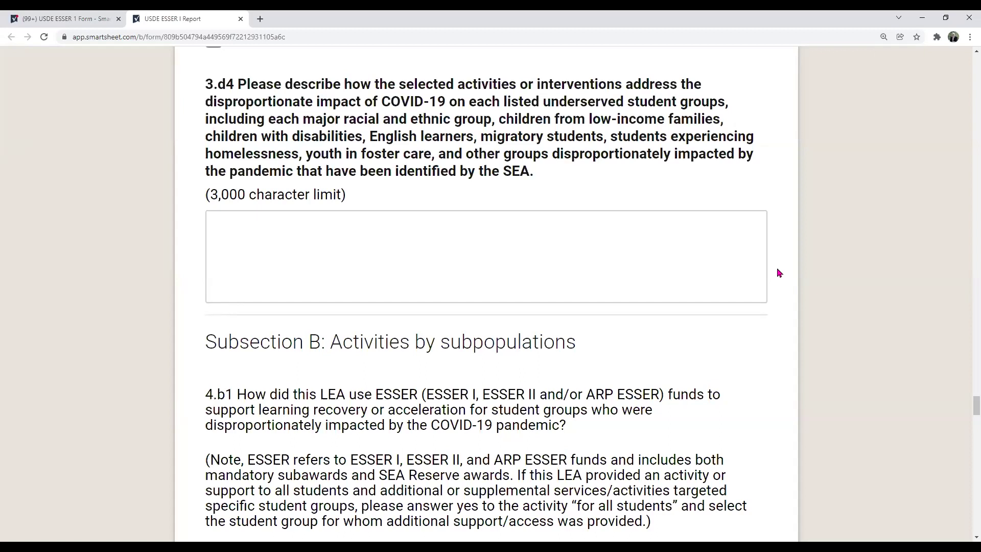
scroll(779, 273, "down", 2)
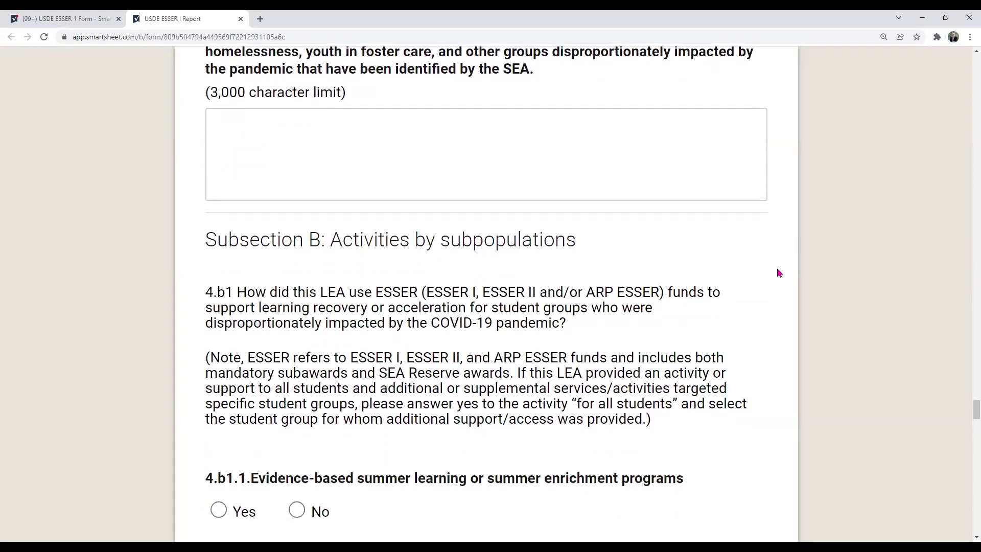
scroll(778, 273, "down", 3)
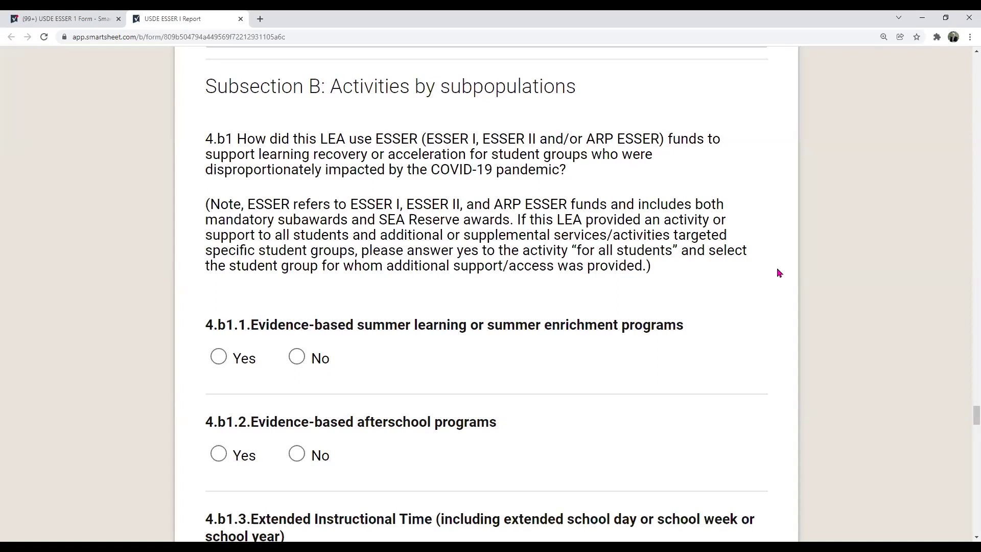
scroll(779, 273, "down", 1)
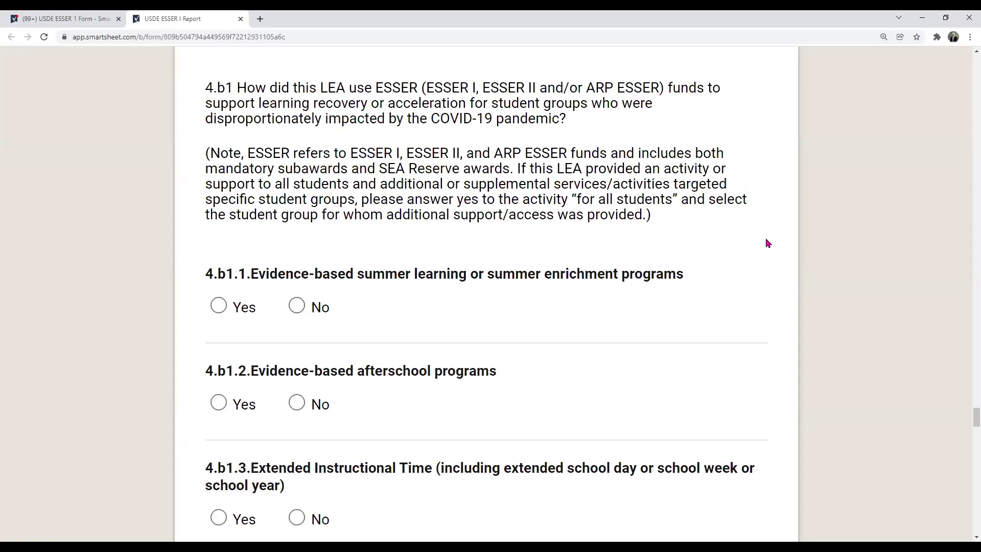
scroll(767, 243, "down", 1)
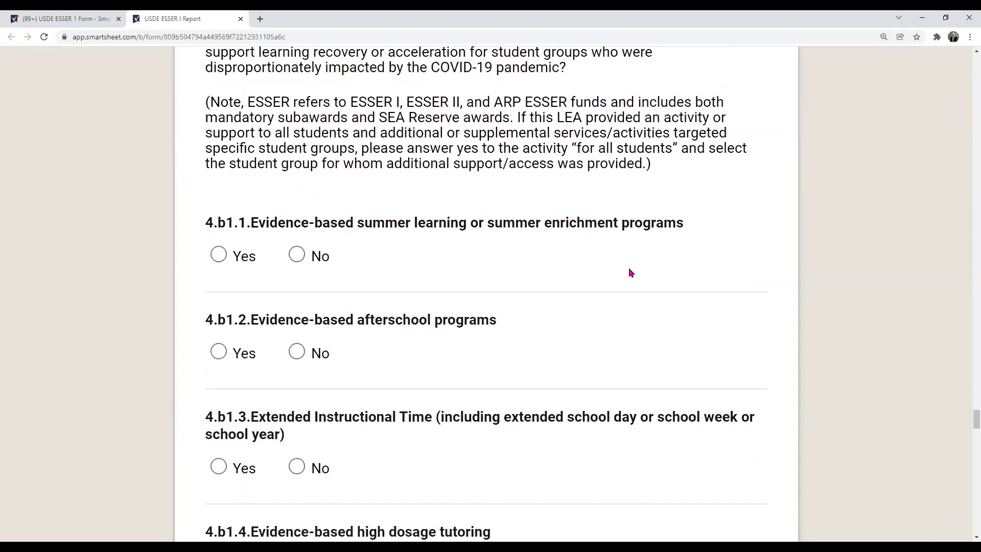
scroll(611, 270, "down", 2)
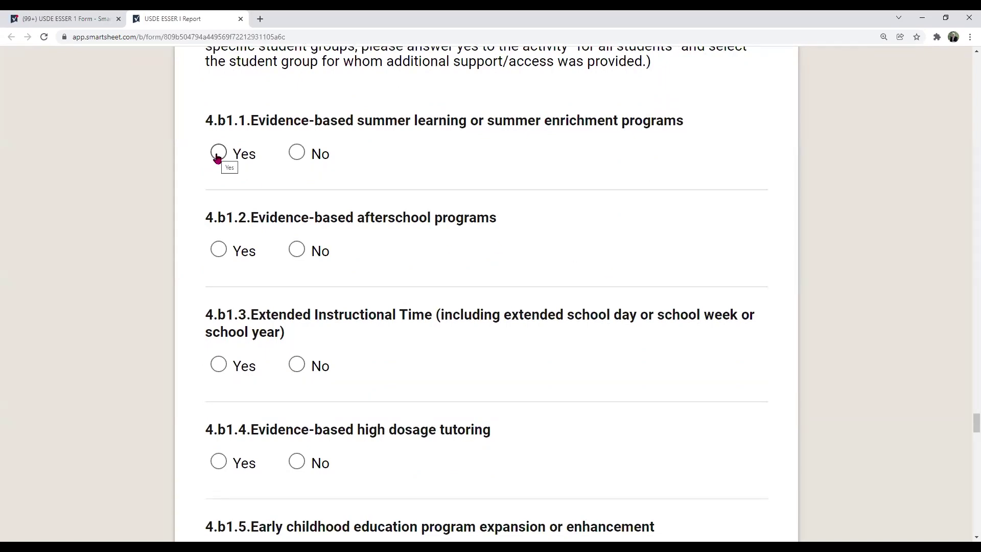
Step: Answer Yes to 4.b1.1 Evidence-based summer learning and Yes to 4.b1.1.1 on the program being available to all students
left_click(218, 154)
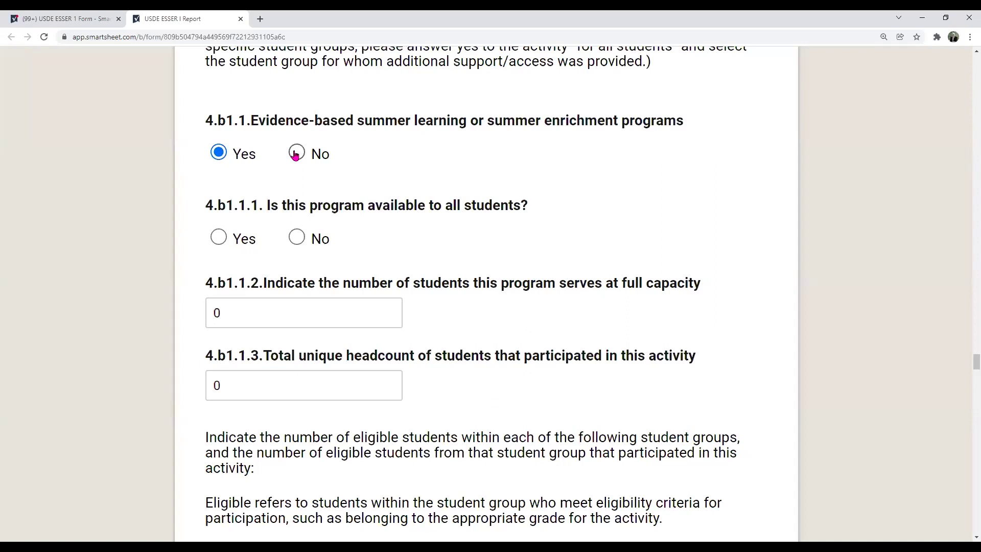
left_click(220, 239)
scroll(562, 239, "down", 2)
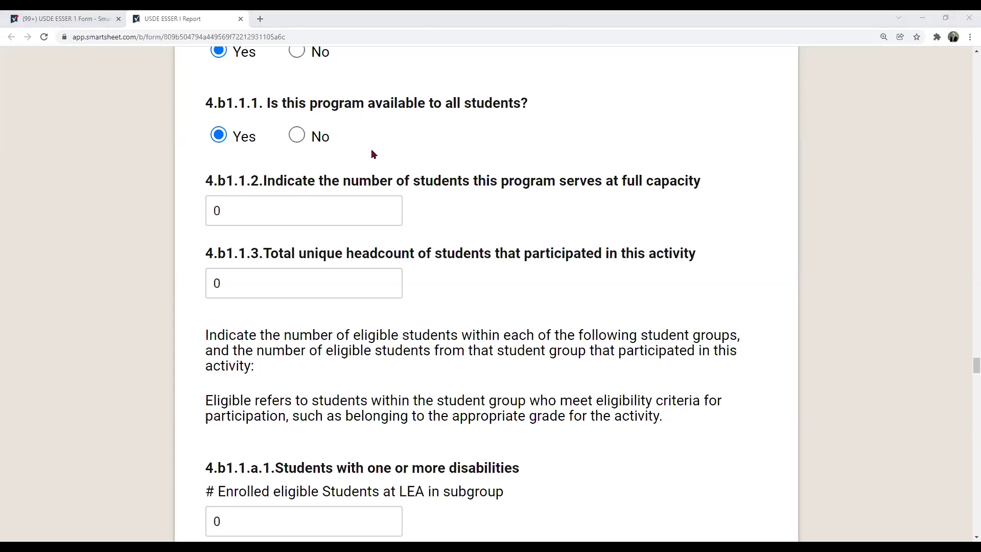
Step: Switch the 4.b1.1 Evidence-based summer learning answer to No to check the follow-up questions, and restore Yes
scroll(327, 169, "up", 2)
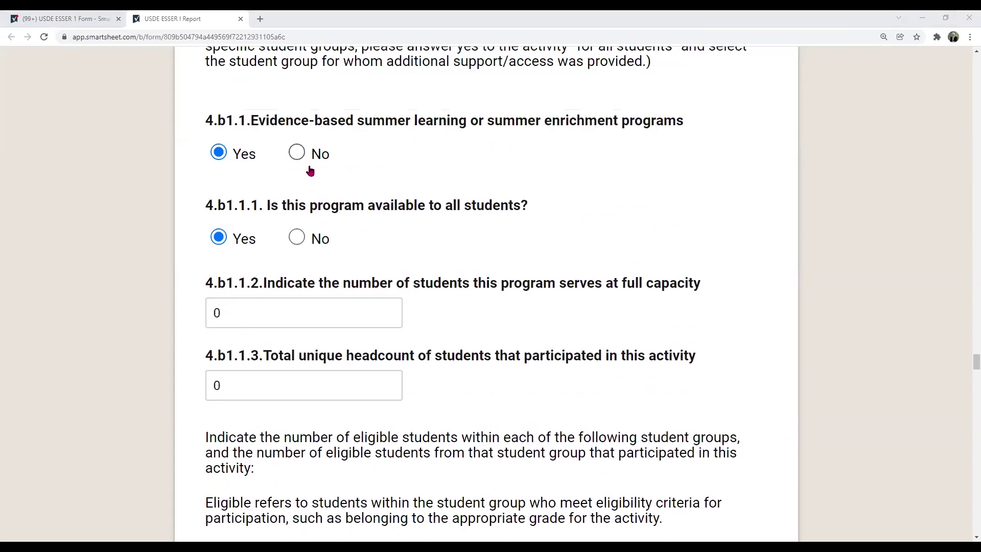
scroll(310, 171, "up", 1)
left_click(298, 204)
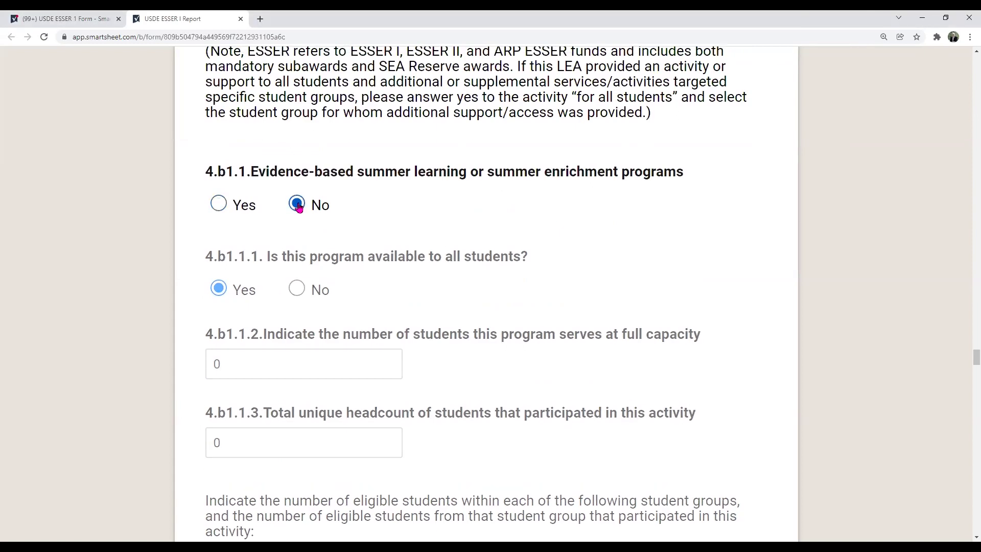
scroll(393, 275, "down", 3)
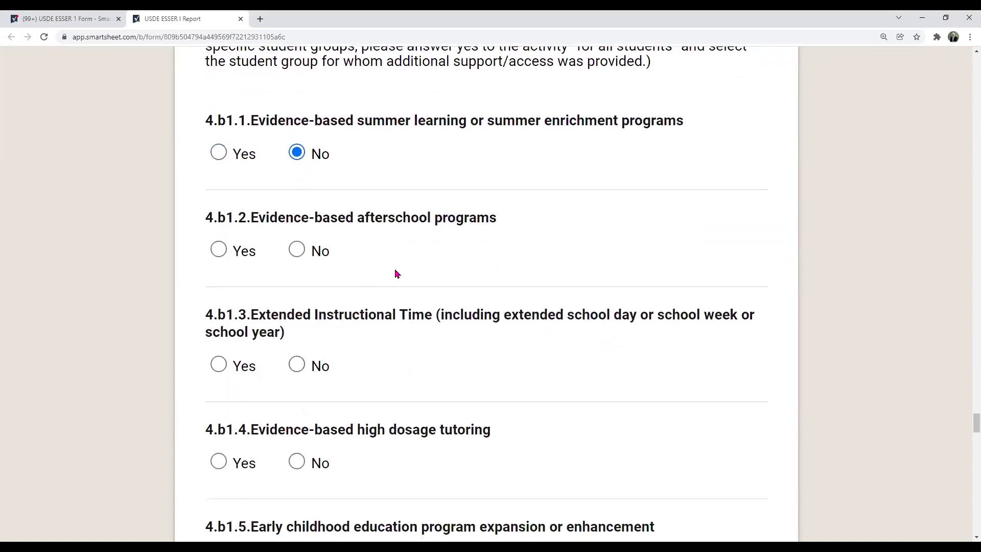
scroll(392, 276, "up", 1)
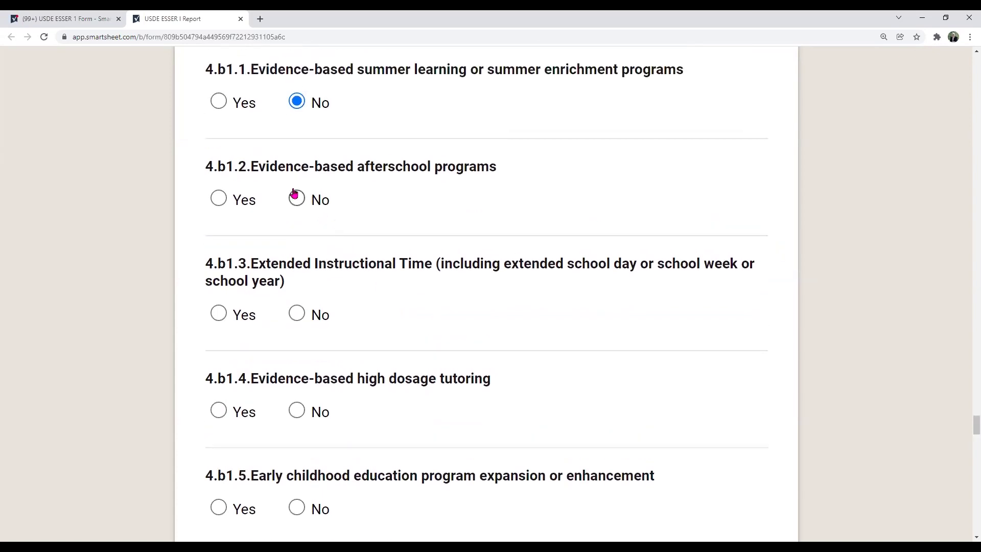
left_click(219, 103)
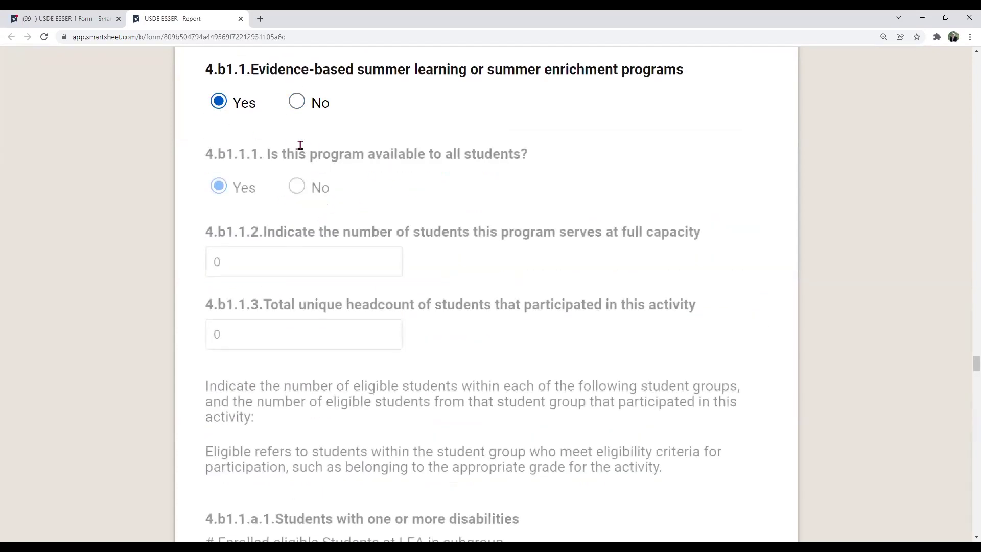
Step: Read the 4.b1.1 follow-up questions on program capacity and unique student headcount, and the instructions defining eligible students
scroll(519, 243, "down", 3)
scroll(519, 243, "down", 10)
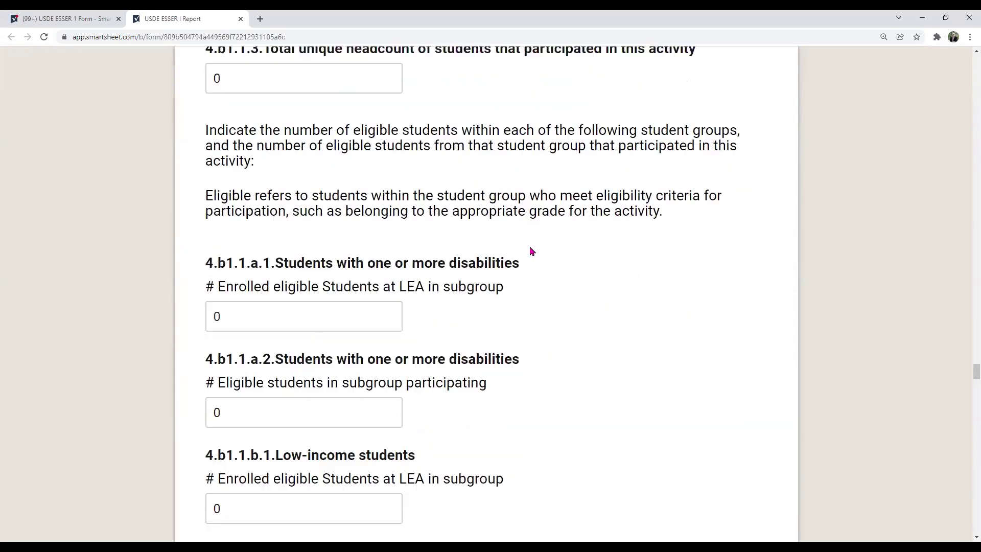
scroll(528, 253, "up", 10)
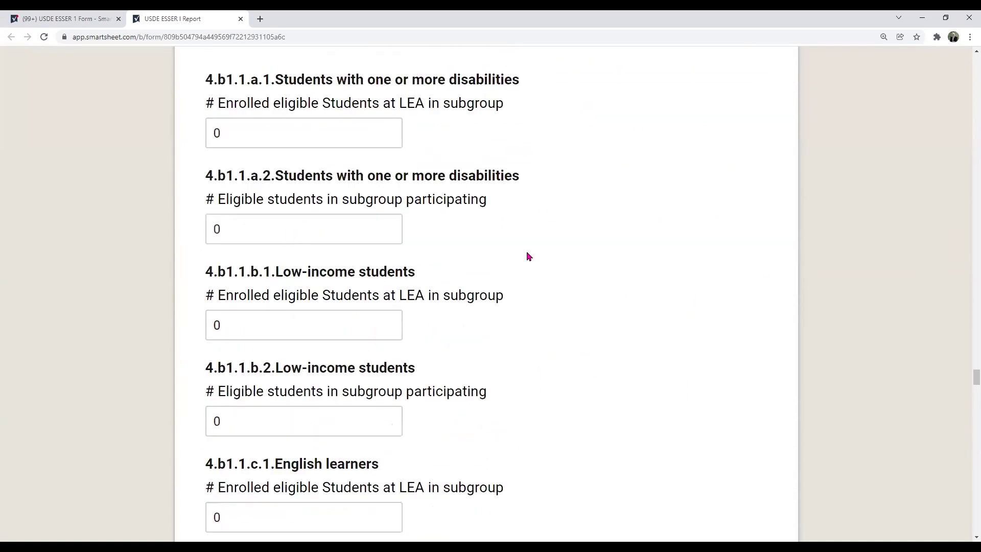
scroll(296, 100, "up", 4)
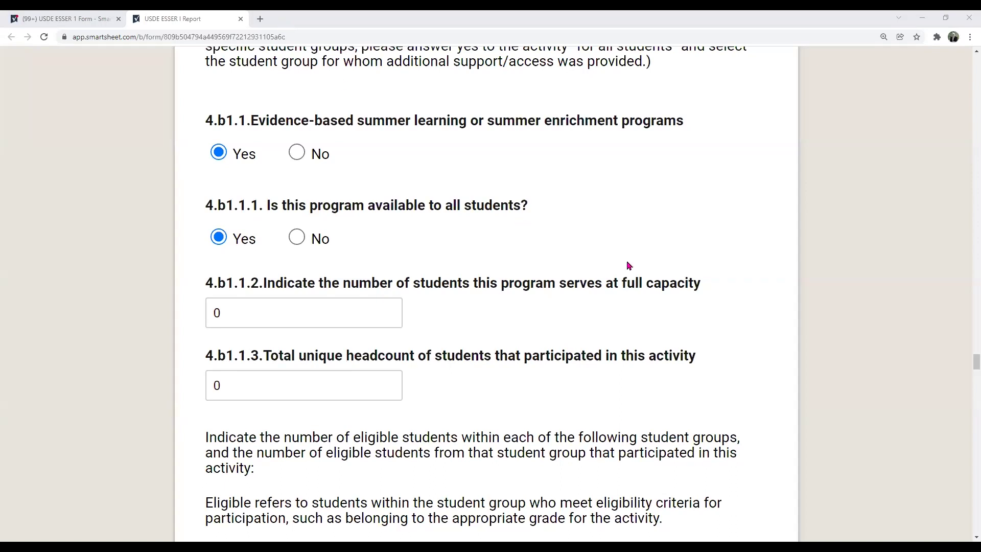
scroll(627, 277, "down", 3)
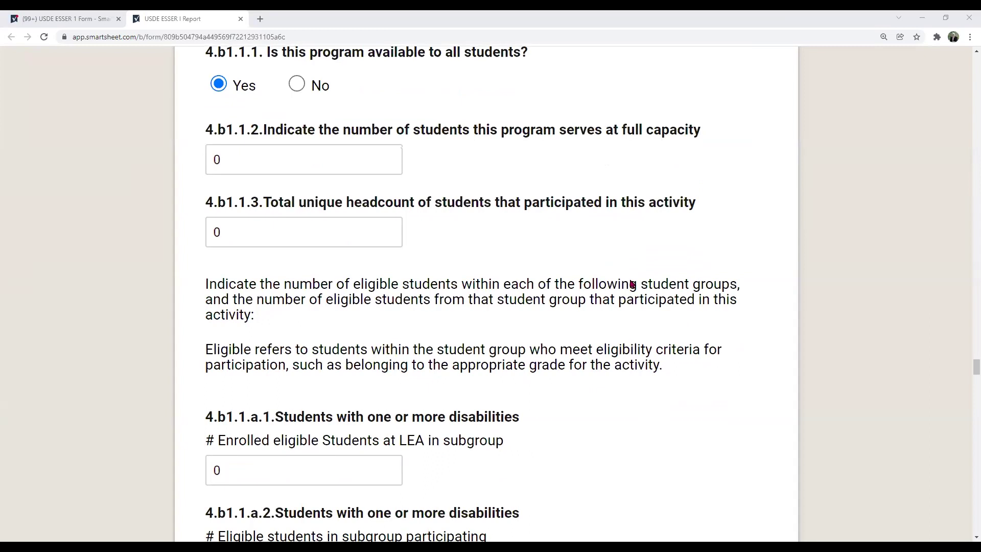
scroll(632, 284, "up", 3)
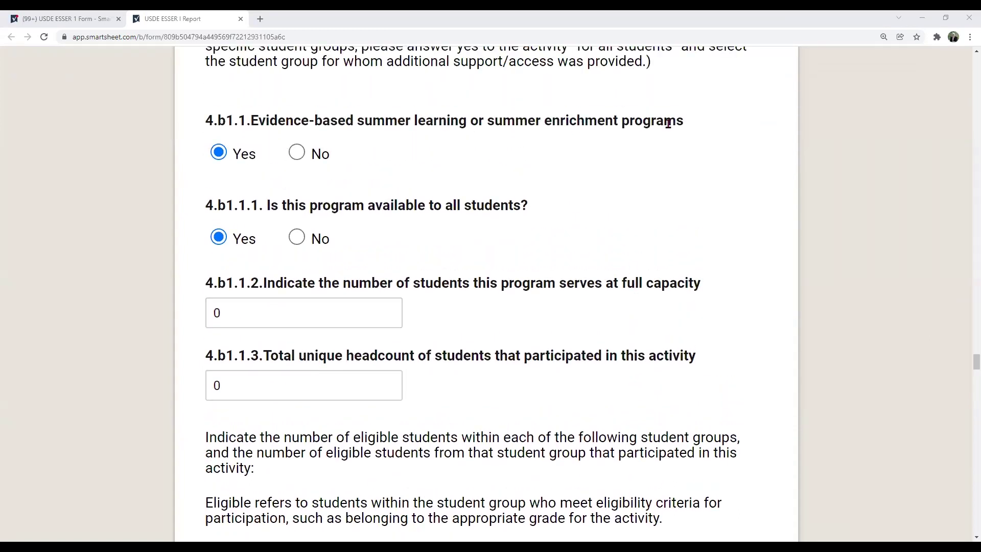
scroll(641, 245, "down", 2)
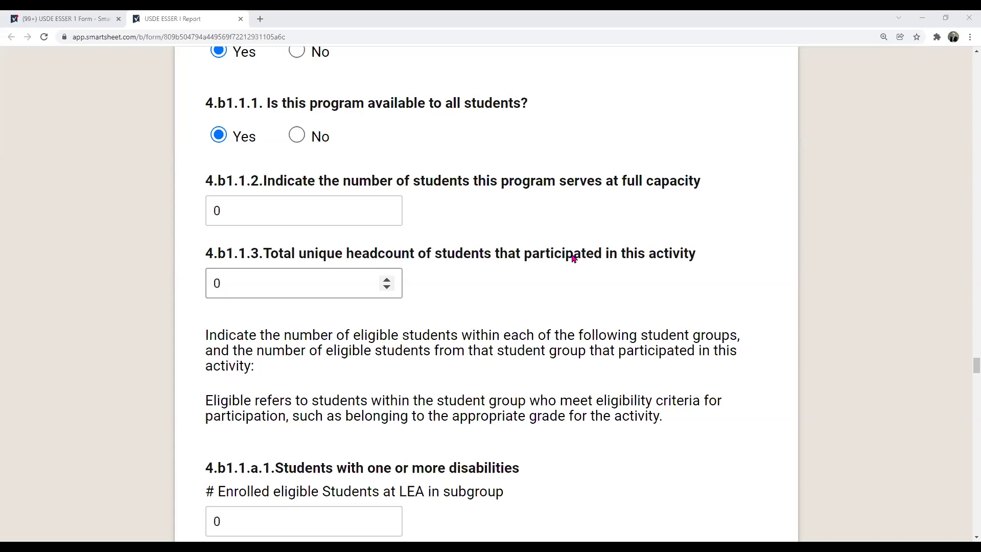
left_click(565, 276)
scroll(598, 317, "down", 2)
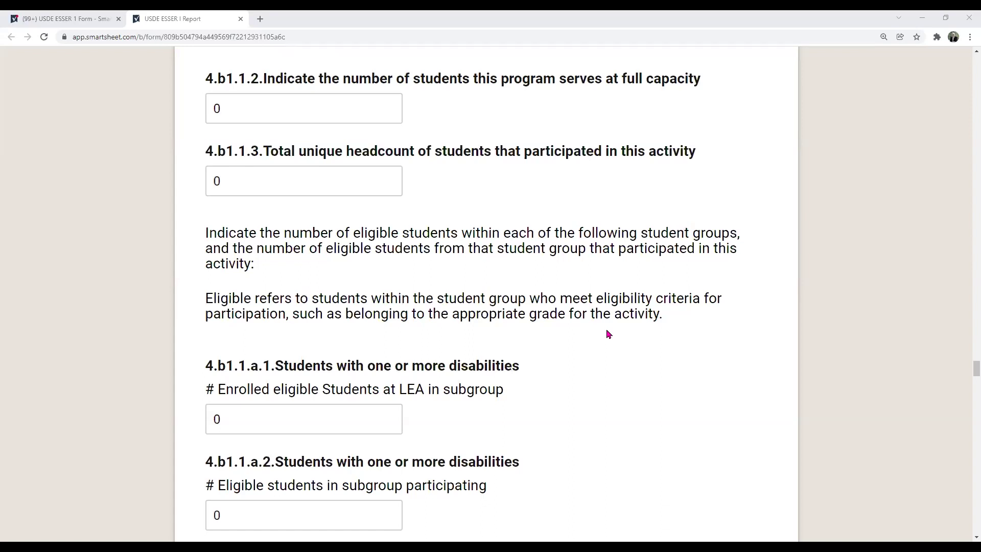
scroll(608, 333, "down", 2)
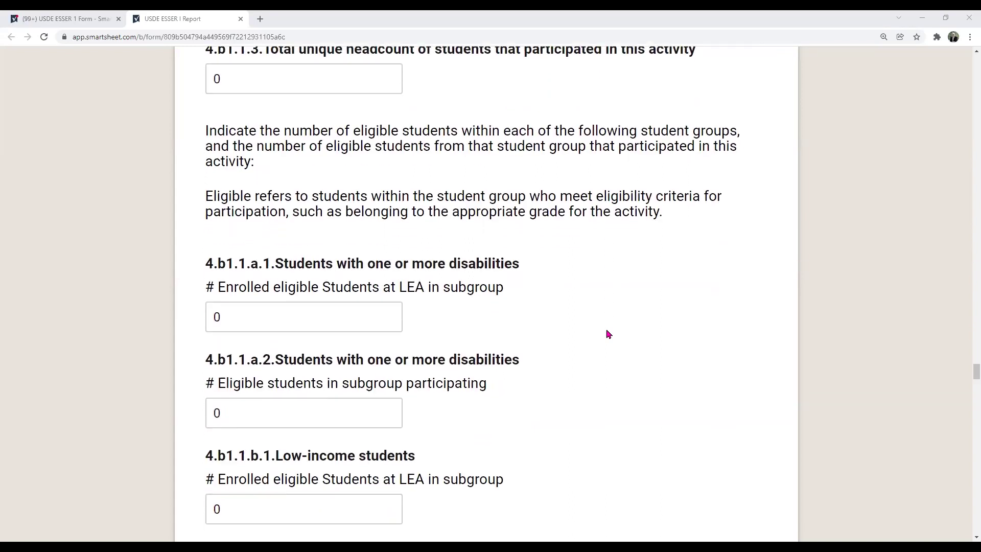
Step: Examine the enrolled and participating count fields for students with one or more disabilities under 4.b1.1.a
scroll(608, 333, "down", 1)
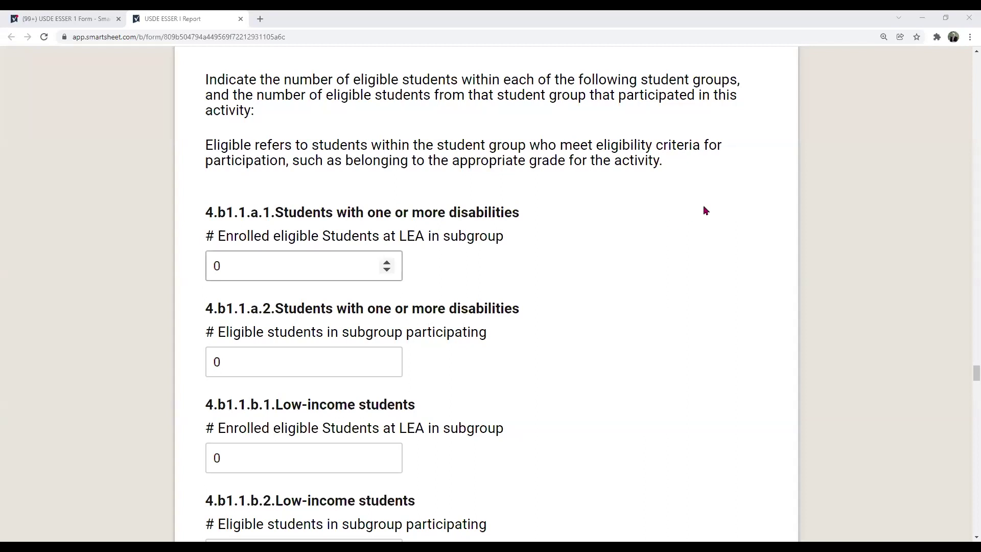
scroll(708, 211, "down", 1)
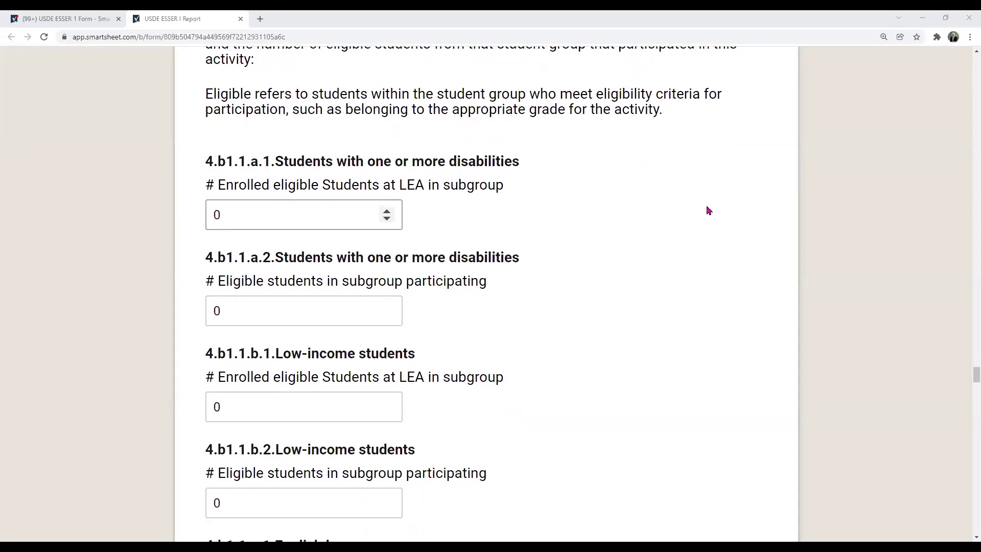
left_click(708, 210)
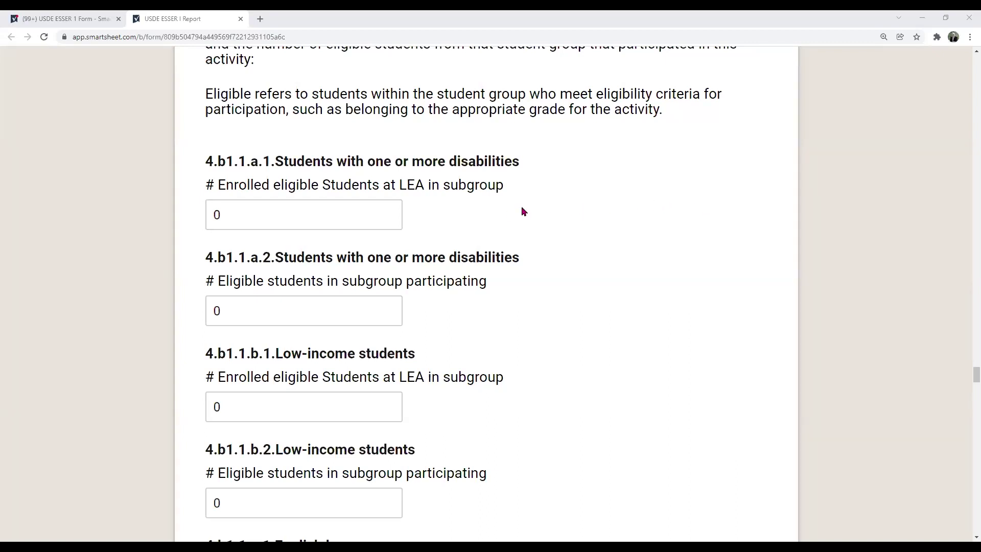
scroll(560, 214, "down", 1)
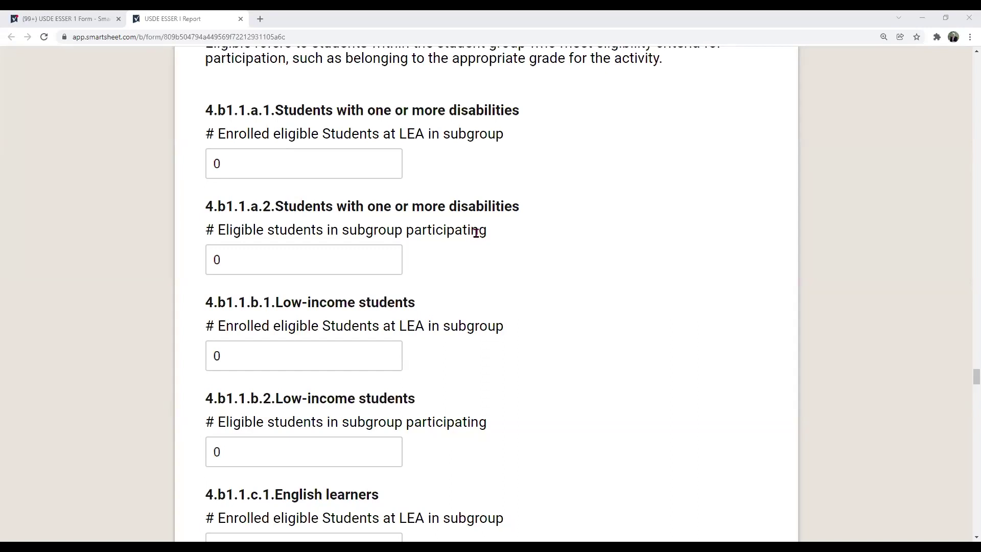
scroll(526, 237, "down", 1)
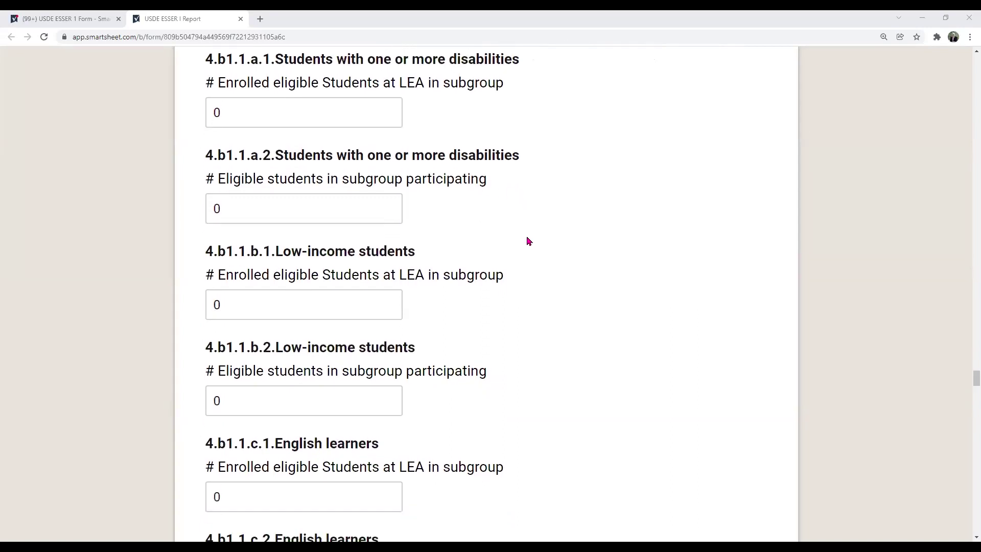
scroll(571, 244, "down", 1)
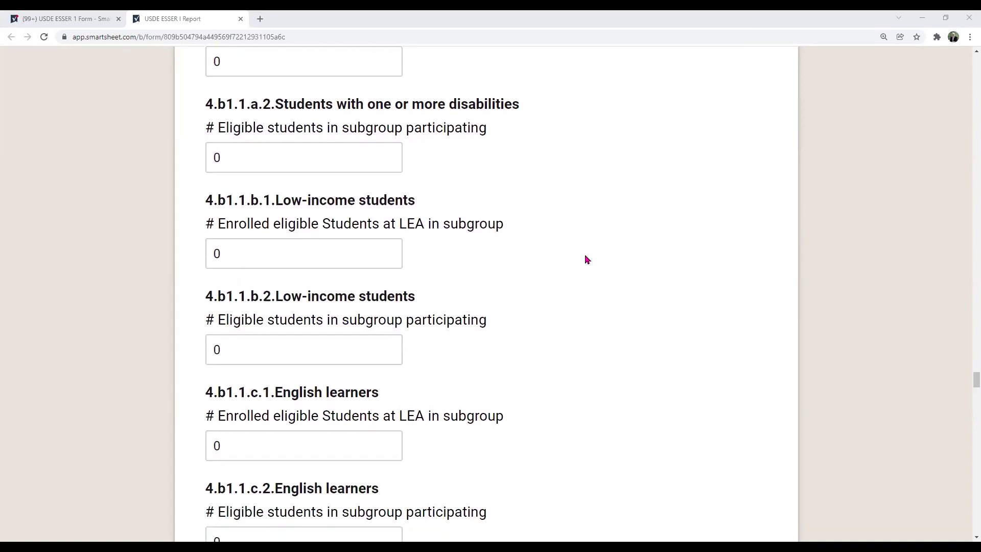
scroll(587, 259, "down", 1)
key("Tab")
left_click(301, 106)
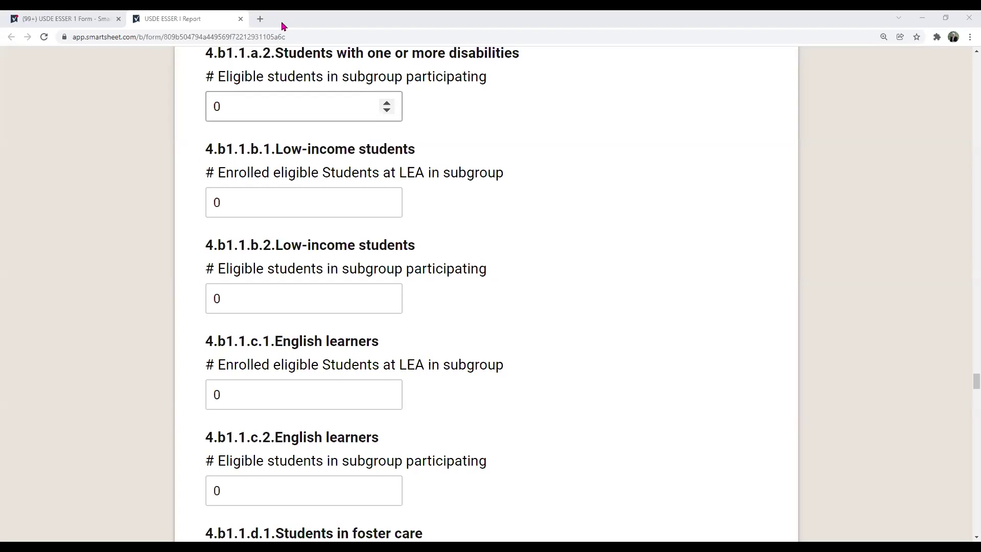
left_click(598, 204)
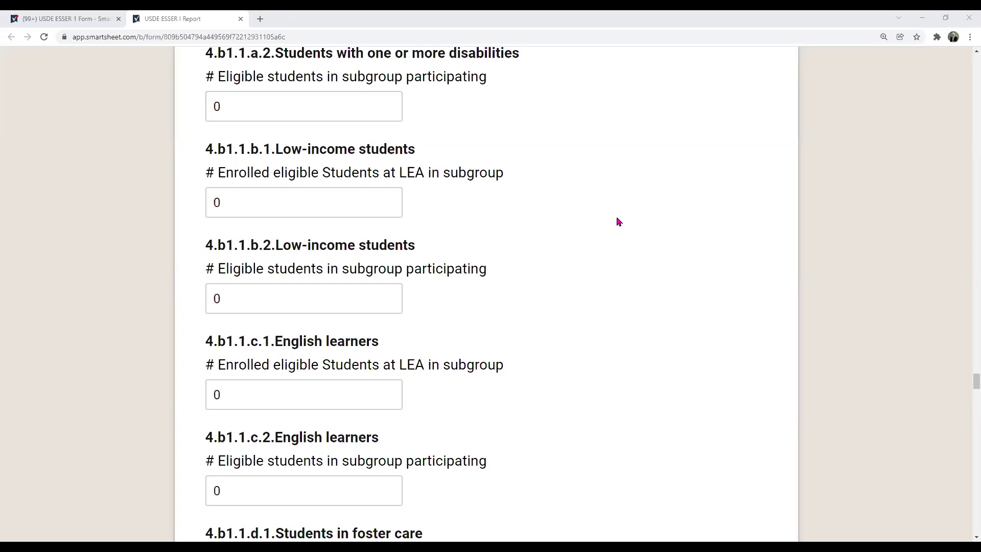
Step: Review the remaining 4.b1.1 student subgroup count fields, from low-income students through White, non-Hispanic
scroll(617, 222, "down", 2)
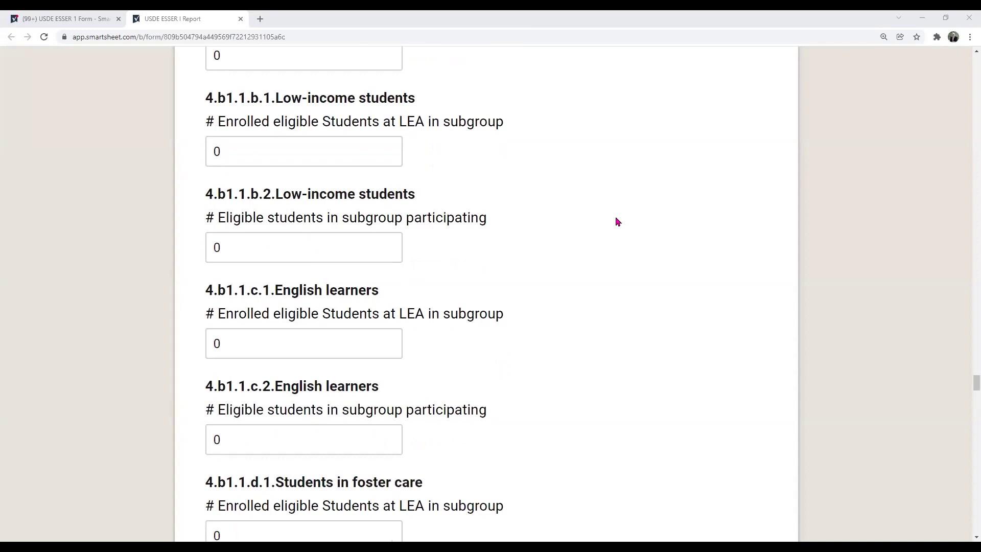
scroll(615, 221, "down", 4)
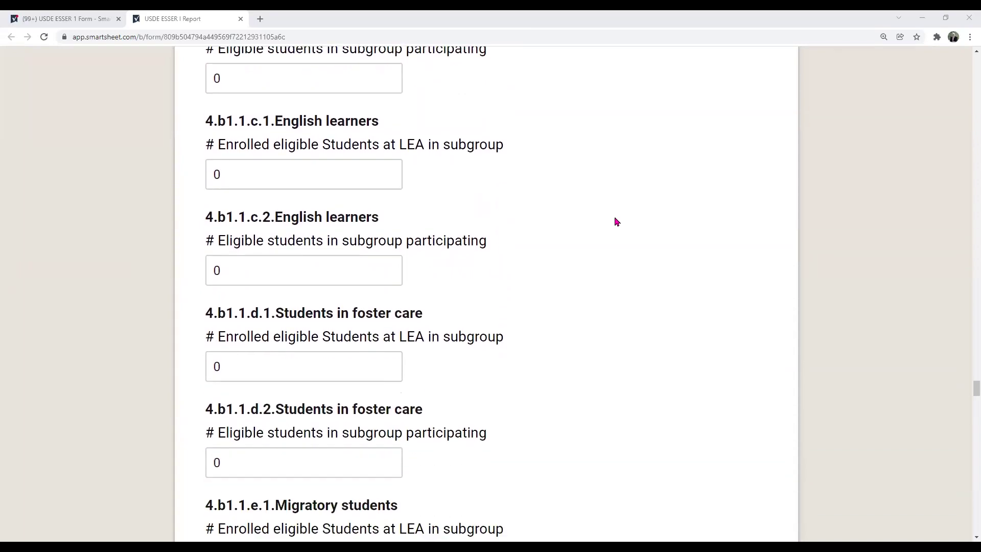
scroll(616, 221, "down", 4)
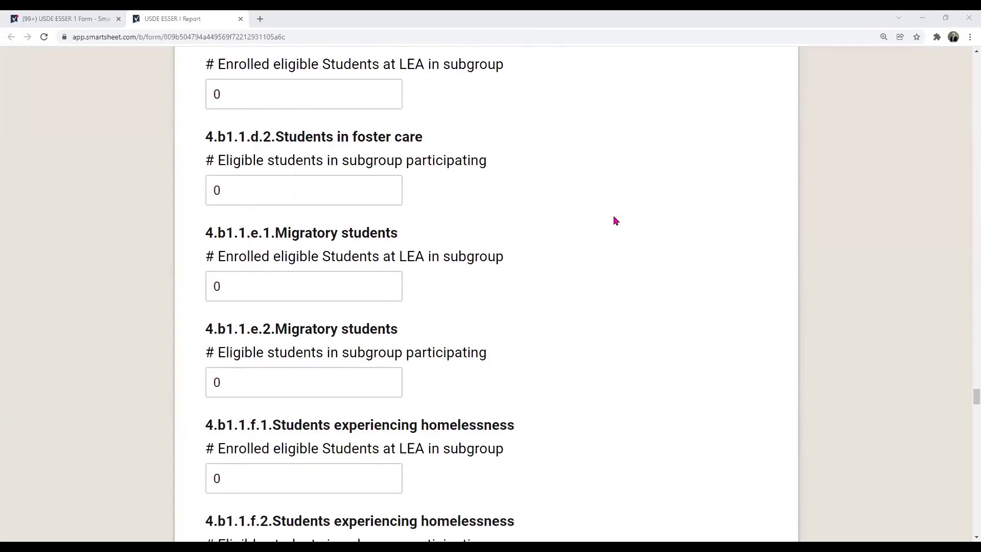
scroll(616, 221, "down", 3)
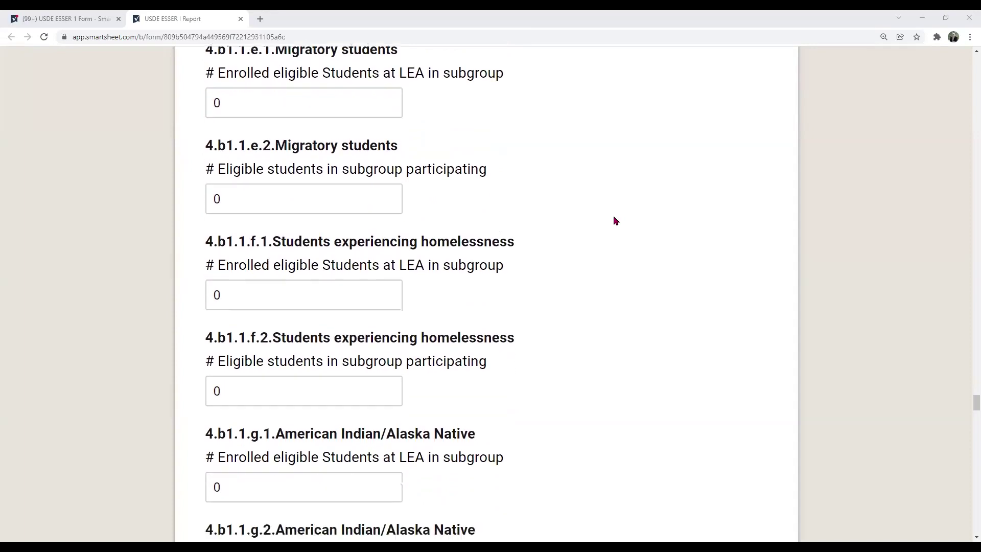
scroll(613, 220, "down", 4)
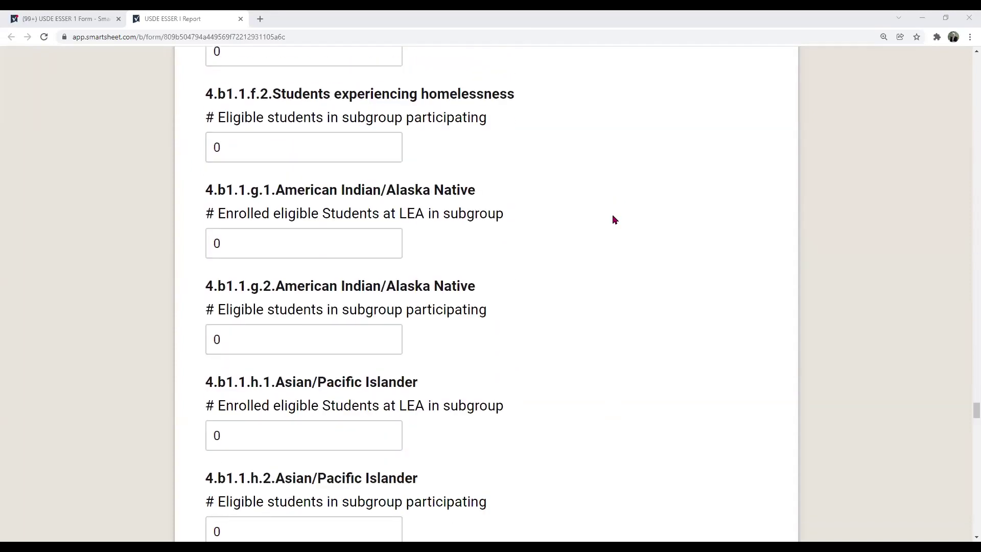
scroll(614, 220, "down", 4)
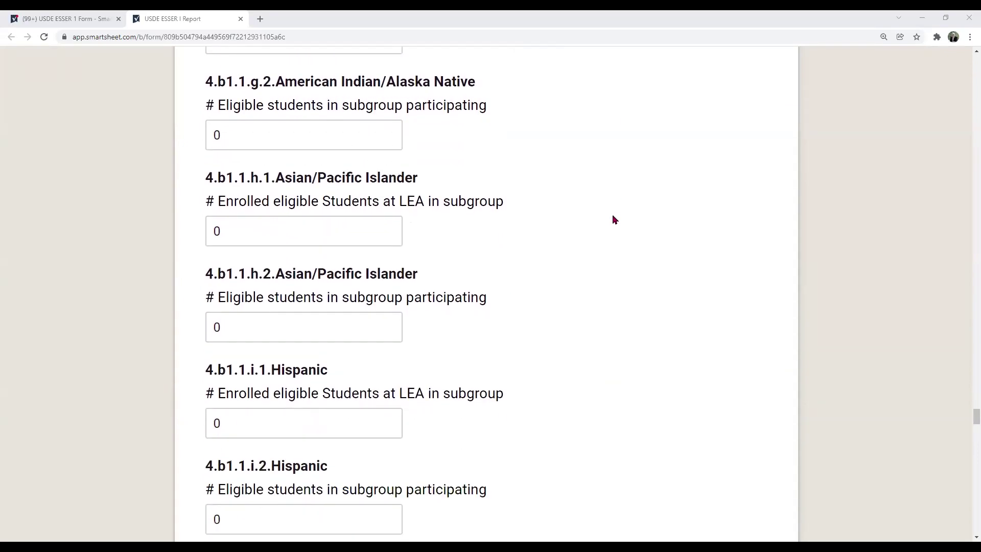
scroll(612, 217, "down", 5)
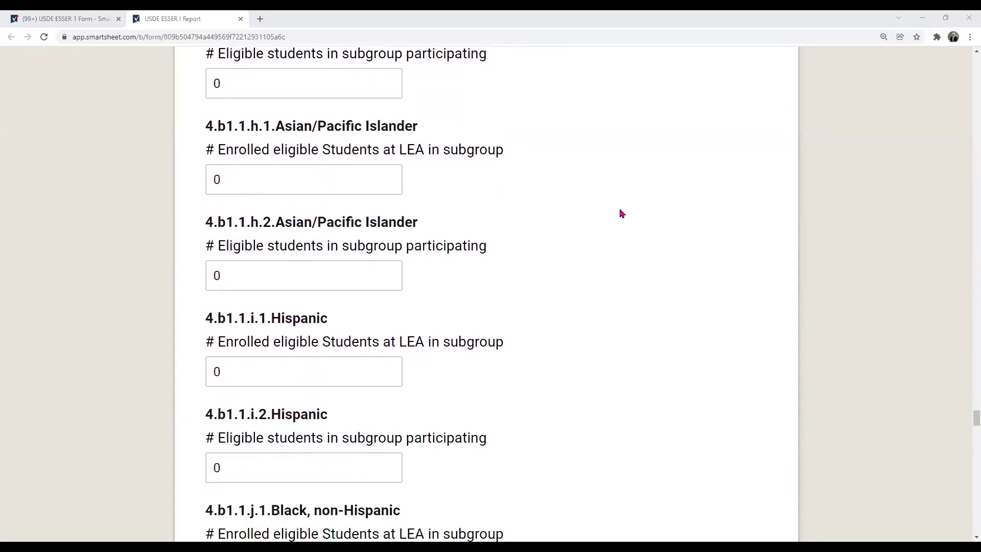
scroll(630, 210, "down", 3)
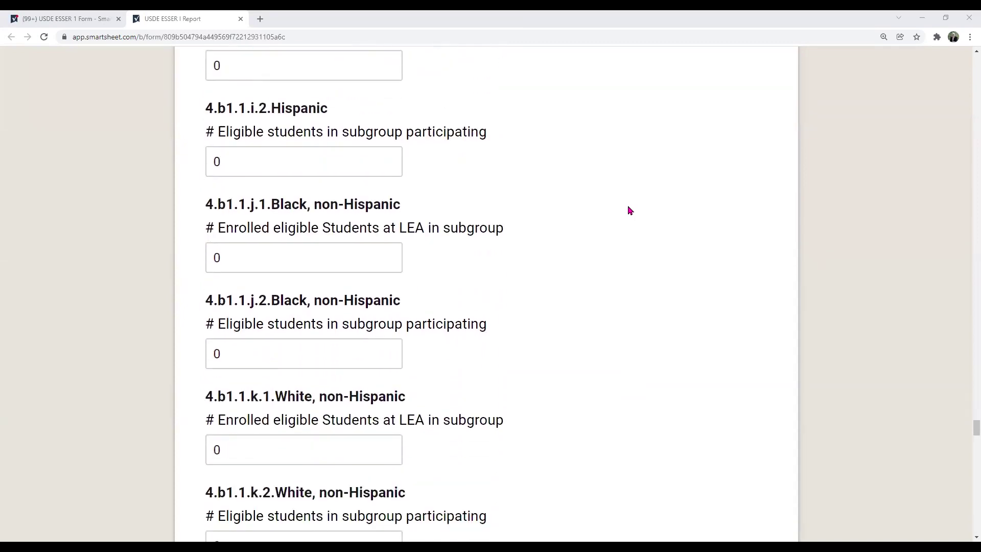
scroll(629, 210, "down", 4)
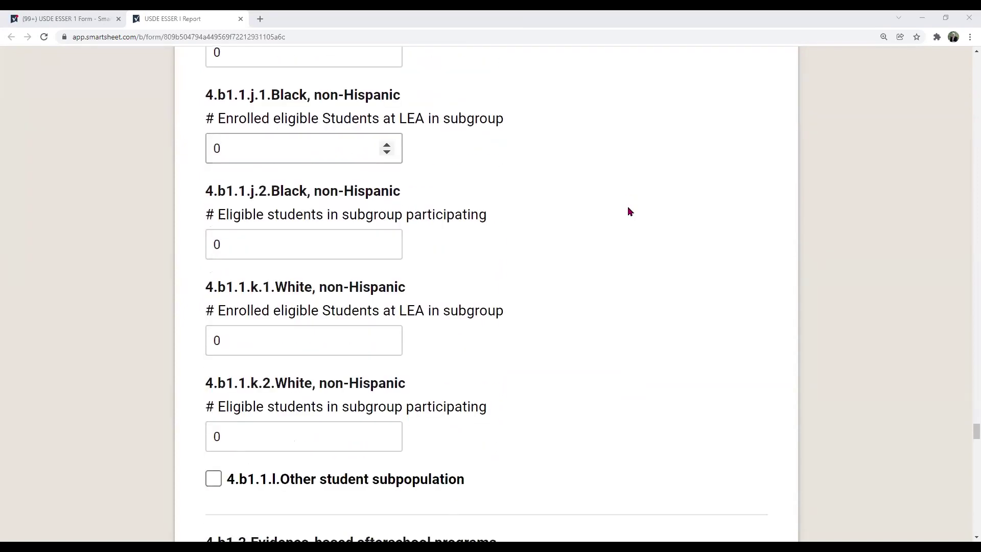
Step: Select 4.b1.1.l Other student subpopulation to inspect its specification and student count fields, and clear the option again
scroll(630, 210, "down", 2)
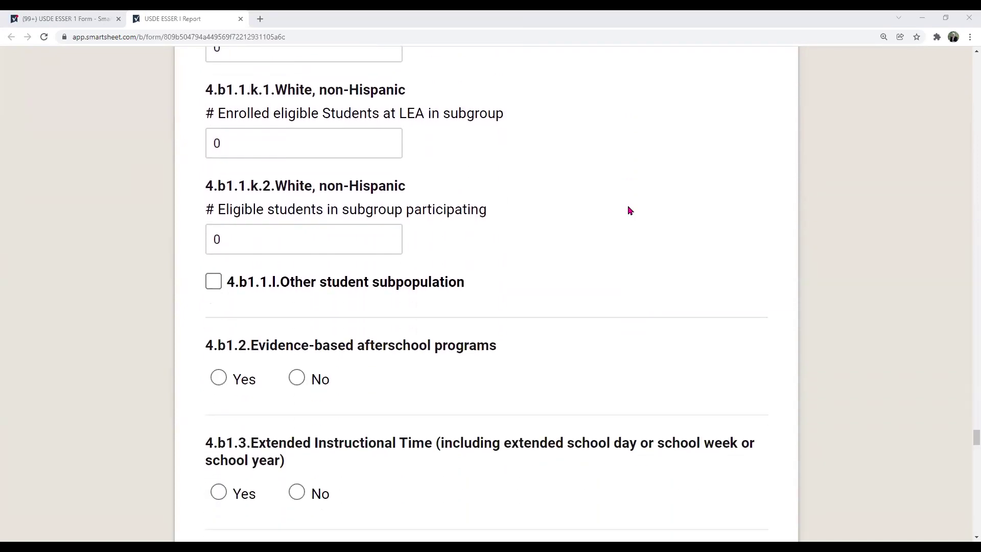
left_click(214, 282)
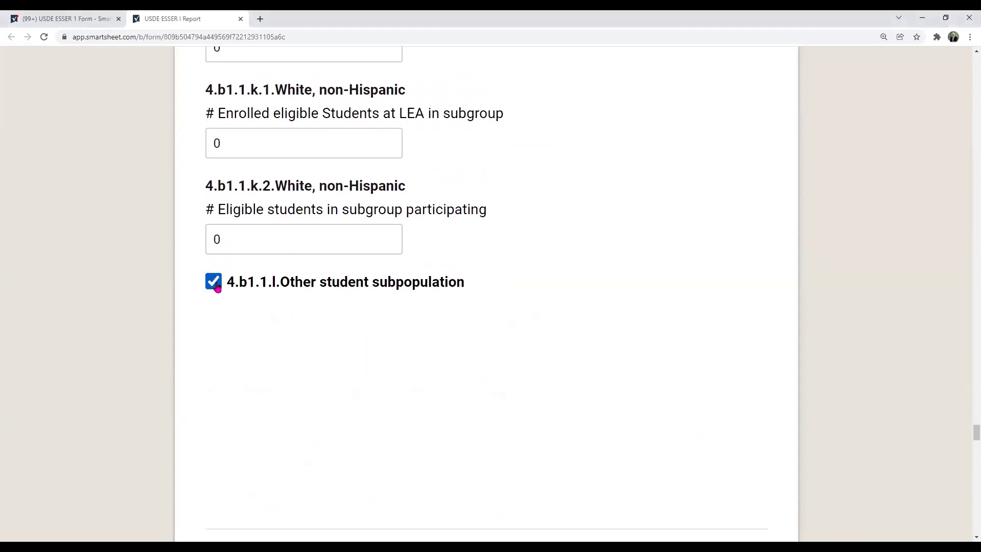
scroll(691, 272, "down", 2)
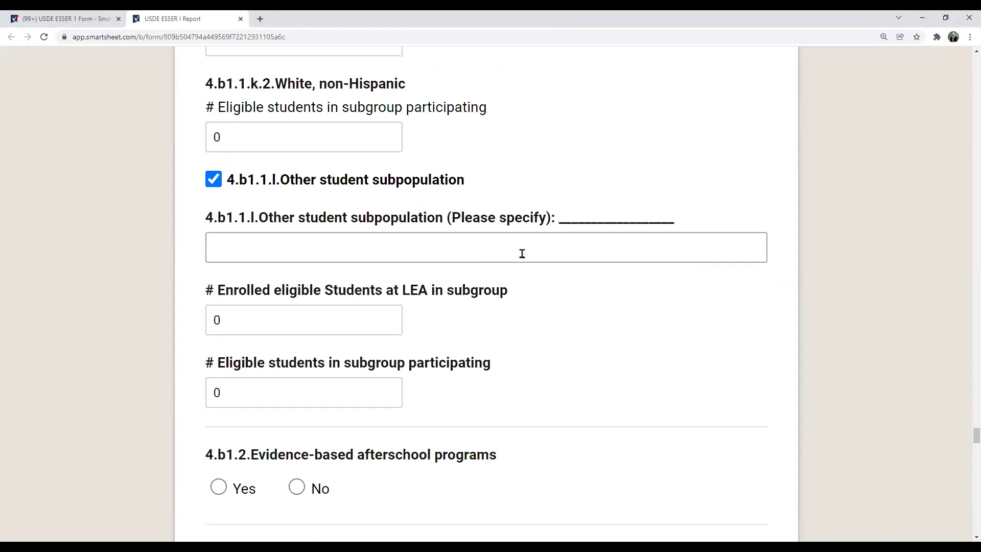
key("Tab")
key("Tab")
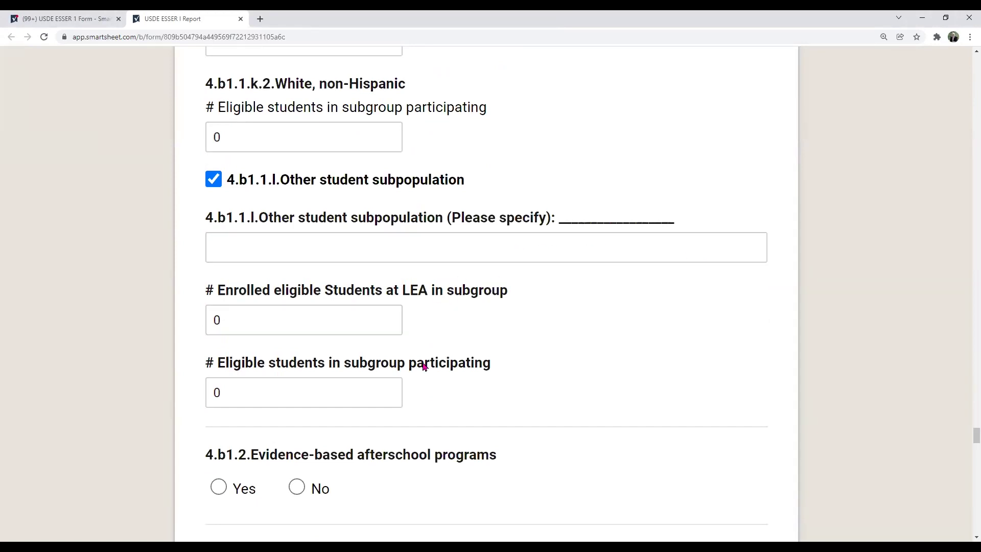
key("Tab")
left_click(214, 184)
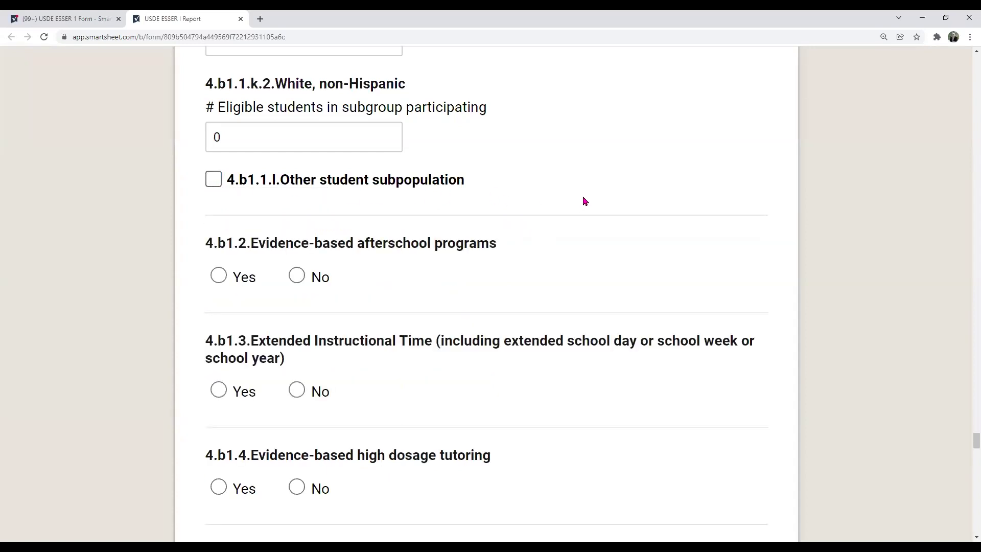
Step: Read through the Yes/No activity questions from 4.b1.2 Evidence-based afterschool programs to 4.b1.7 Purchasing educational technology
scroll(603, 196, "down", 1)
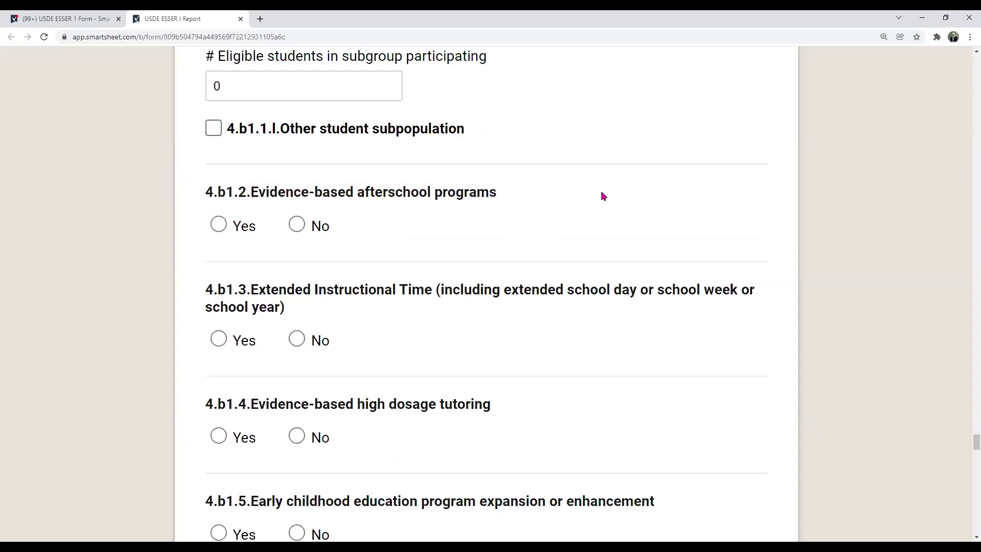
scroll(603, 196, "down", 1)
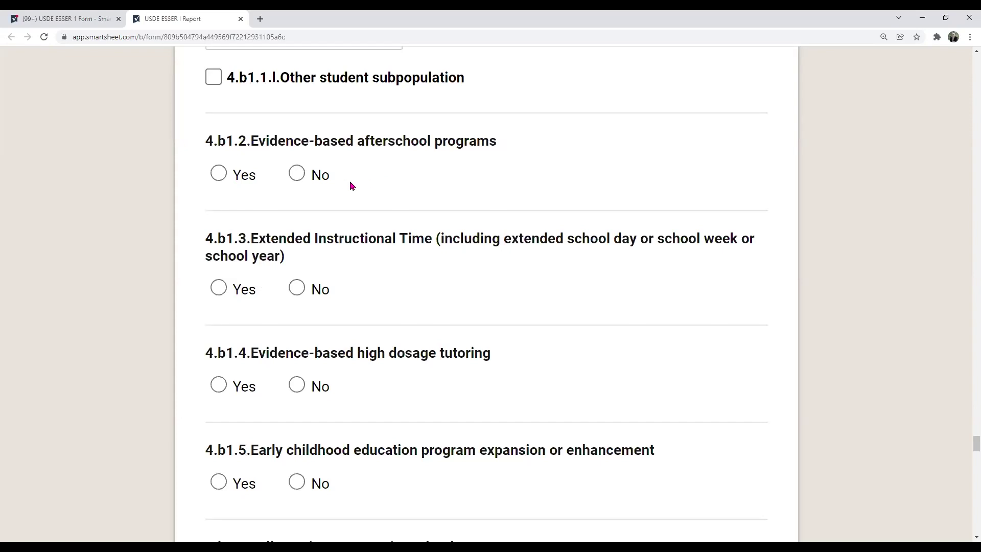
scroll(351, 186, "down", 1)
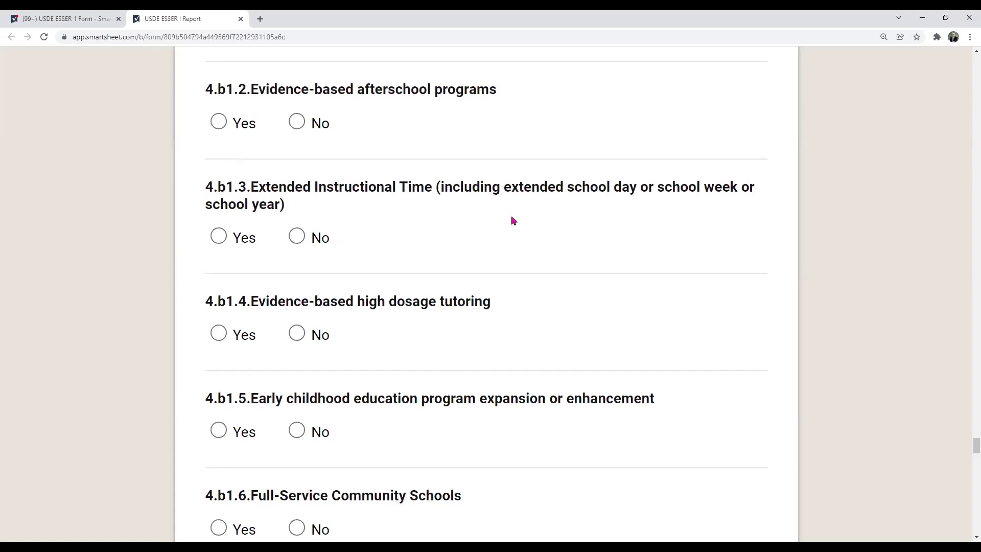
scroll(513, 220, "down", 1)
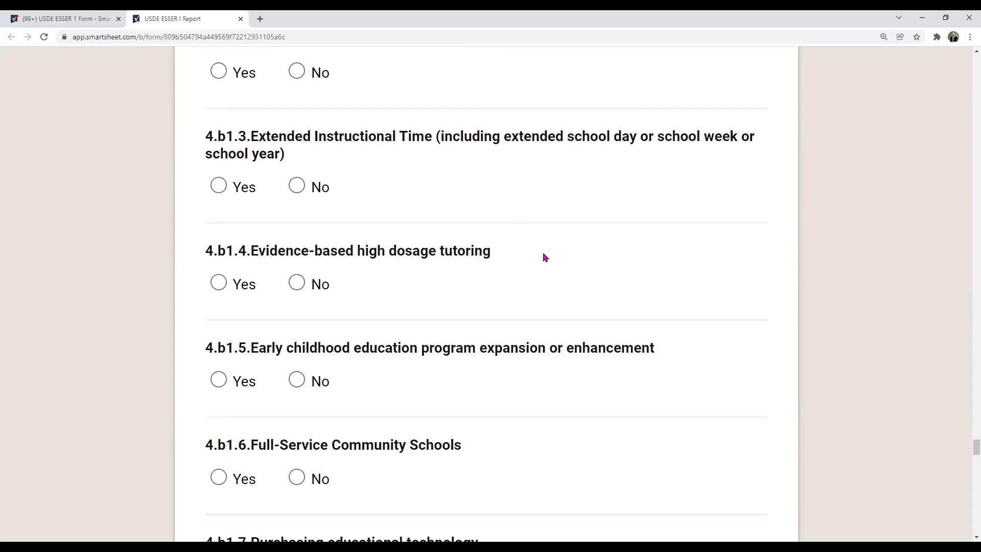
scroll(546, 257, "down", 3)
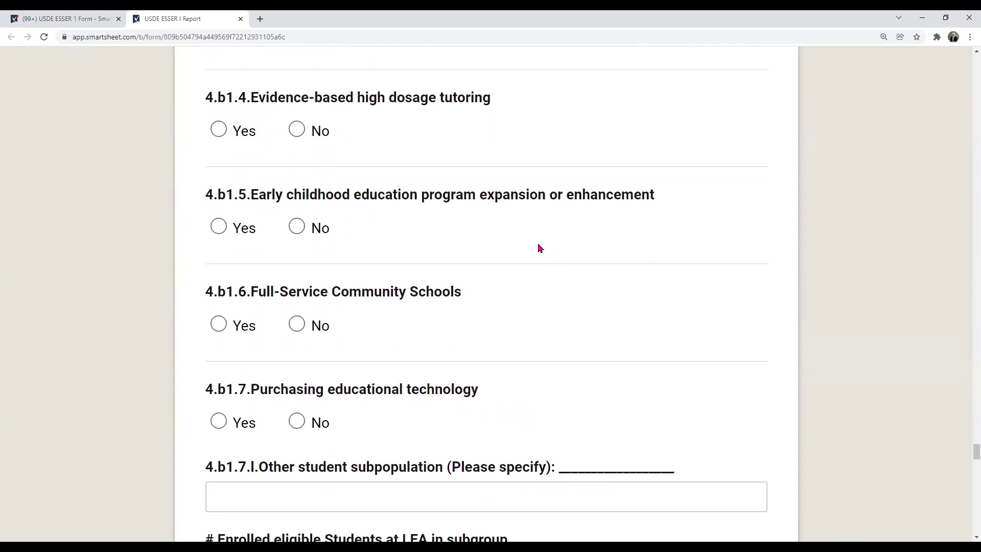
Step: Answer Yes to 4.b1.6 Full-Service Community Schools and read through its follow-up questions 4.b1.6.1 to 4.b1.6.3
scroll(540, 248, "down", 1)
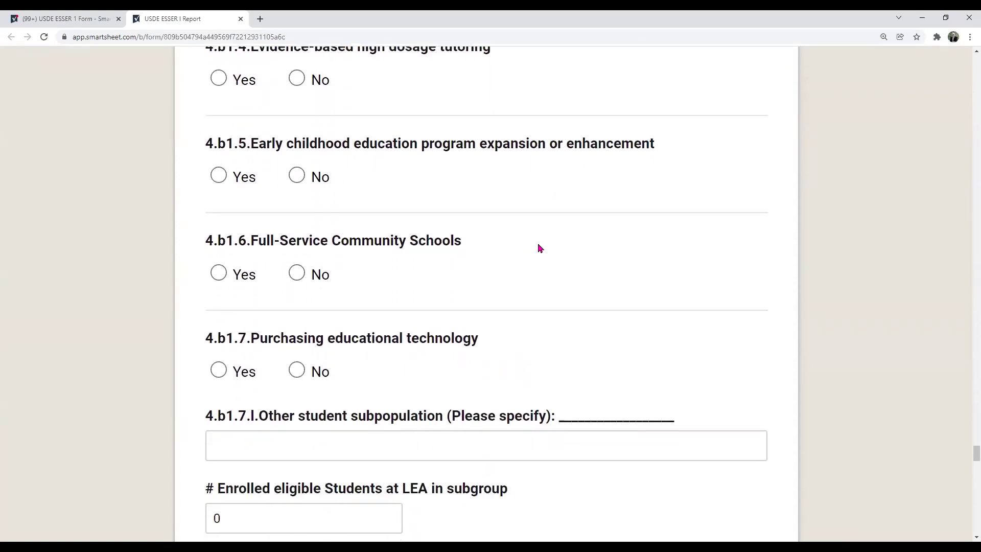
left_click(219, 272)
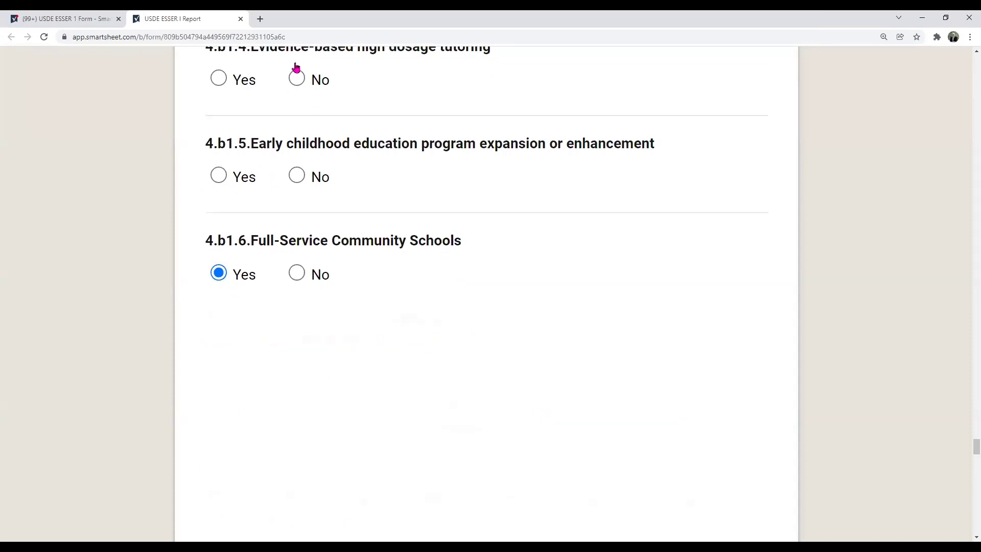
scroll(519, 267, "down", 3)
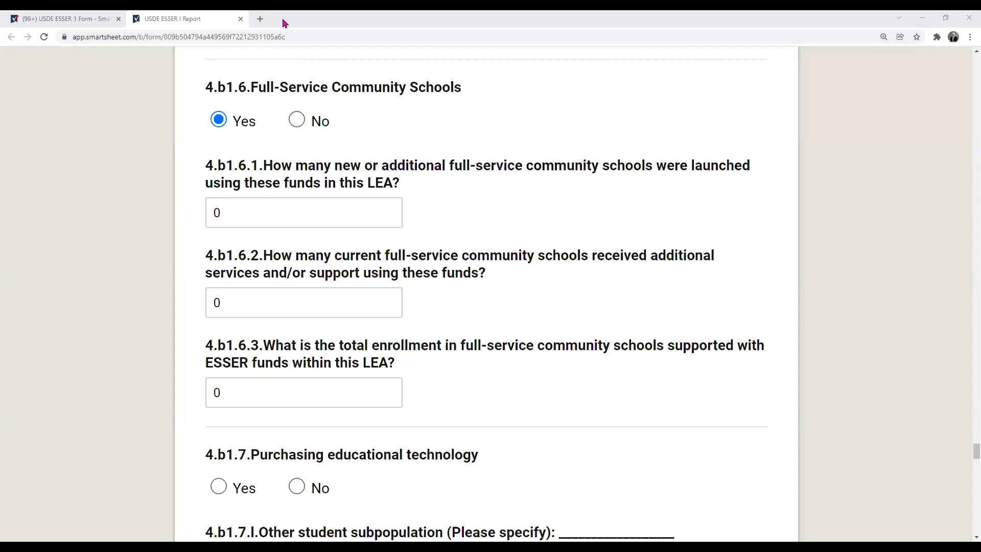
key("Tab")
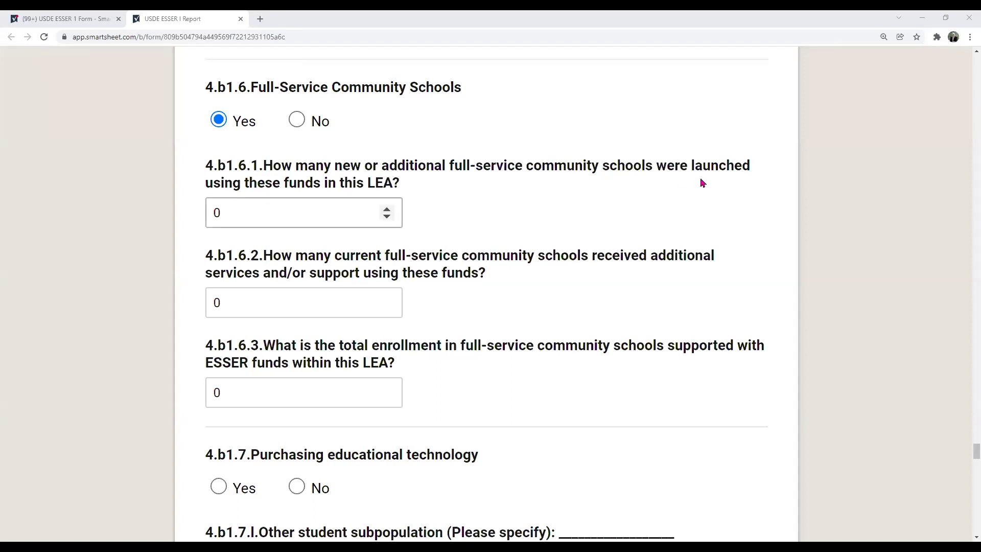
left_click(741, 187)
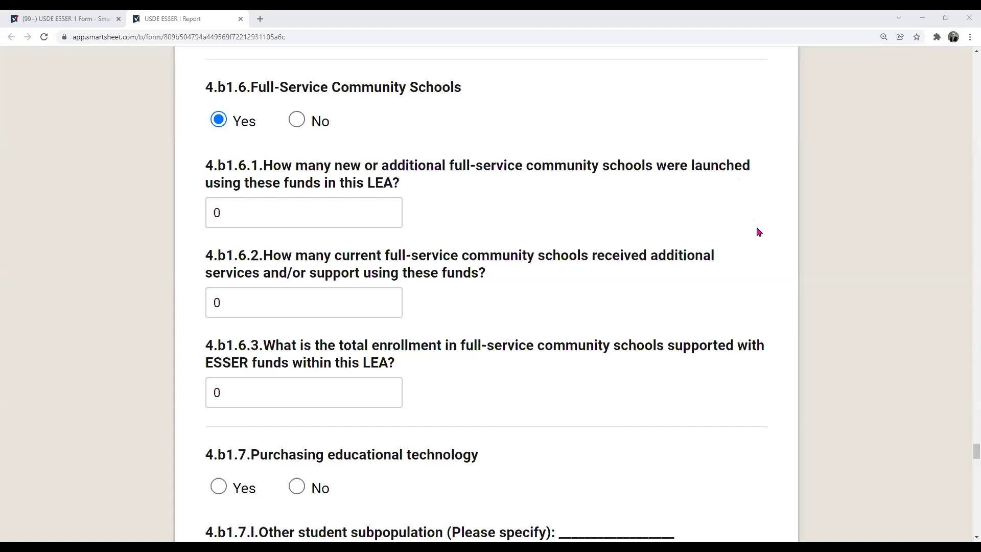
Step: Answer Yes to 4.b1.7 Purchasing educational technology
scroll(759, 235, "down", 1)
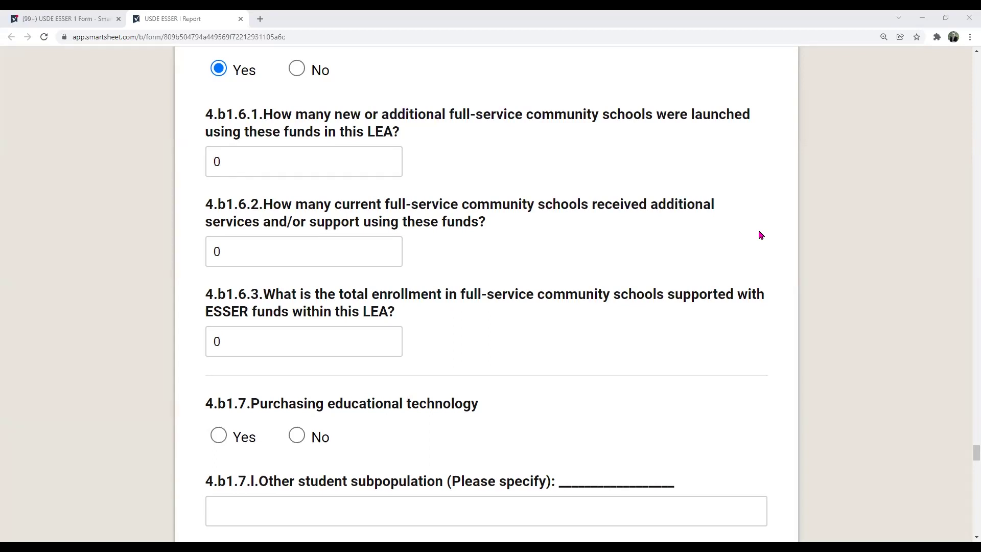
scroll(760, 235, "down", 2)
scroll(761, 235, "down", 1)
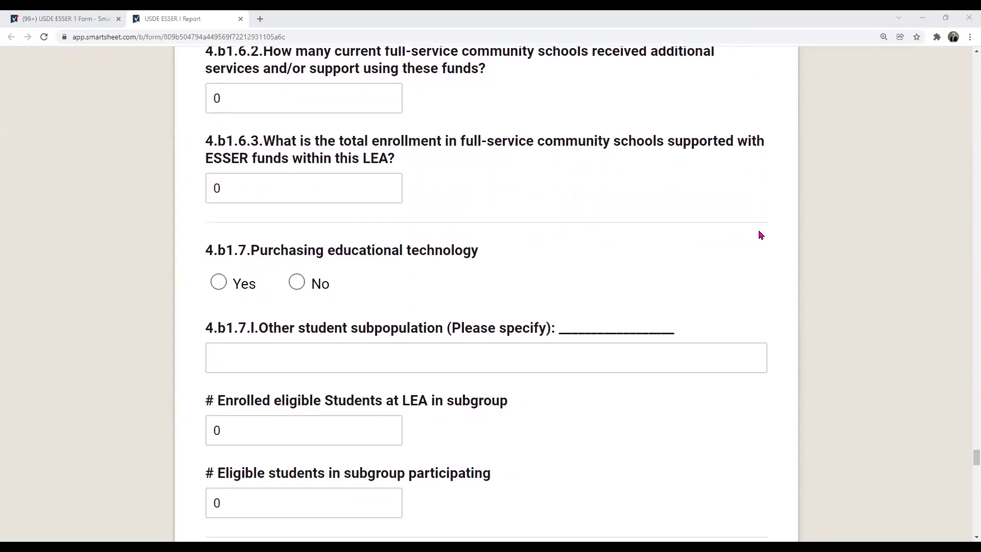
scroll(760, 234, "down", 1)
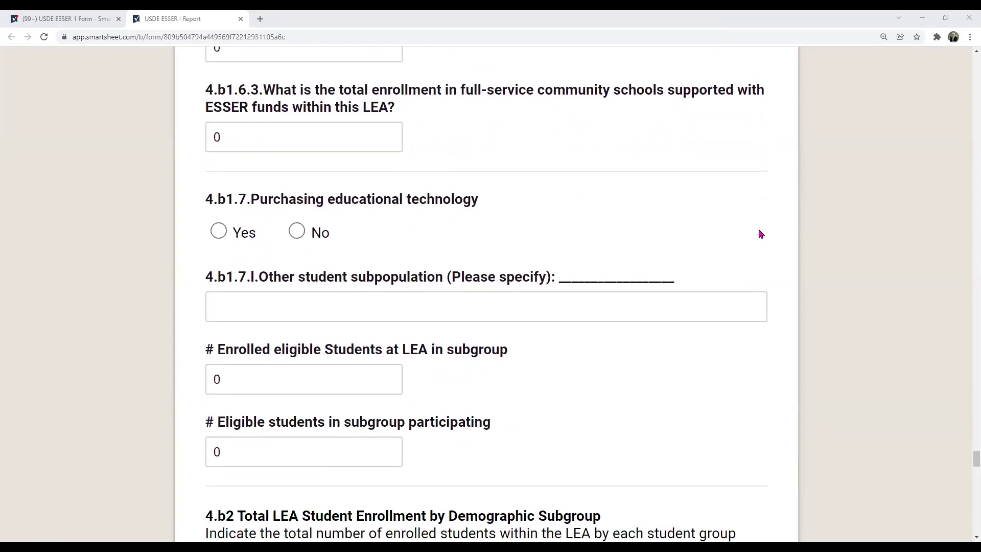
scroll(760, 234, "down", 1)
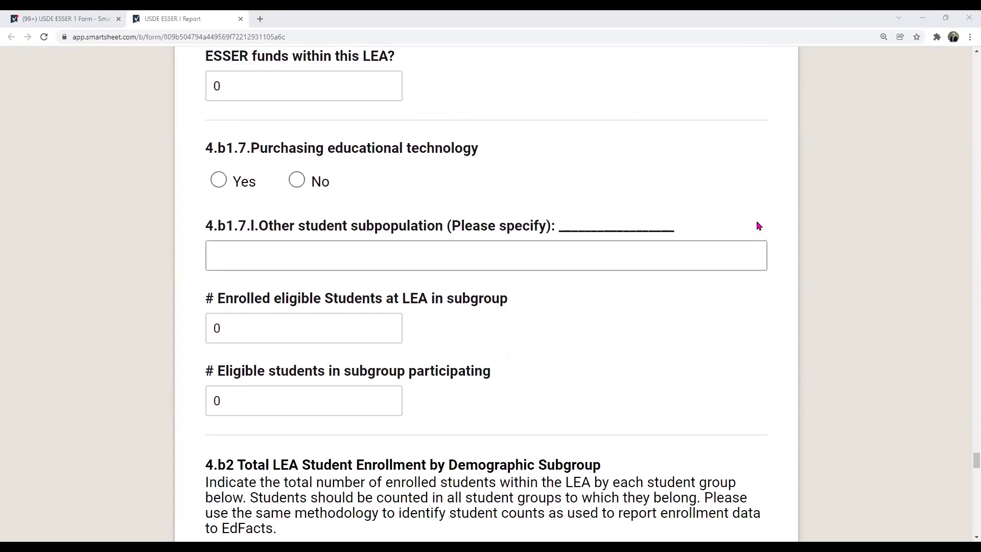
left_click(216, 182)
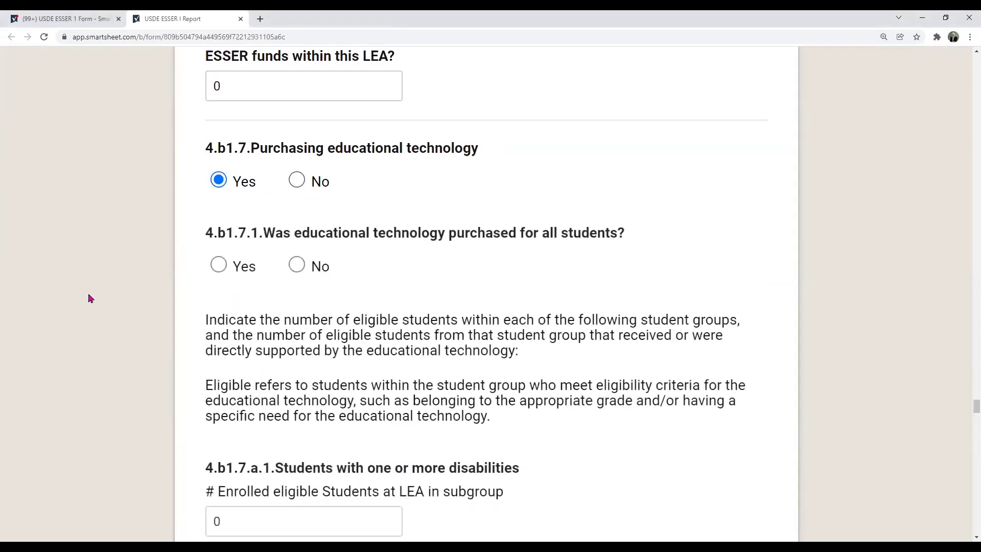
Step: Review the 4.b1.7 educational technology follow-up question and student subgroup count fields, from students with disabilities through Other student subpopulation
scroll(543, 394, "down", 4)
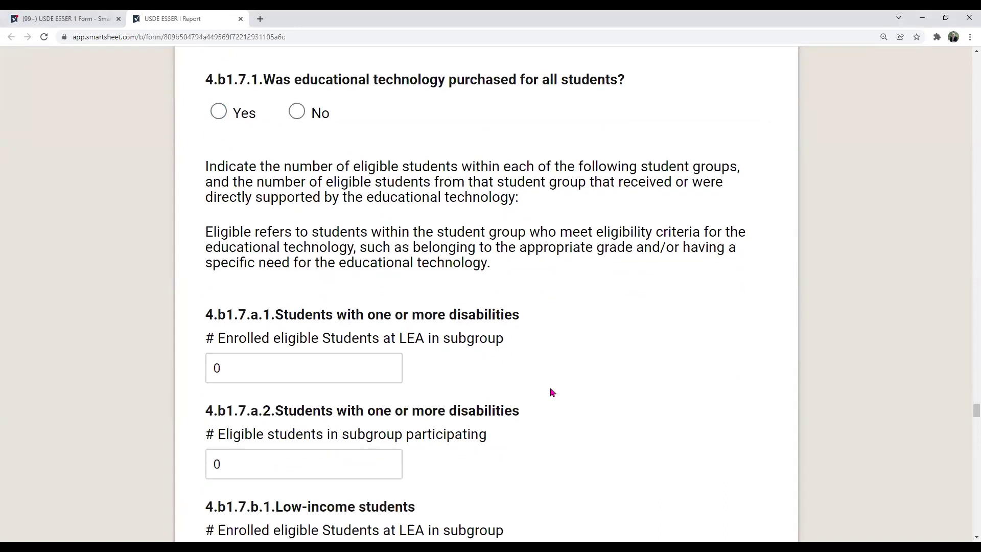
scroll(556, 392, "down", 10)
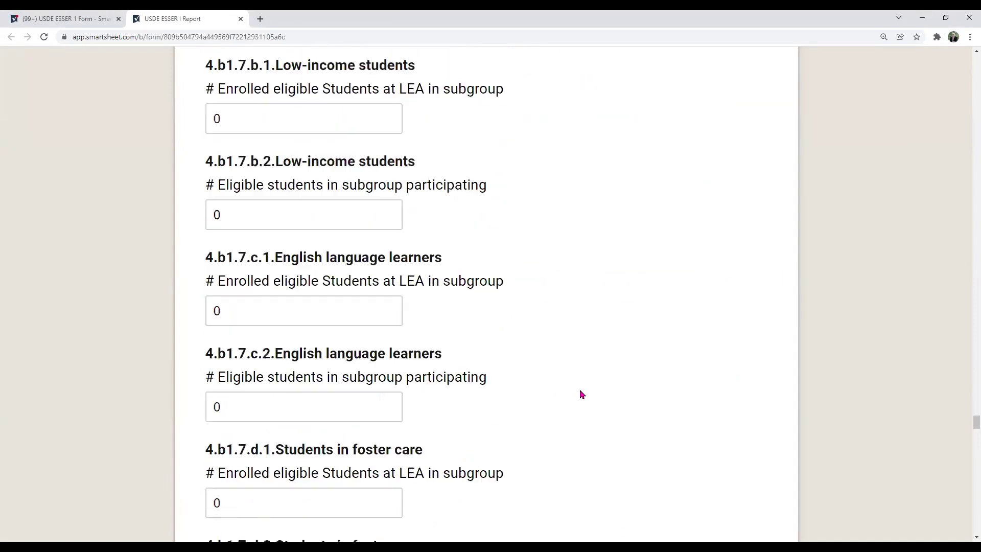
scroll(581, 394, "down", 4)
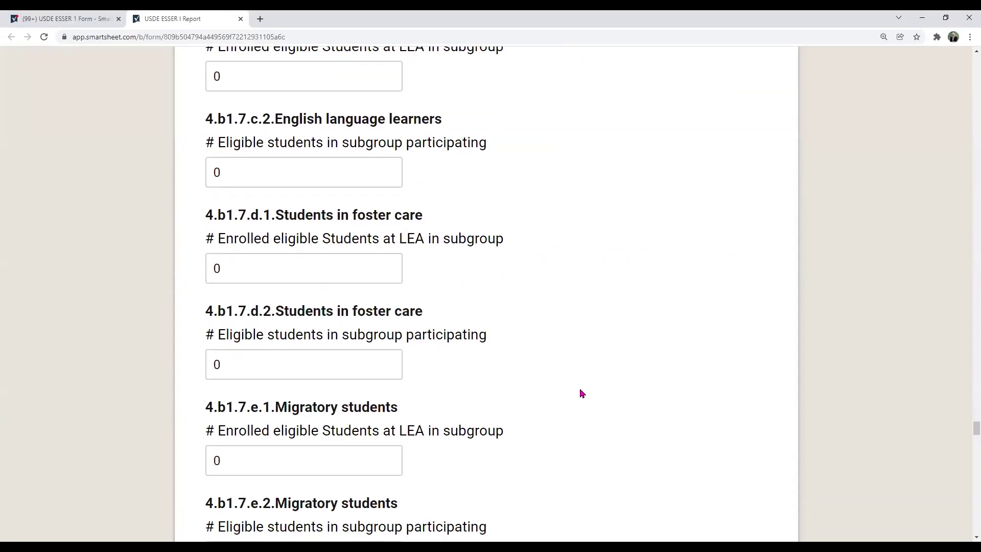
scroll(580, 393, "down", 5)
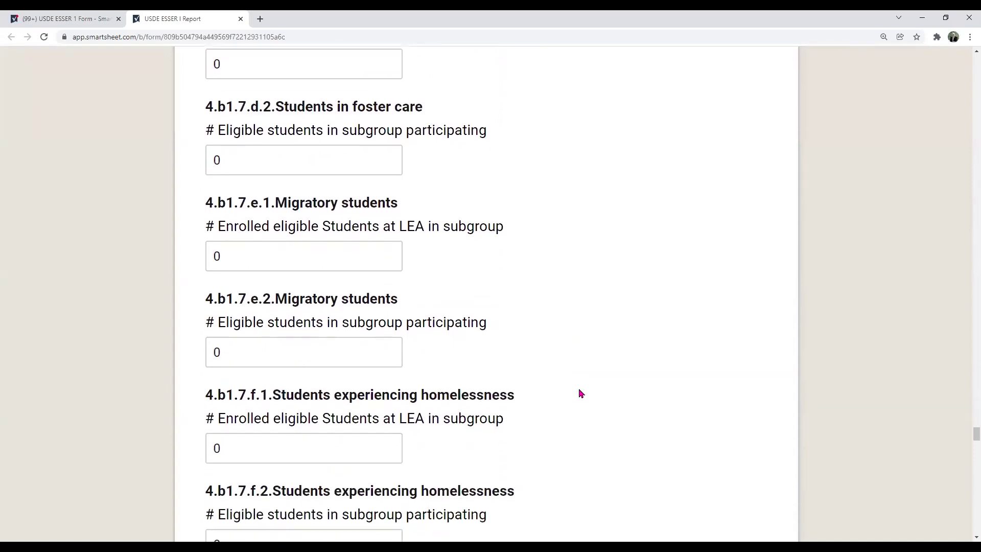
scroll(581, 393, "down", 9)
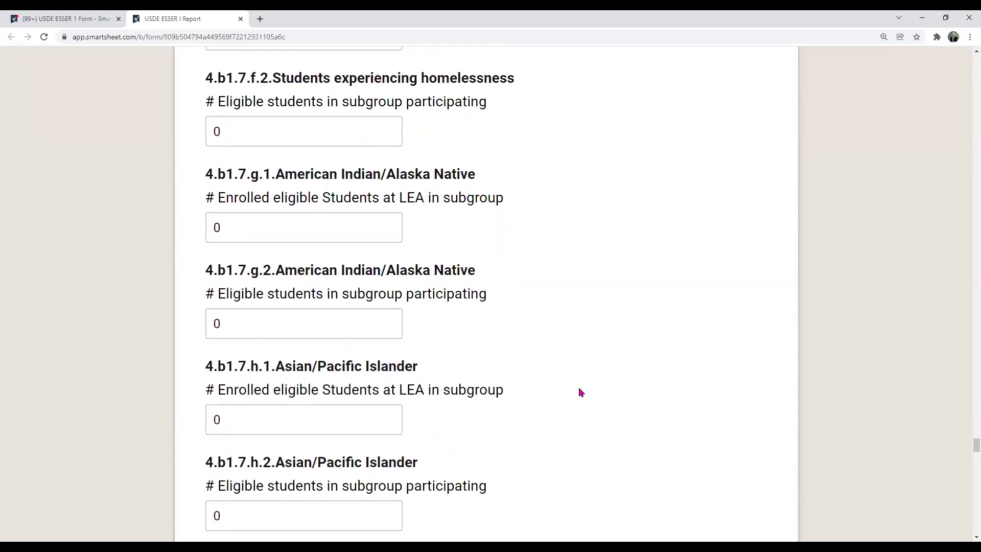
scroll(581, 392, "down", 9)
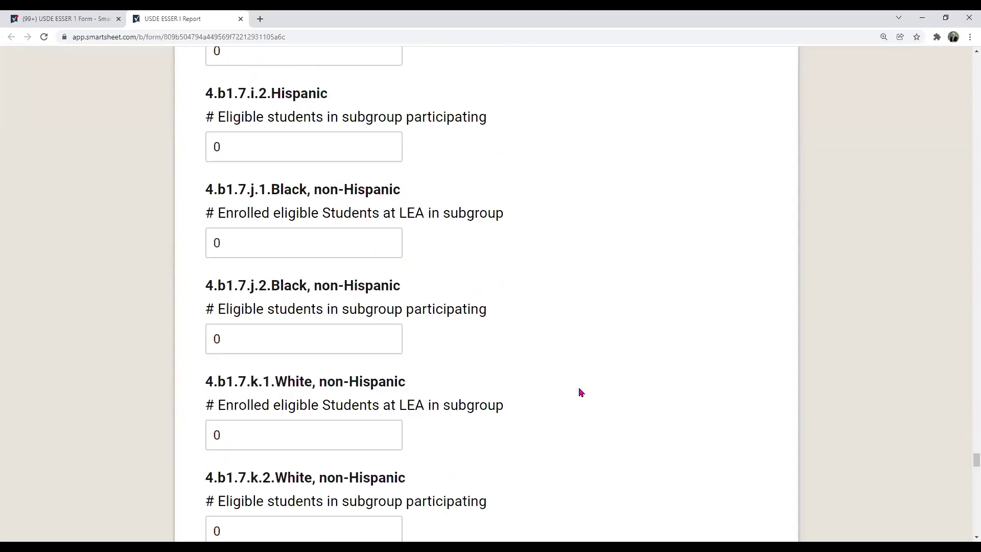
scroll(581, 392, "down", 5)
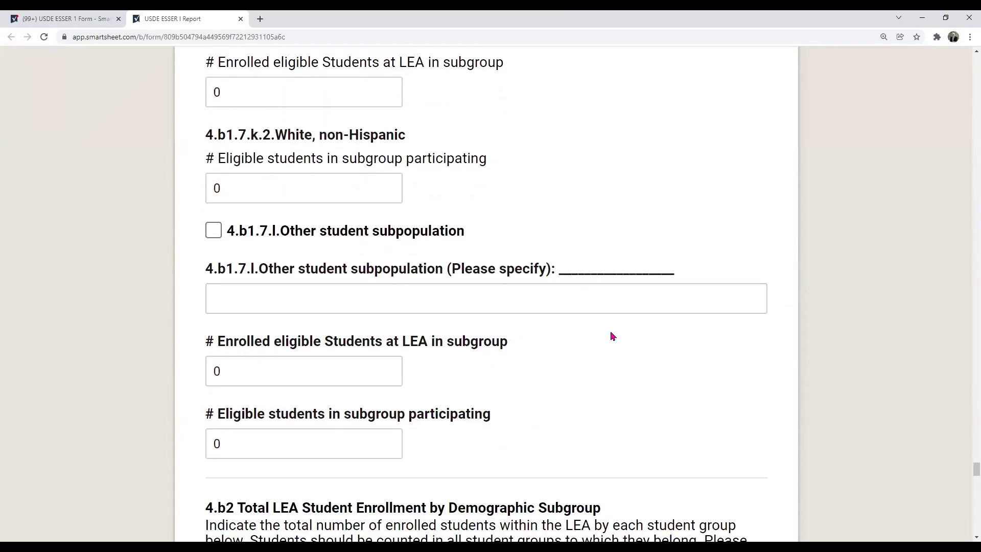
scroll(613, 336, "down", 2)
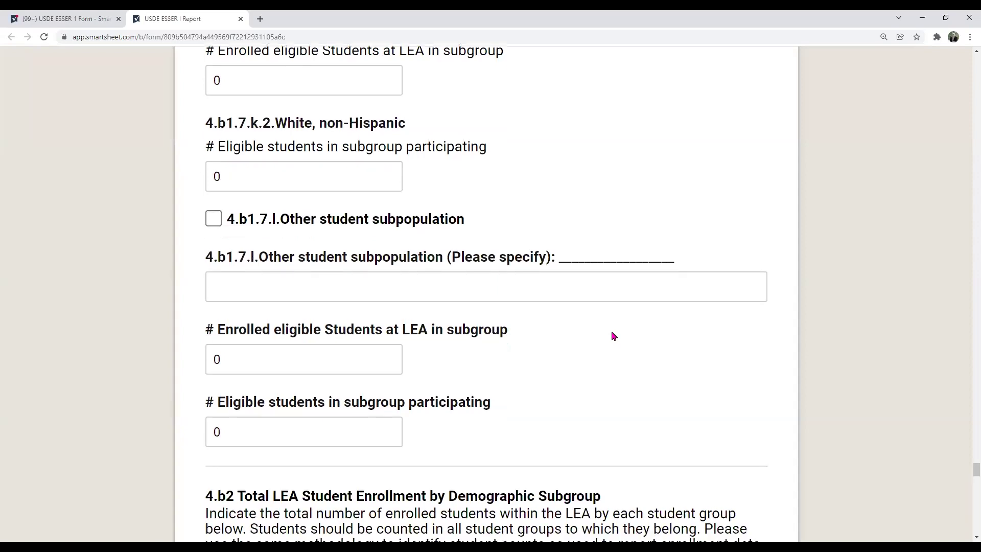
Step: Read the 4.b2 Total LEA Student Enrollment instructions and review its demographic subgroup fields through Total Unique Headcount of Enrolled Students
scroll(613, 335, "down", 4)
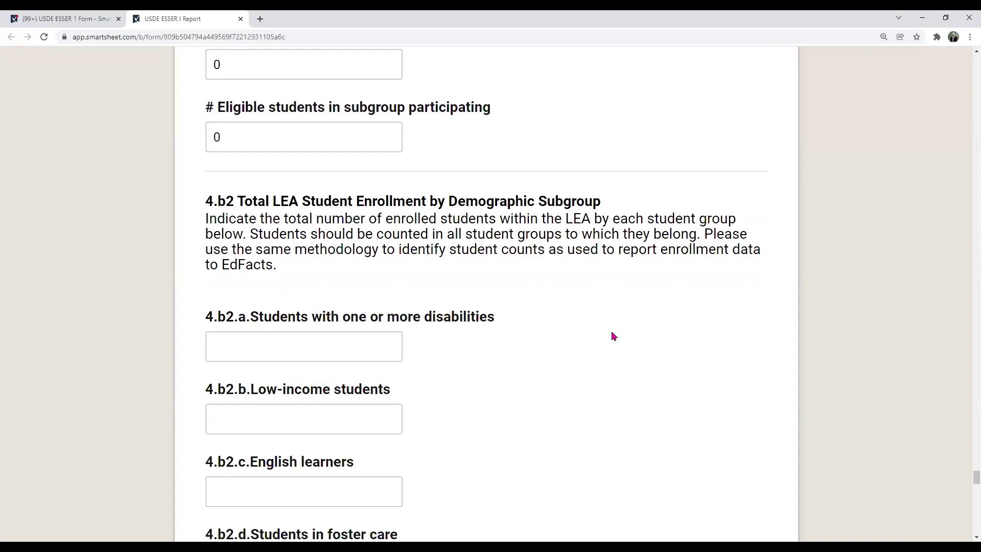
scroll(613, 335, "down", 2)
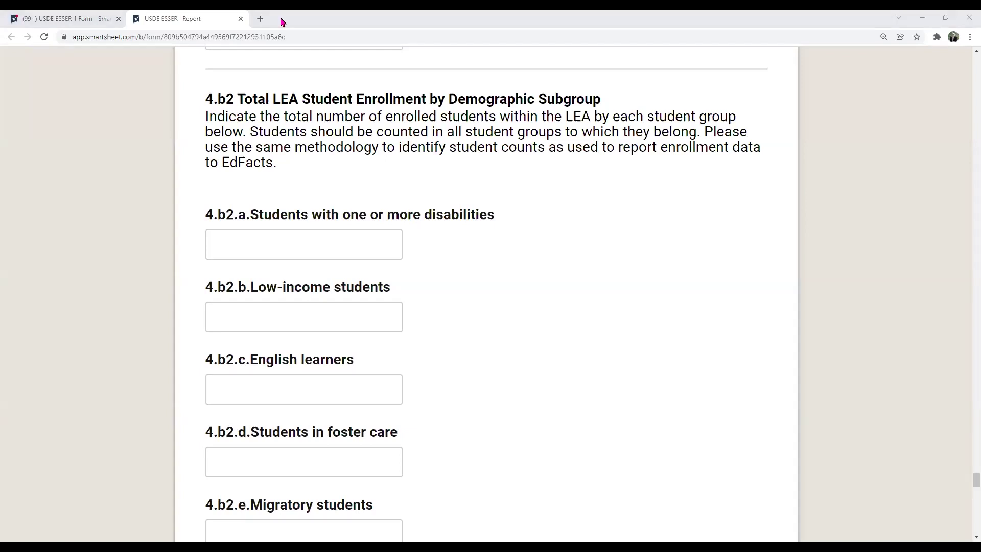
left_click(305, 397)
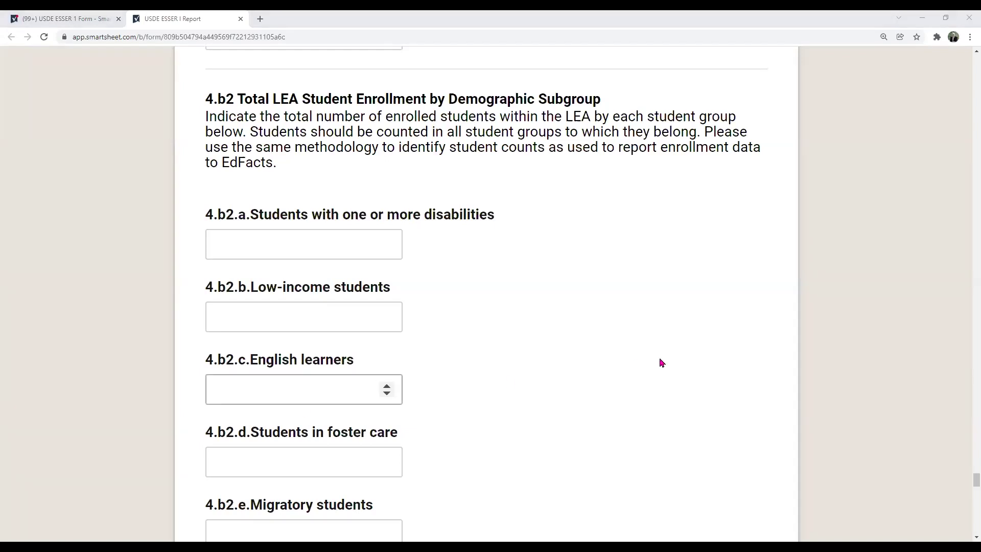
left_click(661, 363)
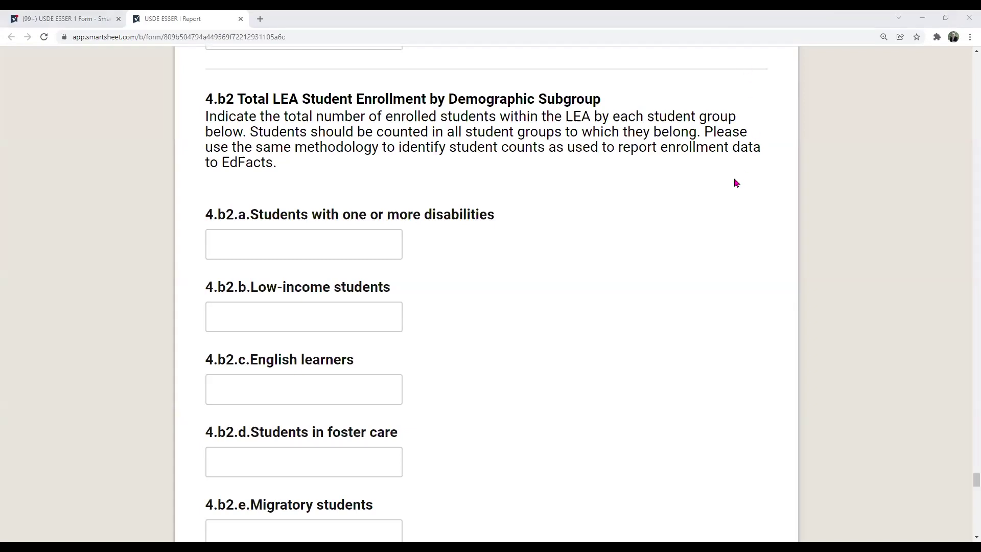
scroll(735, 183, "down", 1)
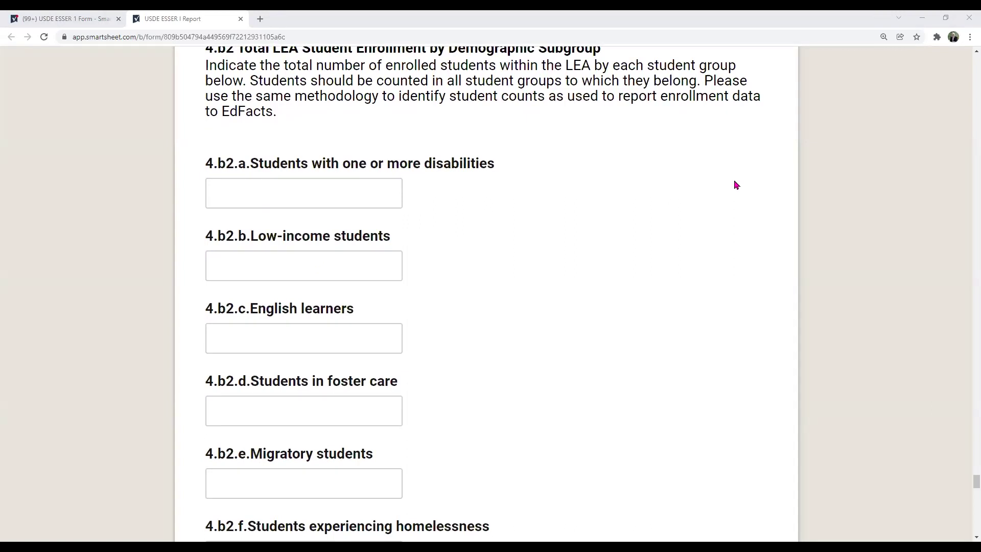
scroll(735, 185, "down", 1)
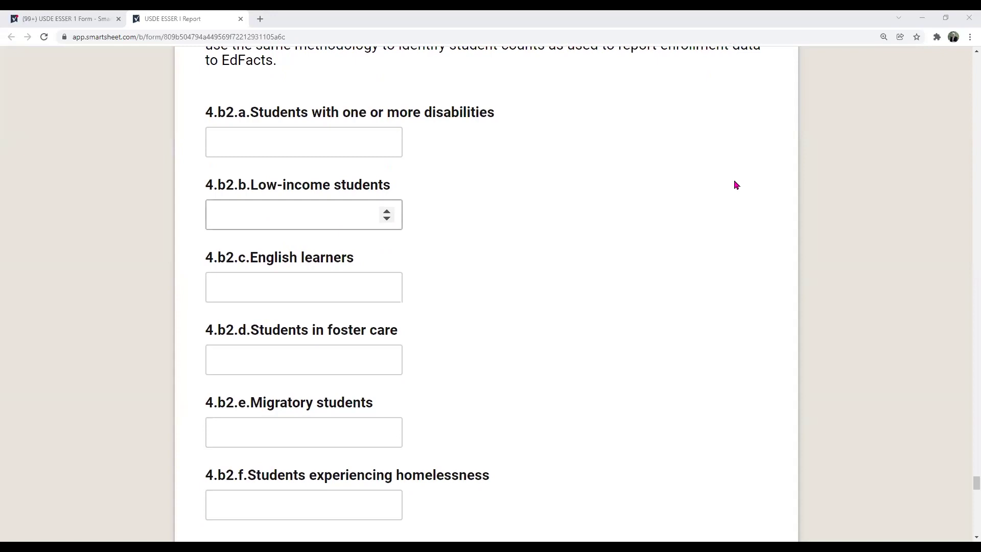
scroll(736, 185, "down", 2)
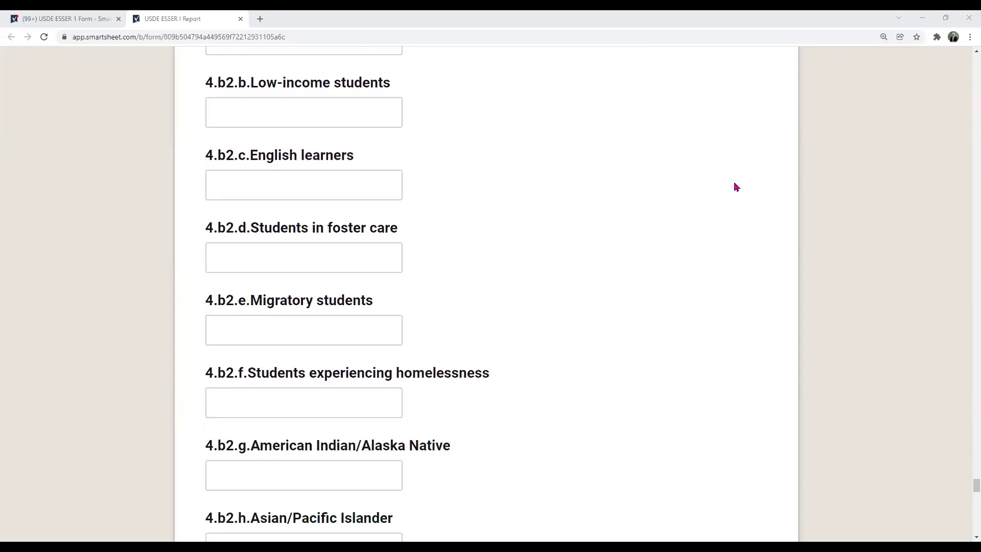
scroll(734, 184, "down", 3)
scroll(732, 183, "down", 2)
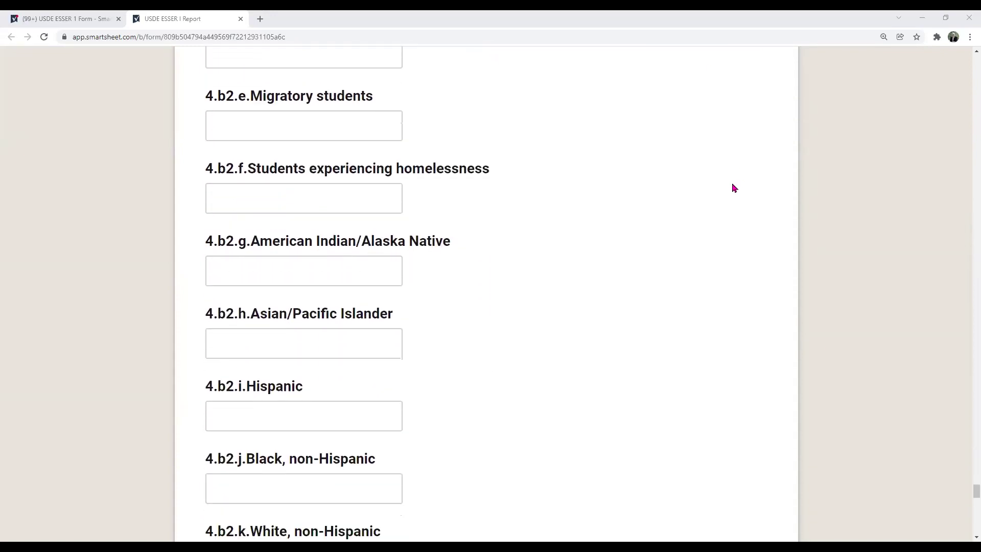
scroll(734, 188, "down", 3)
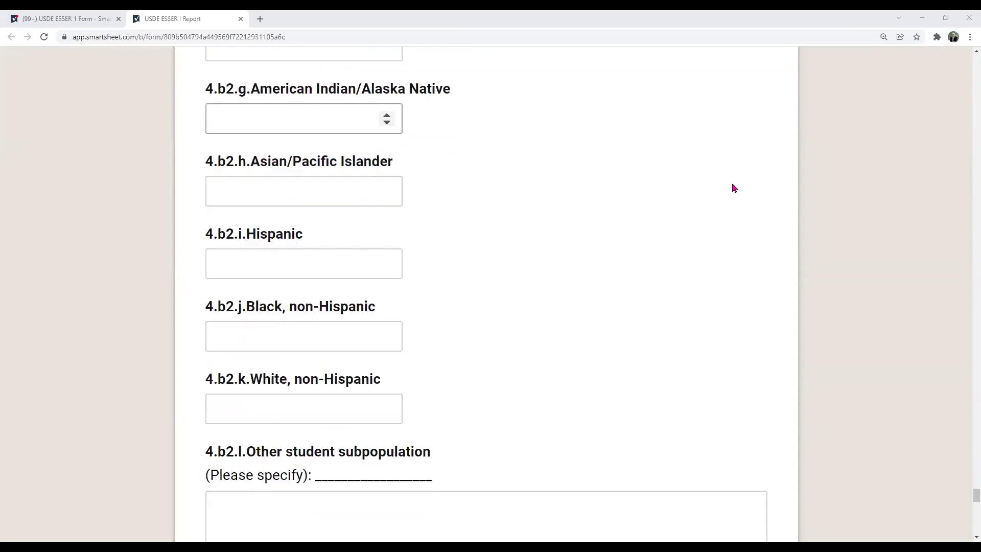
scroll(734, 189, "down", 1)
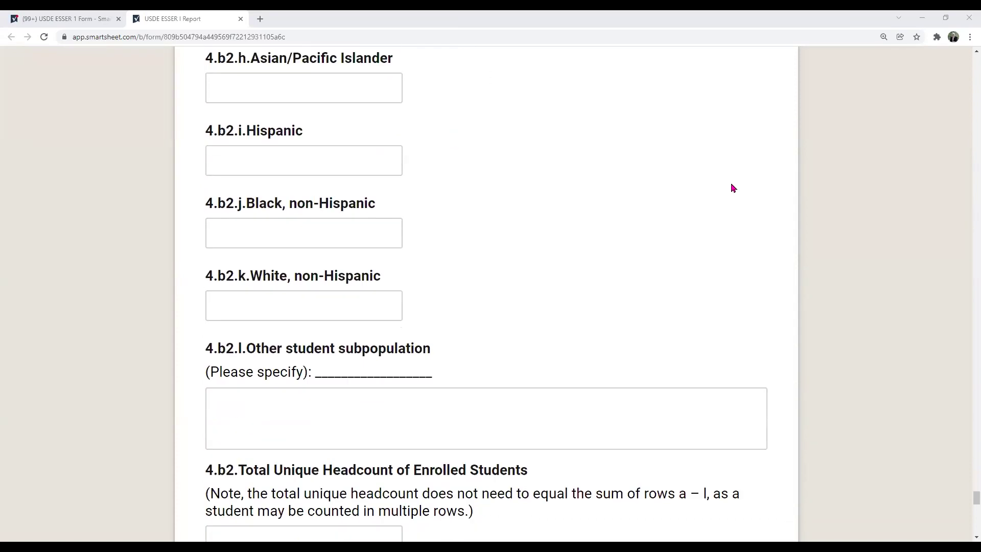
scroll(733, 188, "down", 1)
scroll(733, 188, "down", 2)
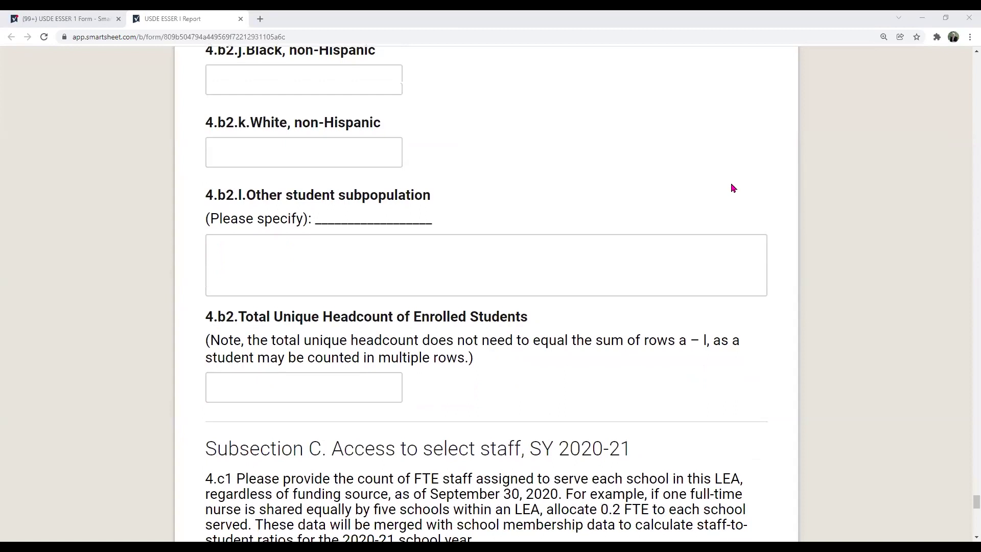
Step: Examine Subsection C's 4.c1 instructions and FTE staff count fields, from special educators through nurses
scroll(733, 188, "down", 3)
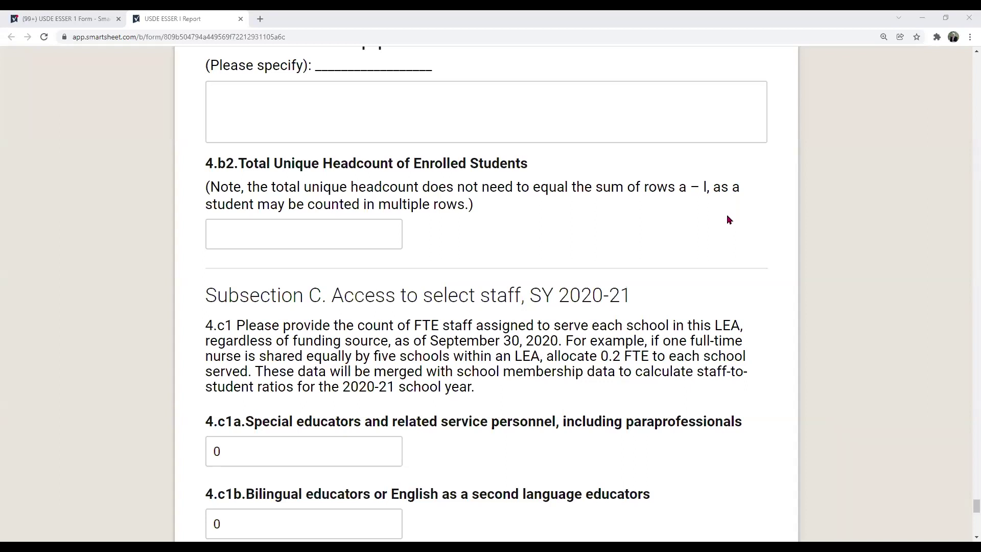
scroll(729, 220, "down", 4)
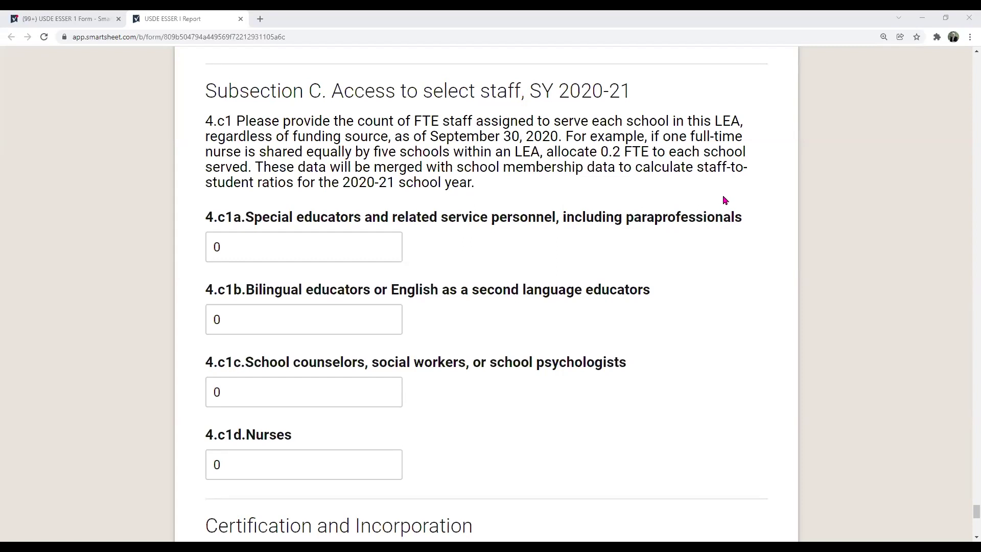
left_click(733, 218)
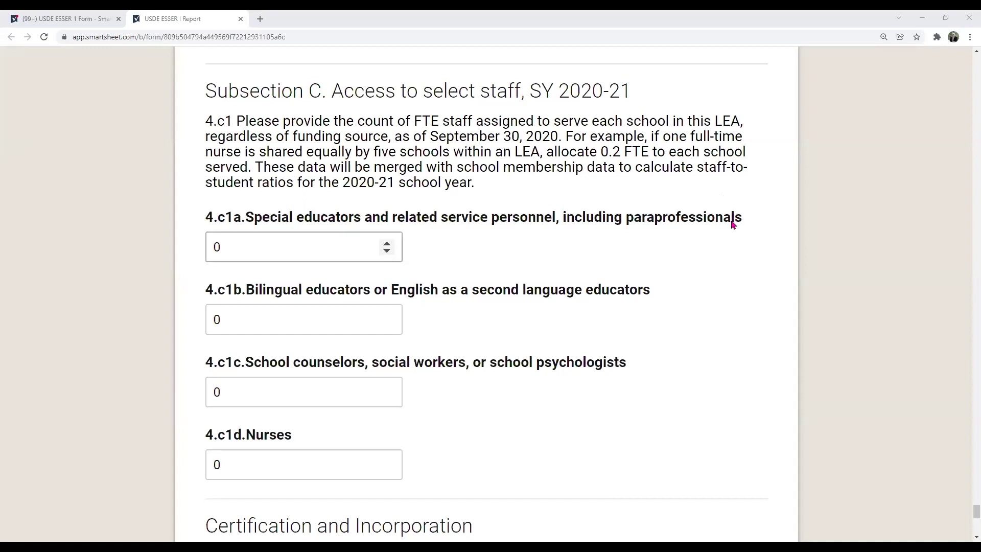
left_click(731, 230)
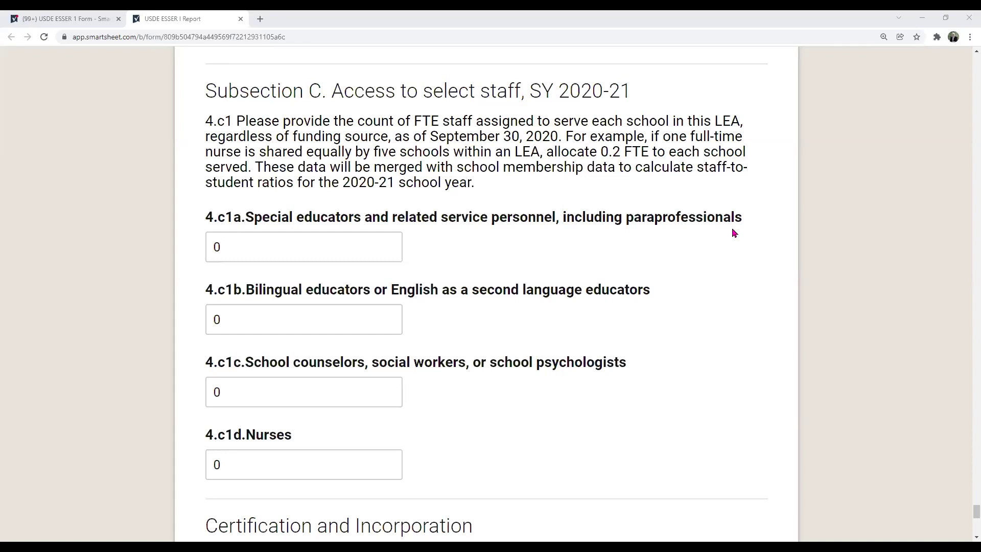
scroll(734, 233, "down", 1)
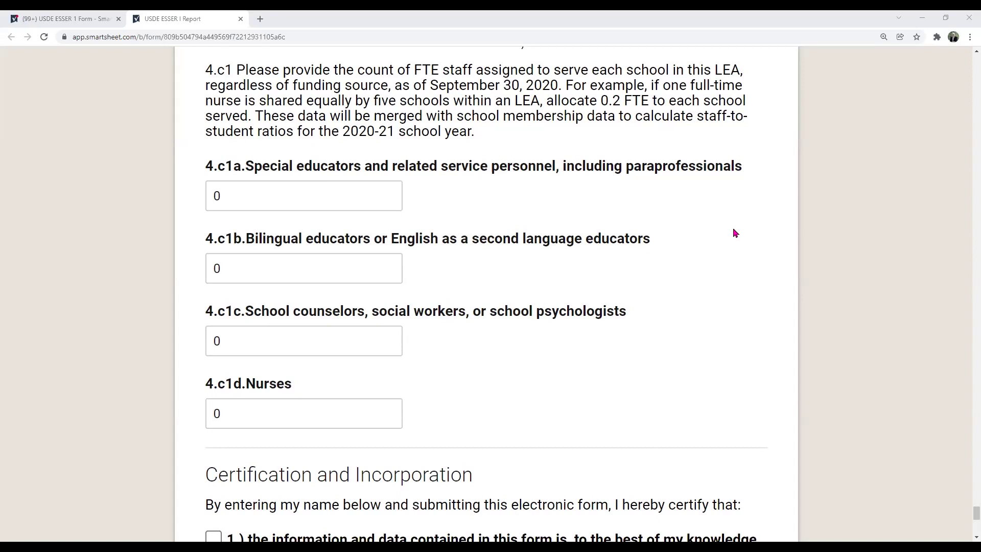
key("Tab")
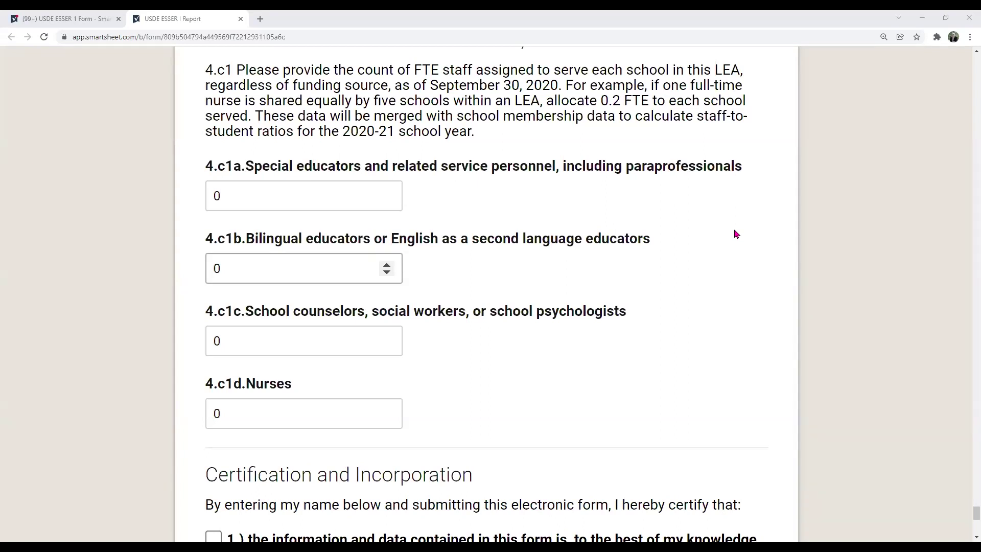
Step: Review the Certification and Incorporation statements and enable sending a copy of the responses
scroll(735, 234, "down", 1)
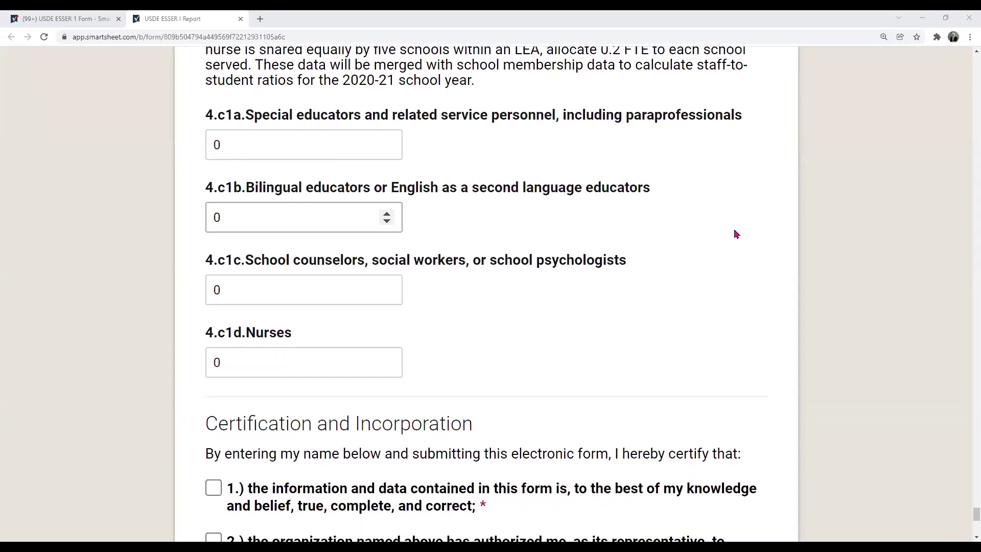
scroll(735, 234, "down", 6)
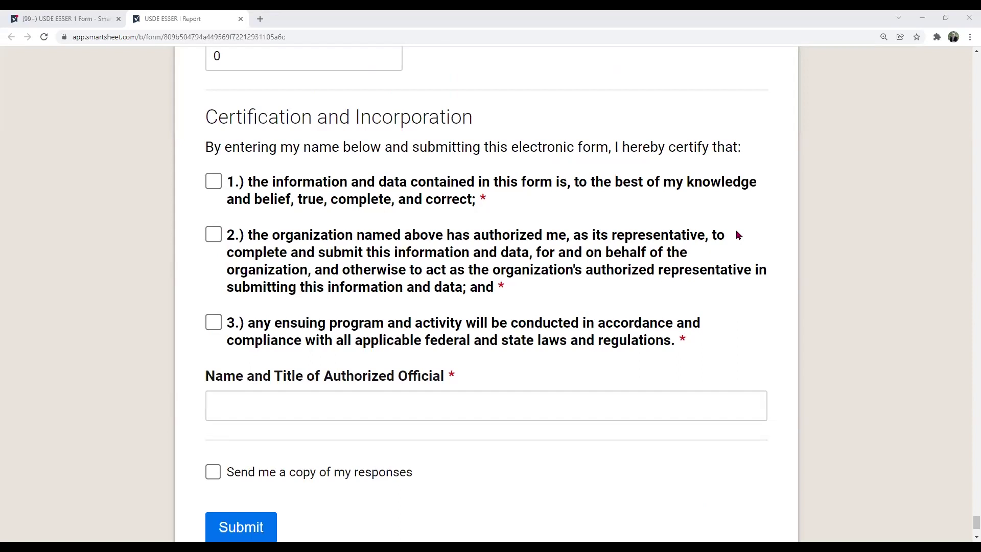
scroll(738, 235, "down", 1)
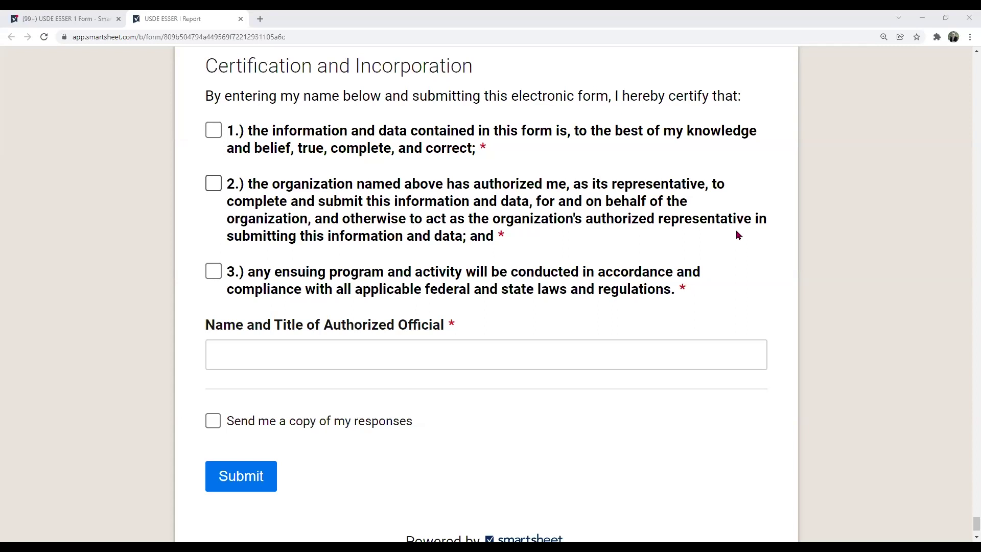
left_click(213, 421)
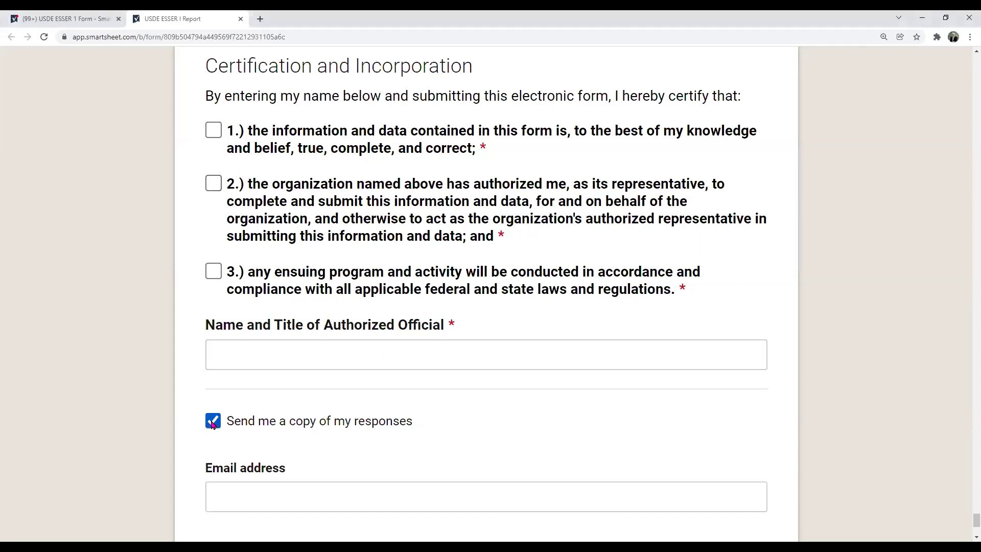
scroll(523, 379, "down", 3)
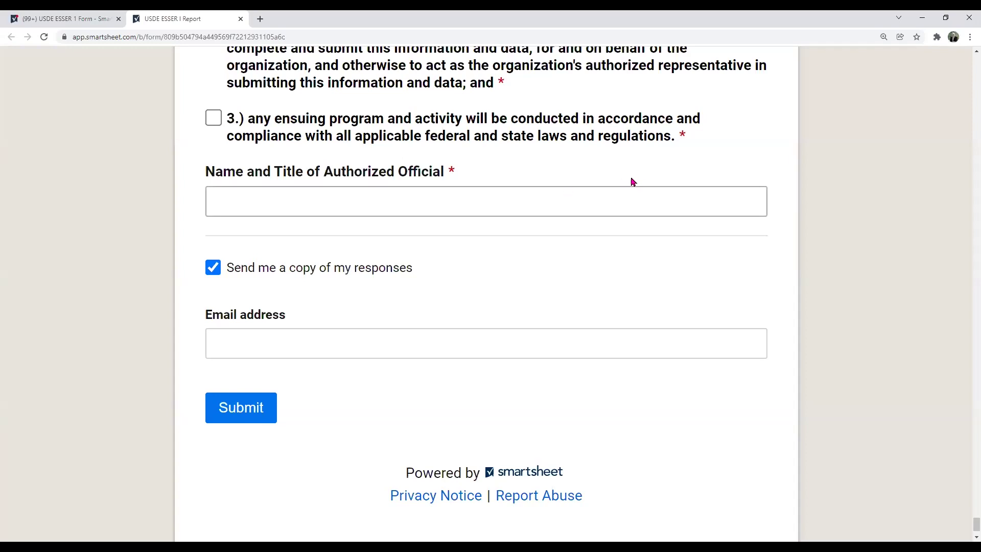
Step: Return to the LEA name and contact fields at the start of the USDE ESSER I Report form
scroll(618, 215, "up", 7)
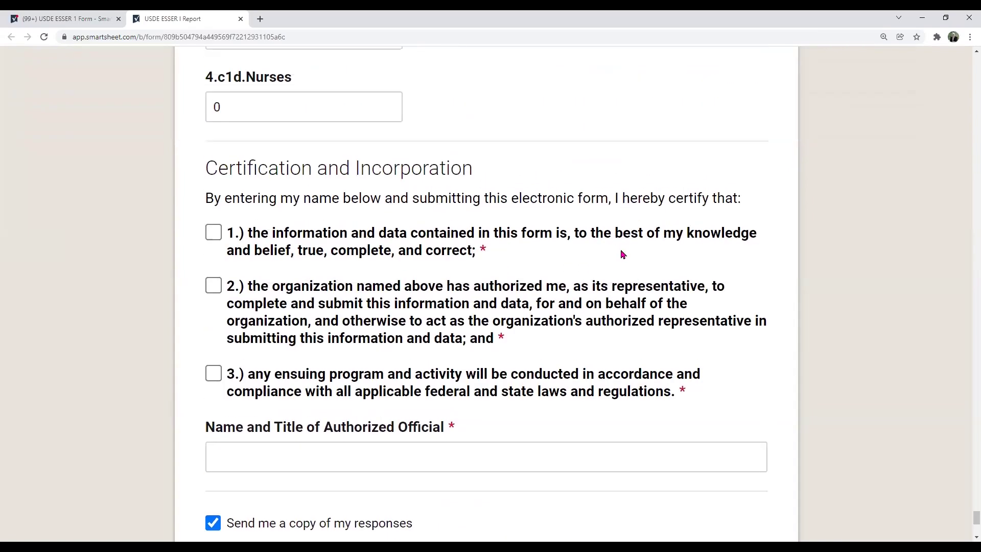
scroll(967, 425, "up", 5)
scroll(965, 506, "up", 15)
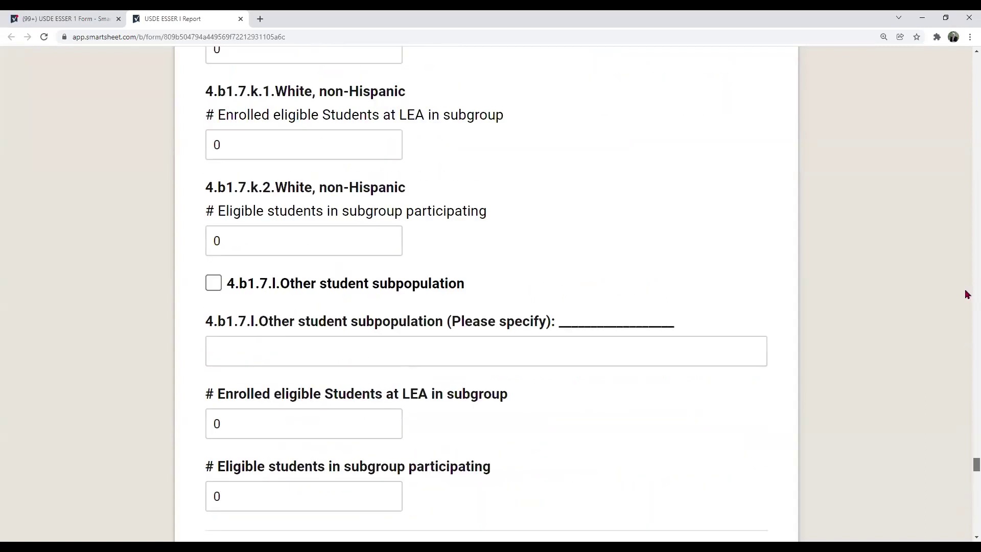
scroll(967, 91, "up", 10)
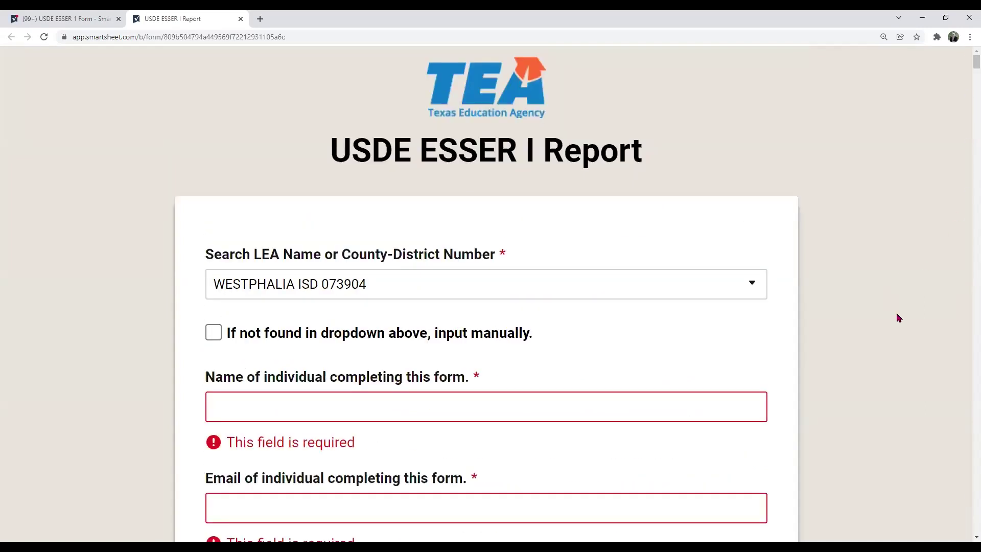
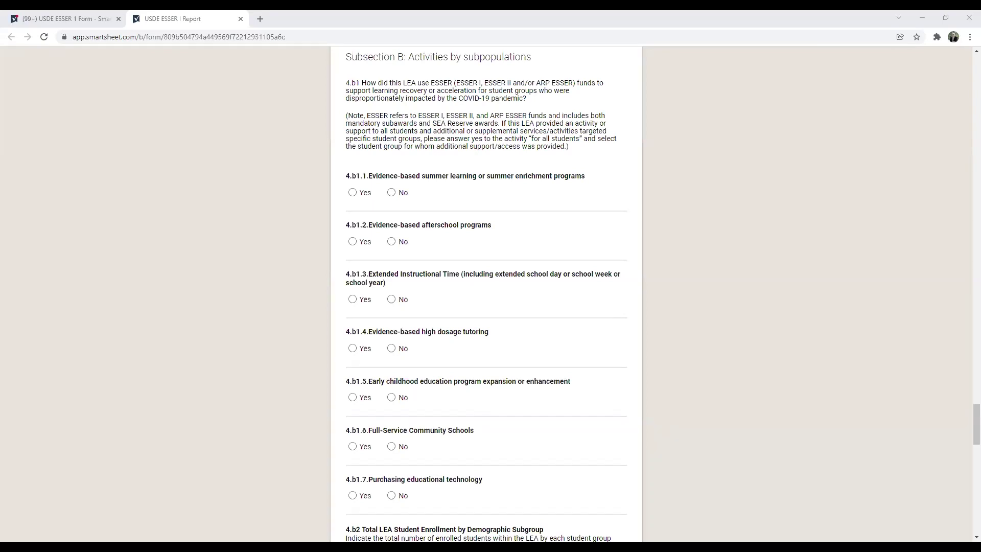
Step: Look over the 4.b1 activity questions, 4.b2 enrollment fields and Subsection C staff count fields
scroll(587, 392, "down", 2)
scroll(589, 391, "down", 2)
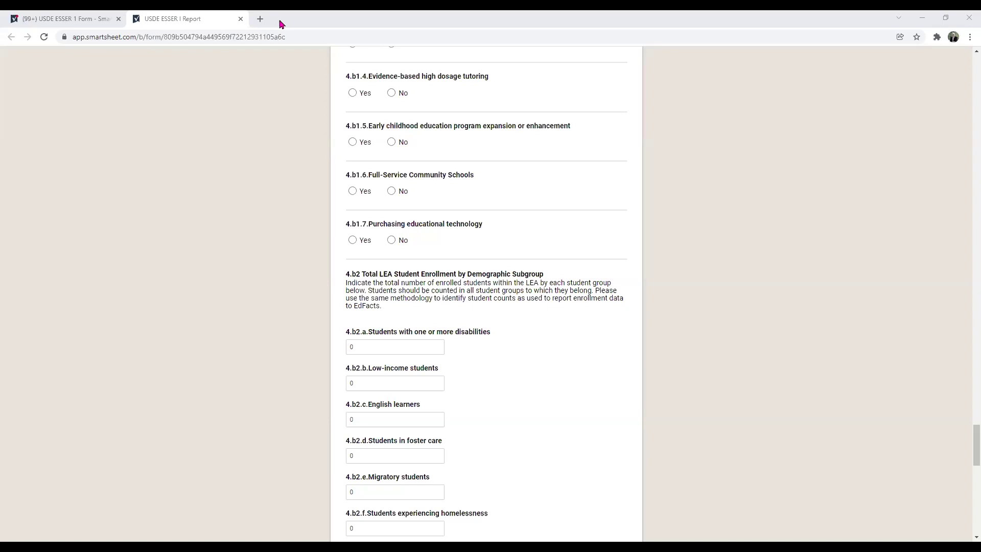
scroll(563, 402, "down", 6)
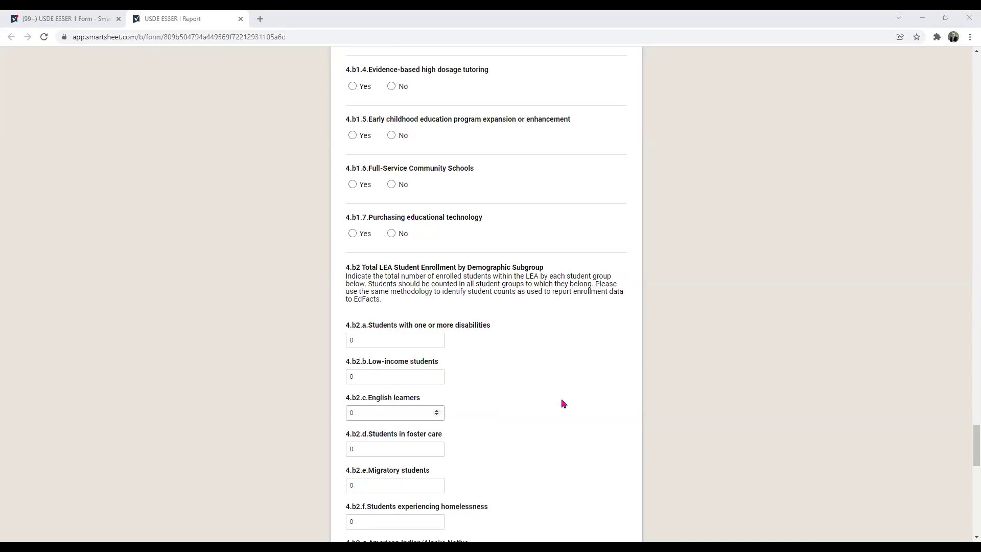
scroll(570, 404, "down", 5)
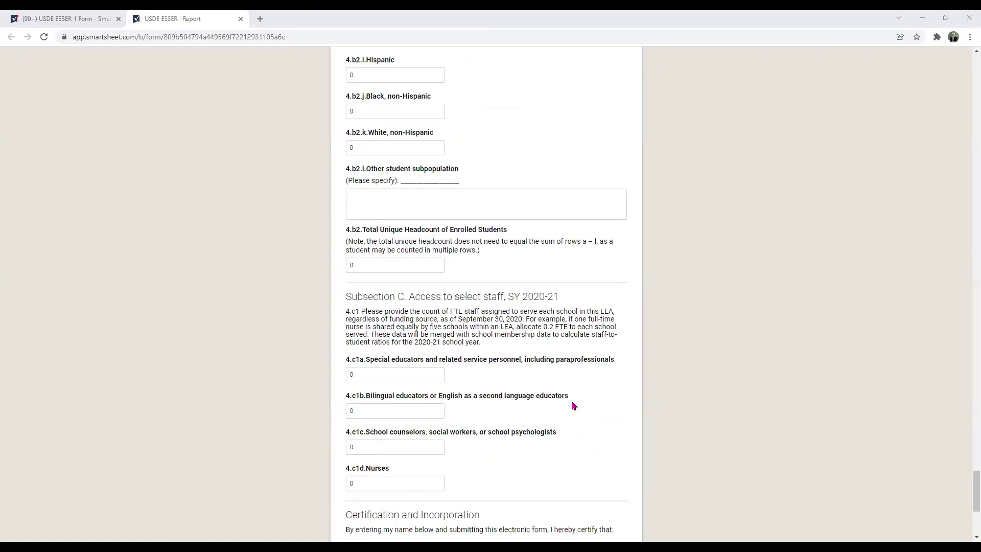
Step: Go back to 3.b10 Total Amount Expended for These Staff and examine its instructions and staff position fields
scroll(562, 419, "up", 15)
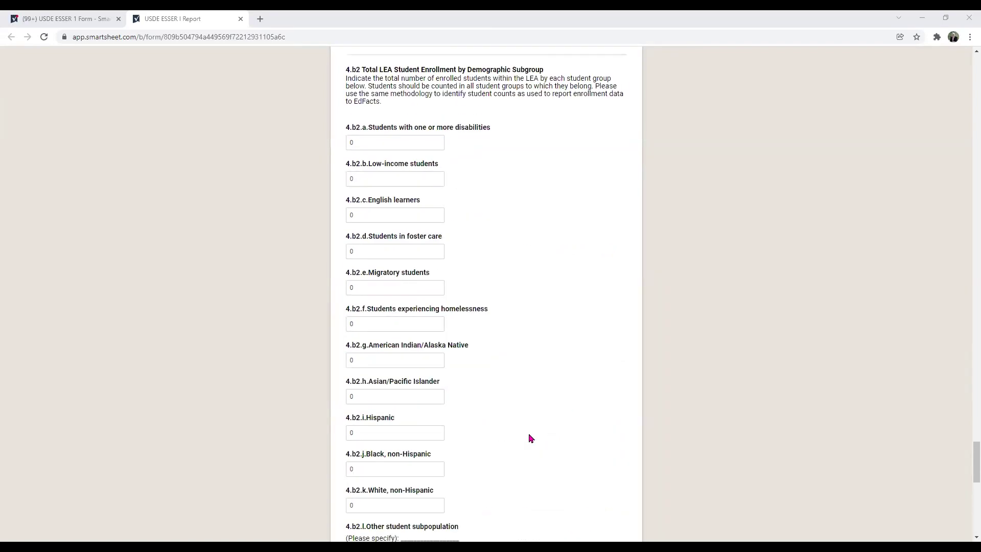
scroll(597, 438, "up", 13)
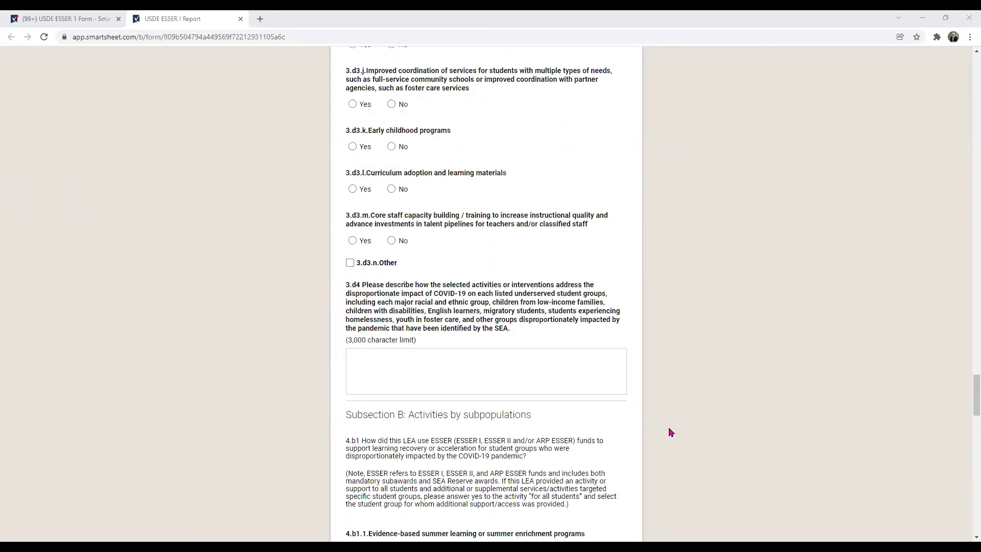
scroll(686, 433, "up", 11)
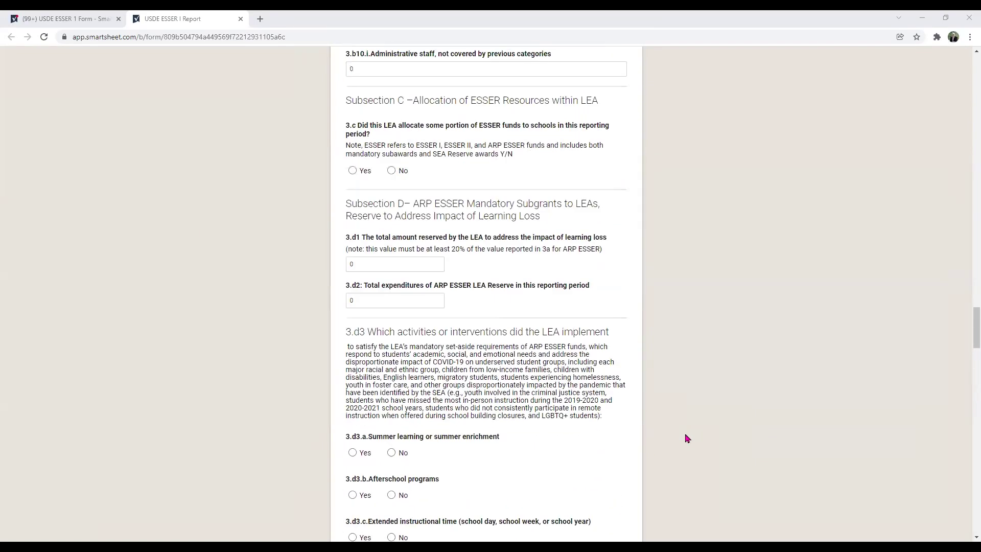
scroll(690, 437, "up", 5)
scroll(697, 434, "up", 2)
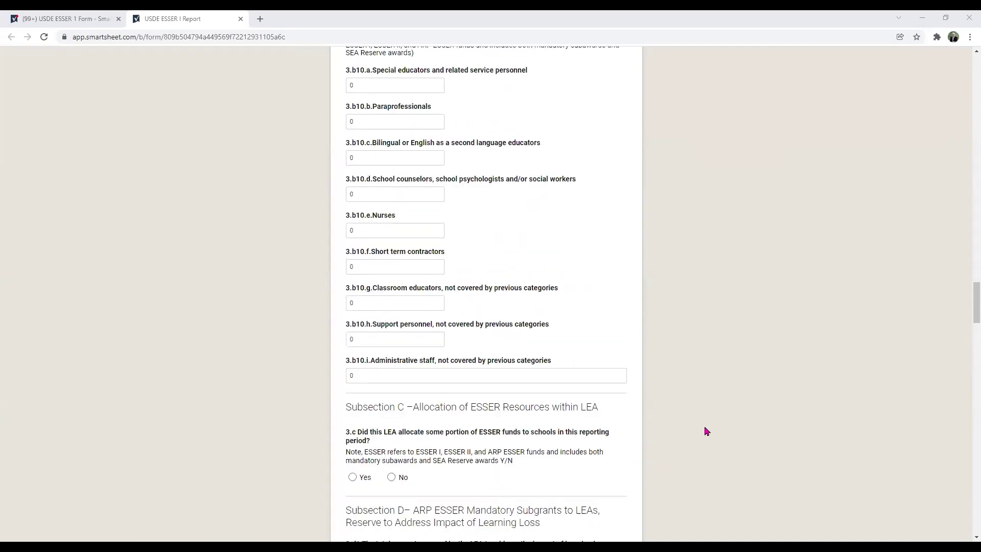
scroll(706, 432, "up", 2)
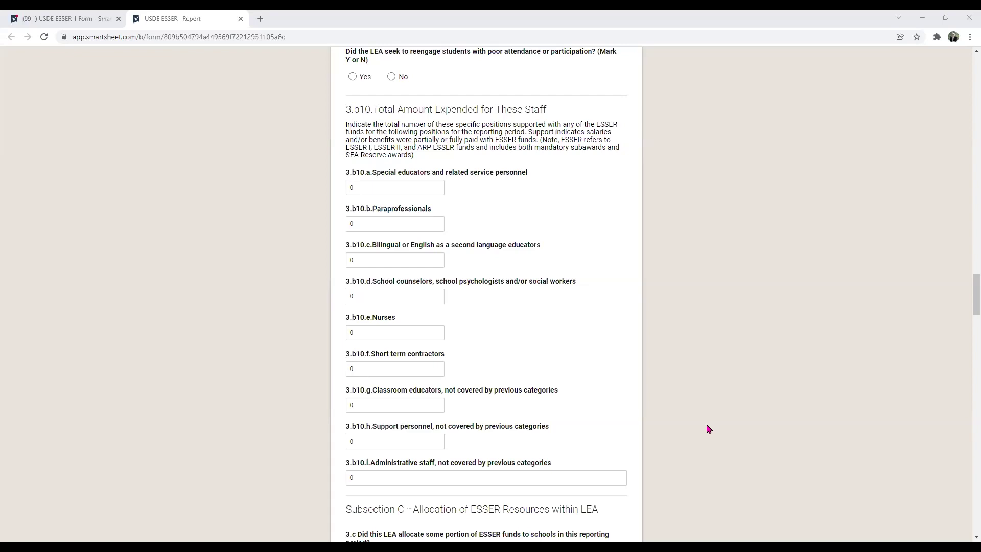
scroll(708, 429, "down", 1)
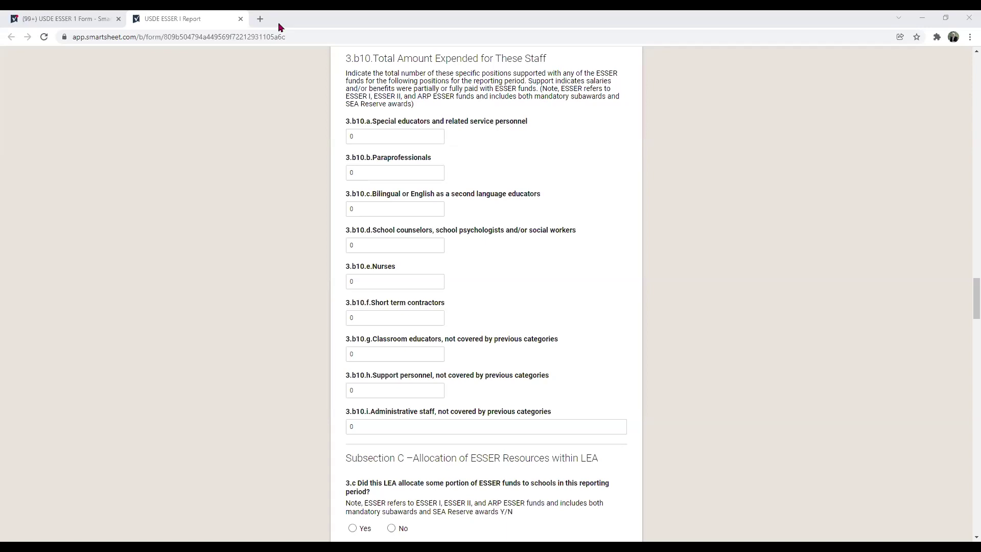
left_click(524, 123)
left_click(363, 118)
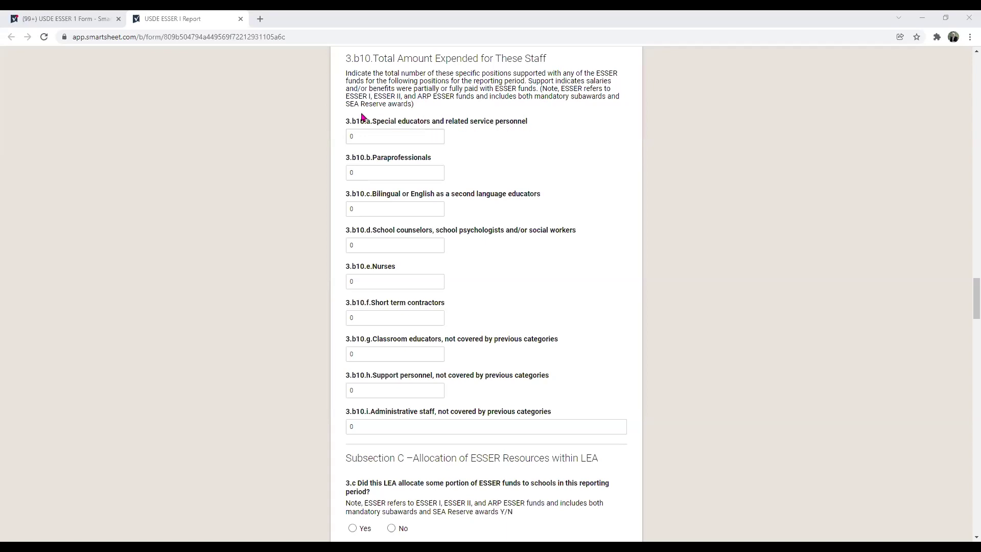
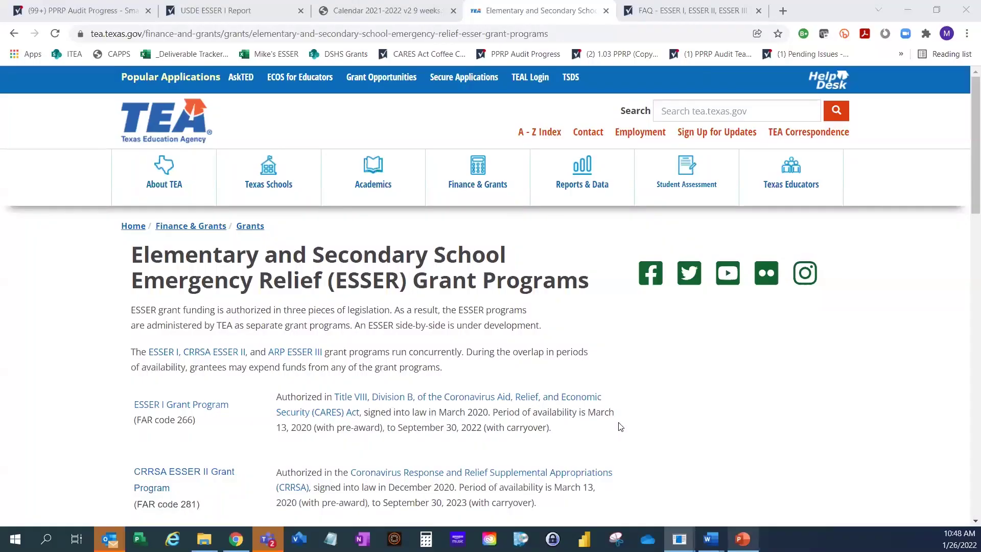
Step: Find the FAQ entry under TEA Resources on the ESSER Grant Programs page and open the ESSER FAQ Submission form
scroll(619, 426, "down", 3)
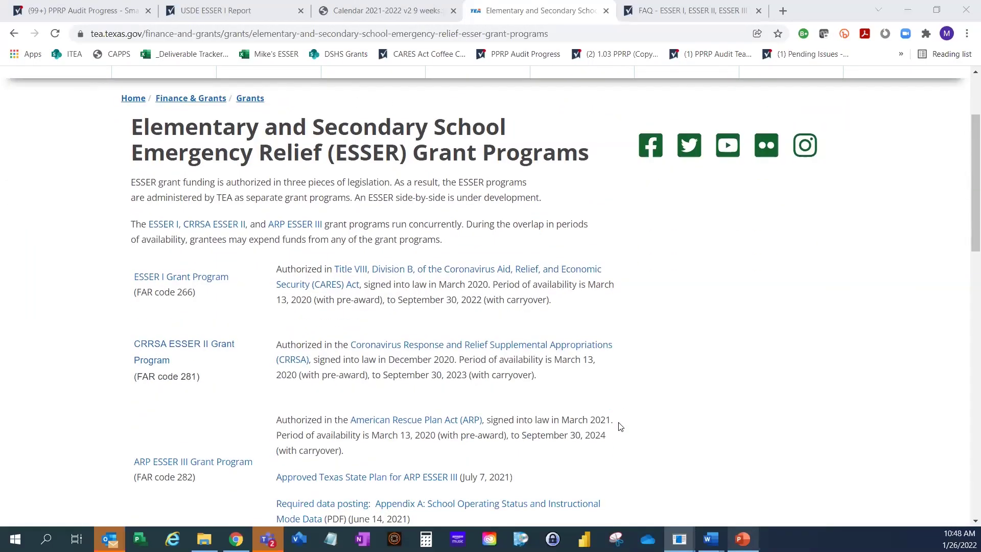
left_click_drag(973, 191, 965, 244)
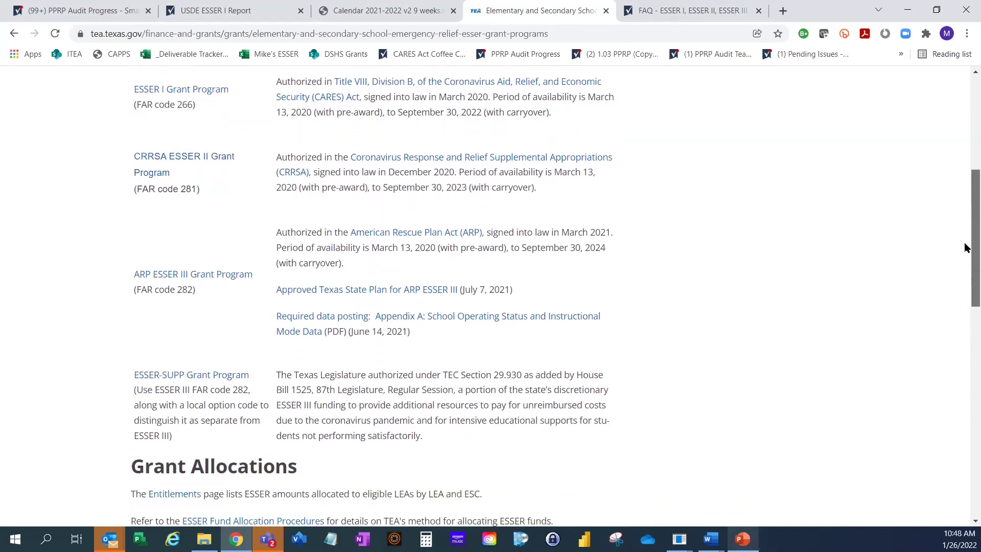
scroll(964, 247, "down", 6)
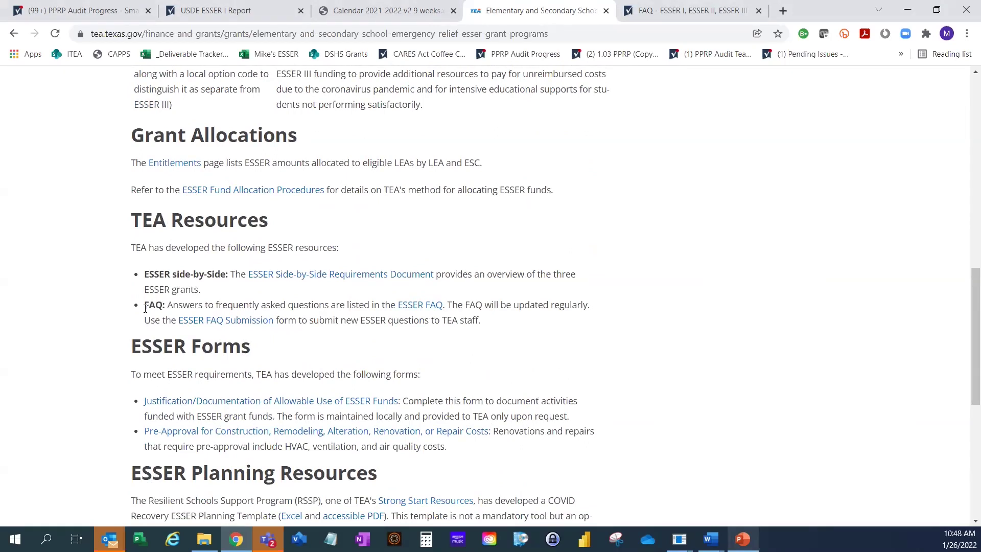
left_click_drag(145, 308, 482, 320)
left_click(509, 337)
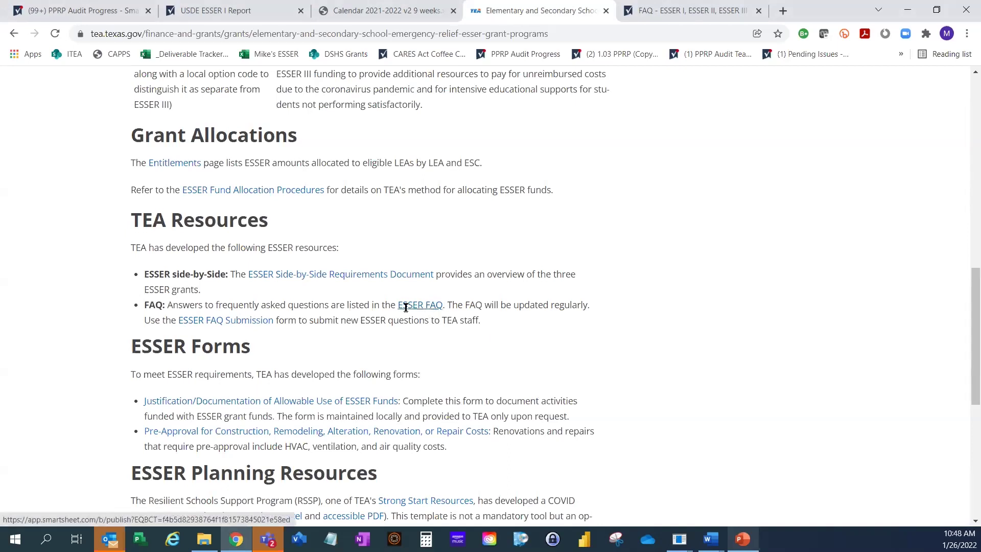
left_click(213, 321)
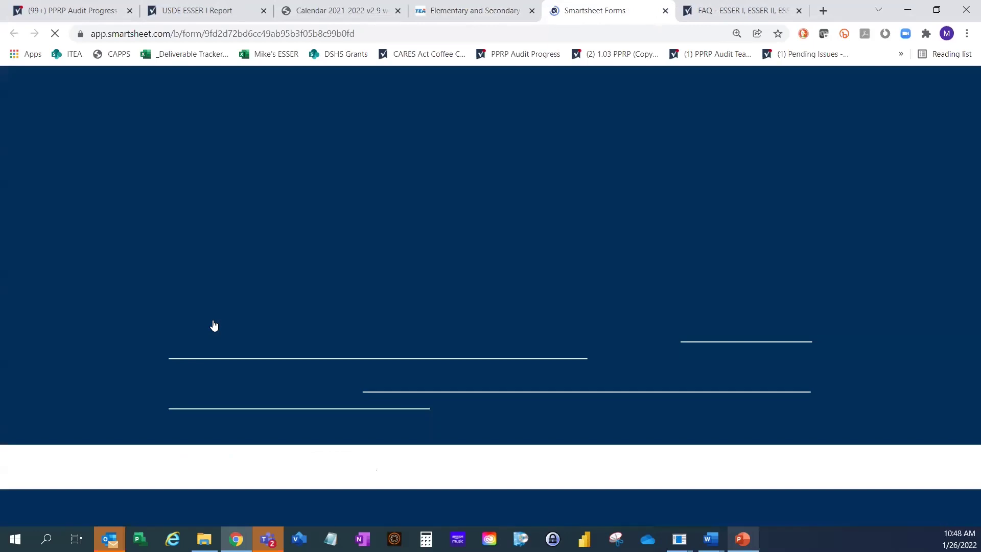
Step: Review the FAQ Submission form's instructions, its Grant Program(s) field and the available Category options without choosing one
scroll(262, 339, "down", 3)
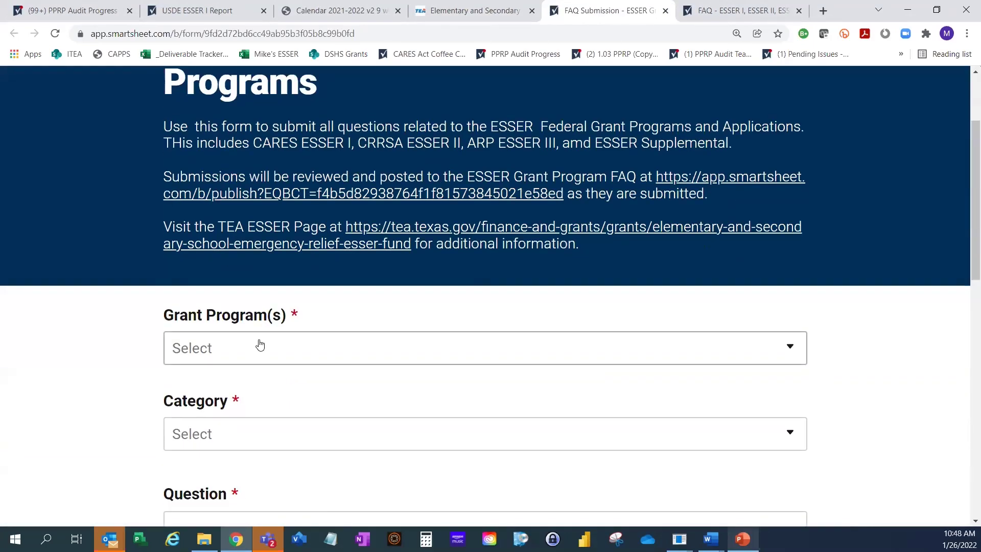
left_click(238, 429)
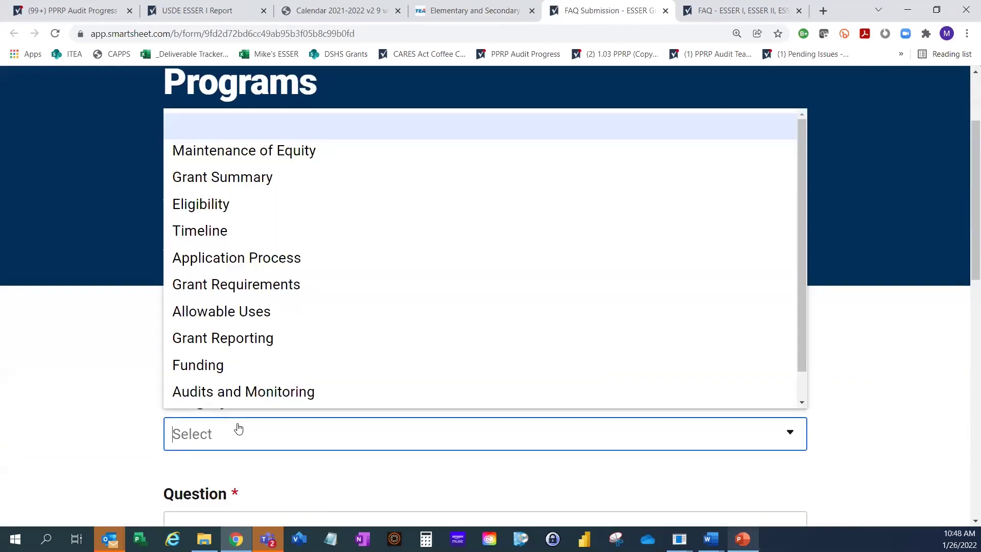
left_click(100, 95)
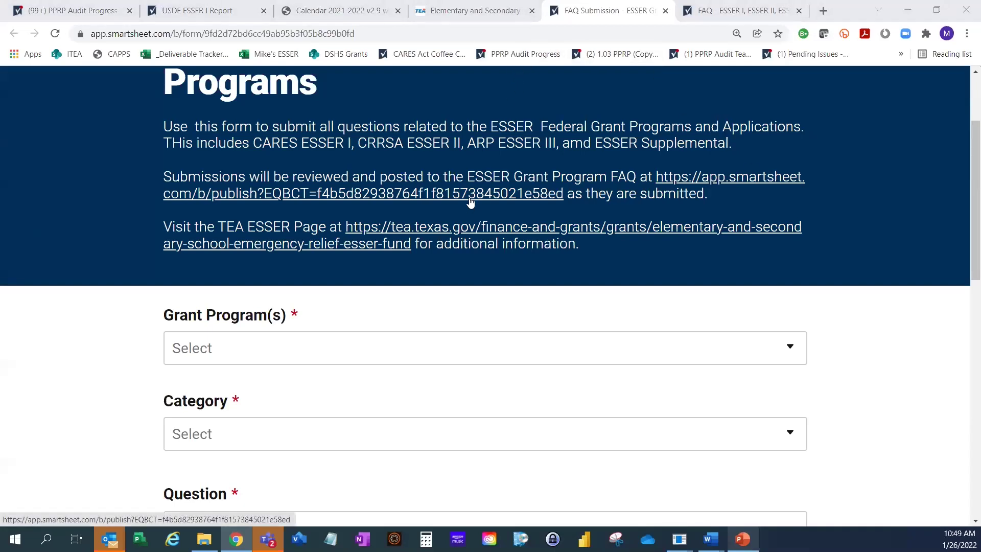
scroll(477, 174, "up", 3)
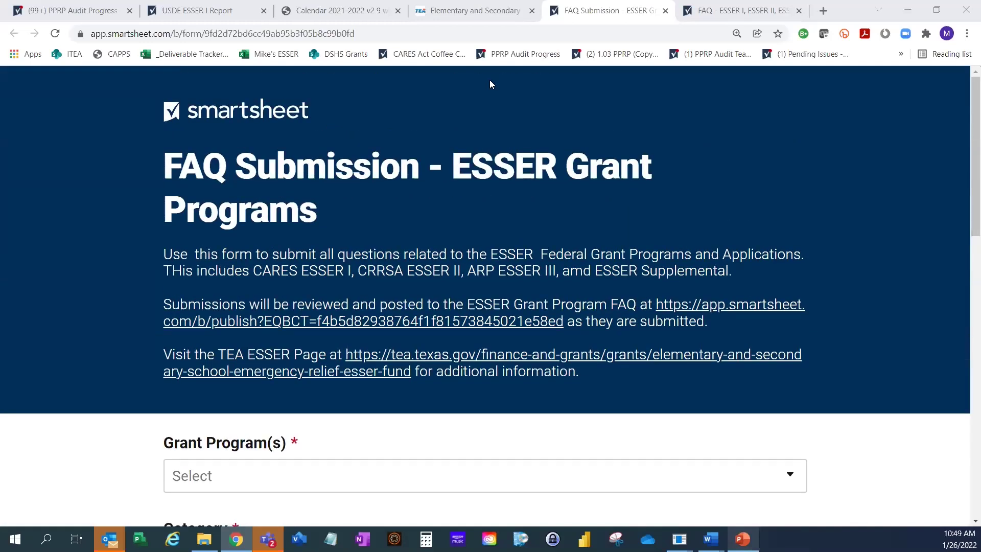
Step: Return to TEA's ESSER Grant Programs page and open the ESSER FAQ sheet
left_click(482, 14)
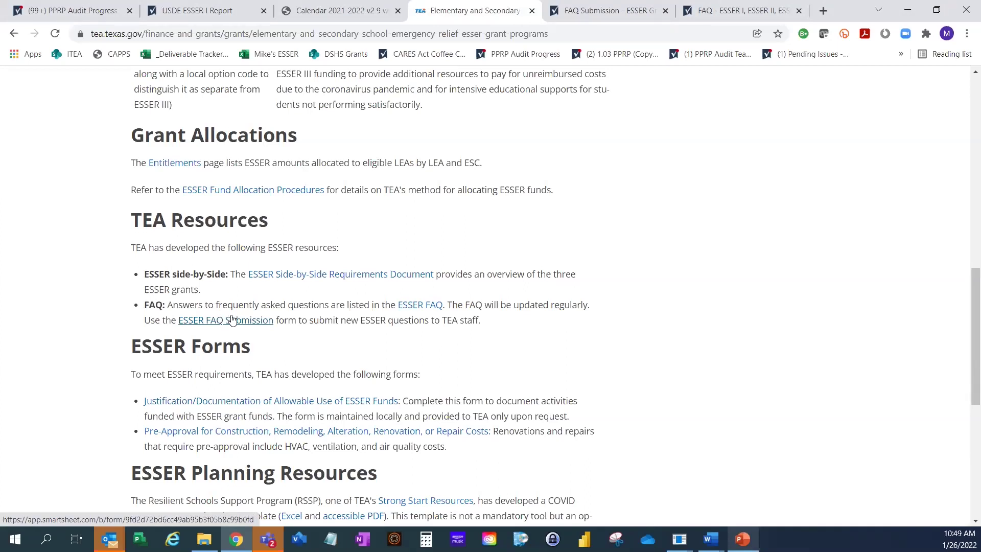
left_click(415, 305)
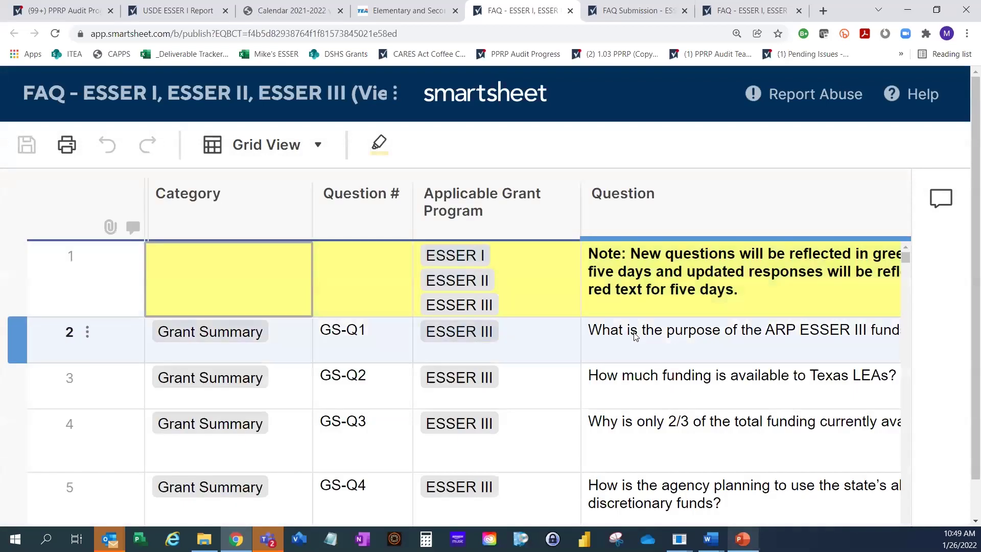
Step: Browse the FAQ sheet's grant questions and answers across to the Posted and Updated columns
scroll(635, 338, "down", 3)
key("ctrl+minus")
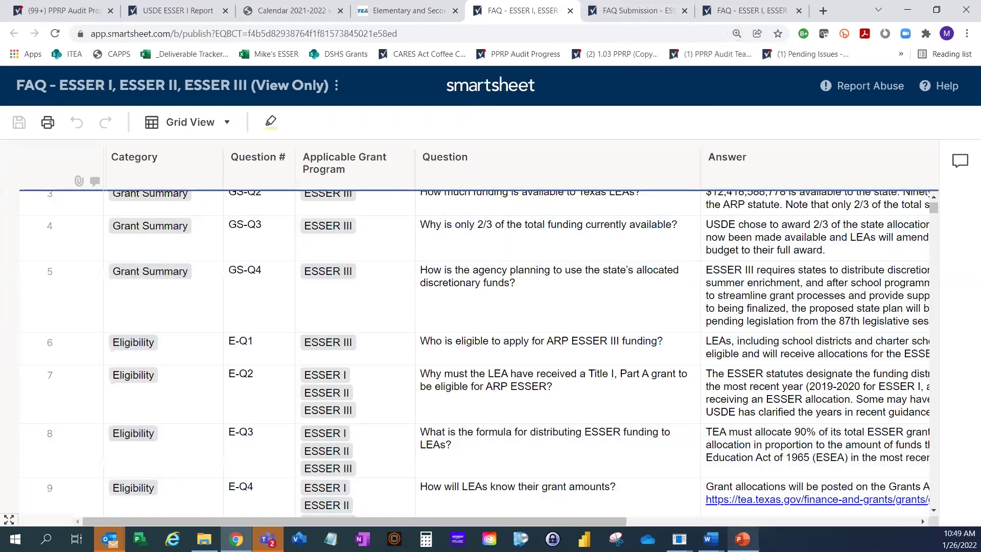
scroll(921, 518, "right", 5)
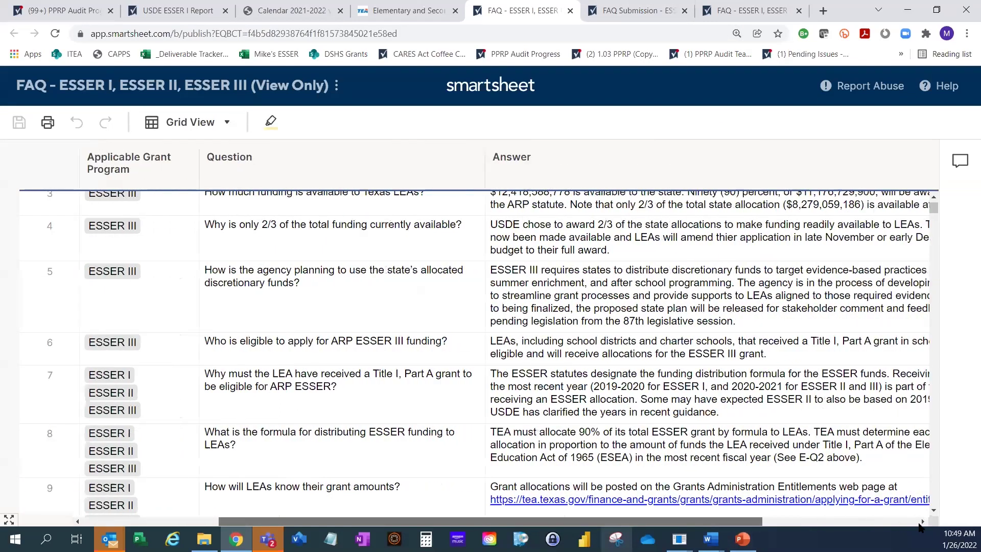
scroll(931, 250, "right", 3)
scroll(934, 225, "down", 15)
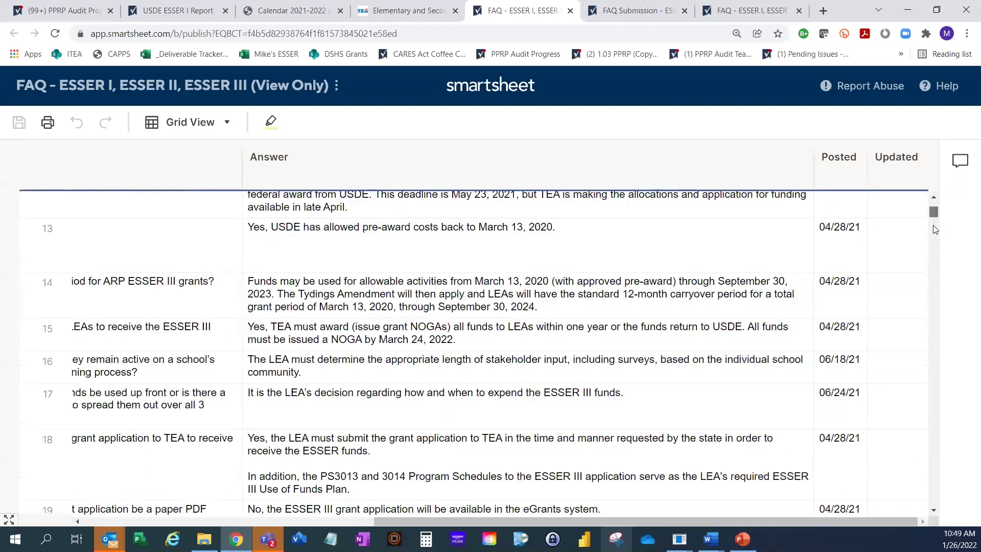
scroll(933, 225, "up", 15)
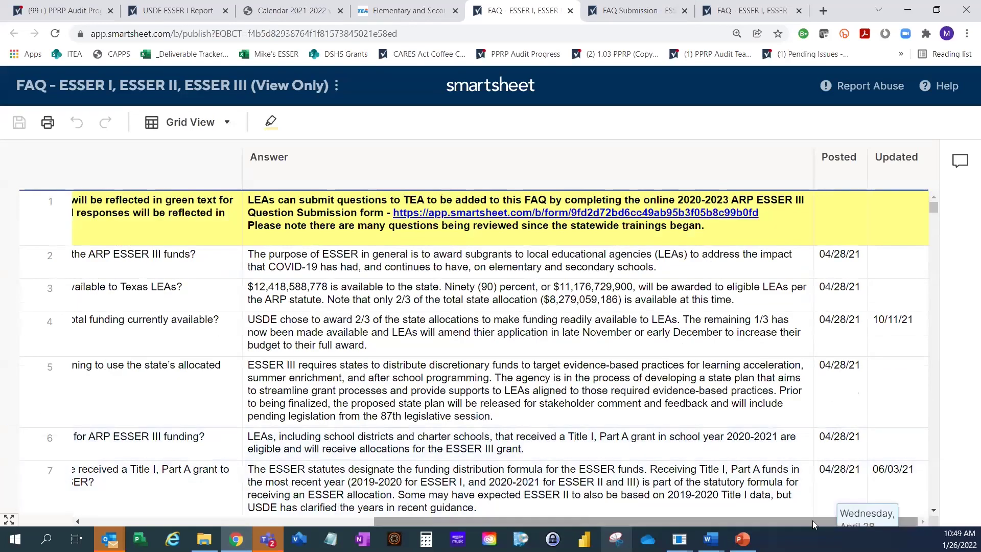
Step: Go back to the FAQ sheet's first columns, bring up its Find dialog, and close it without searching
scroll(426, 425, "left", 3)
scroll(426, 425, "left", 3)
key("ctrl+f")
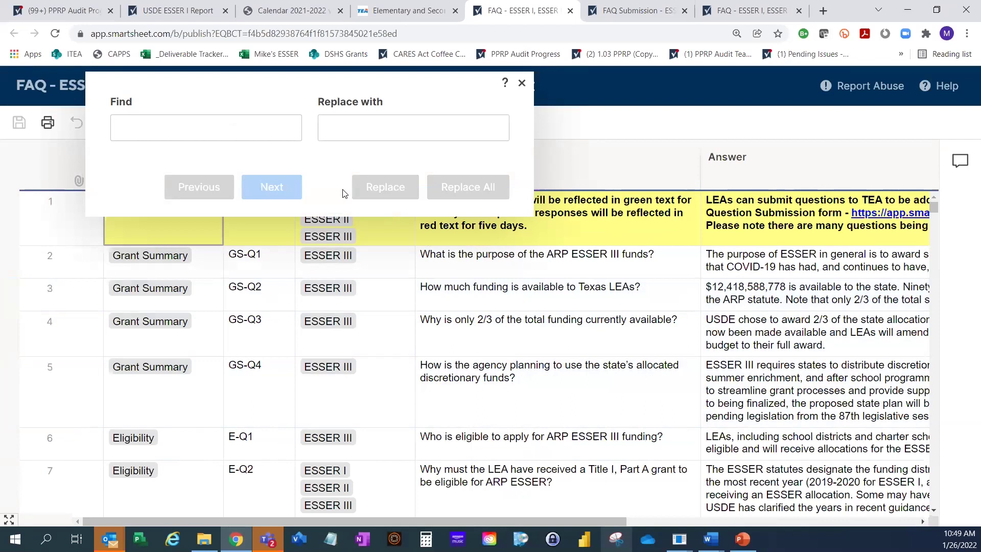
left_click(521, 83)
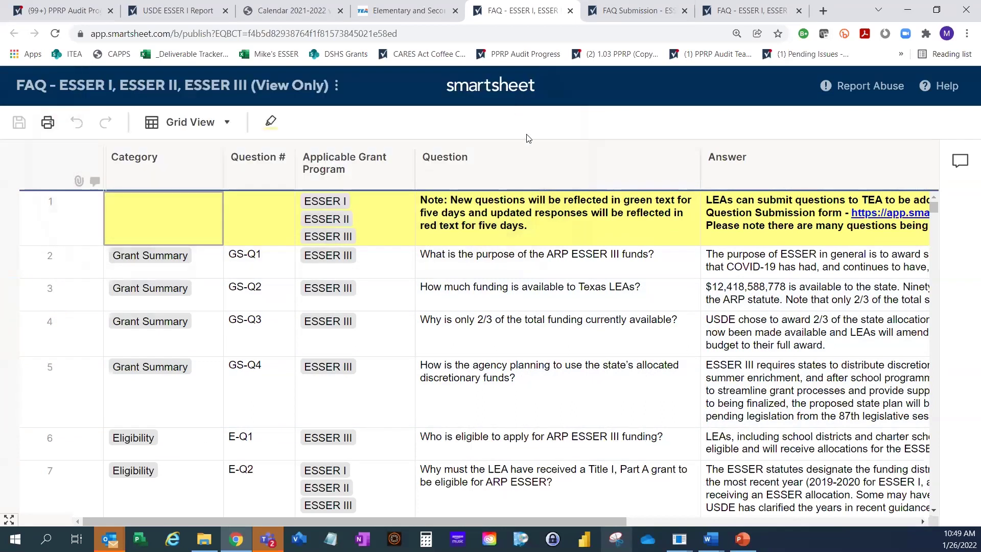